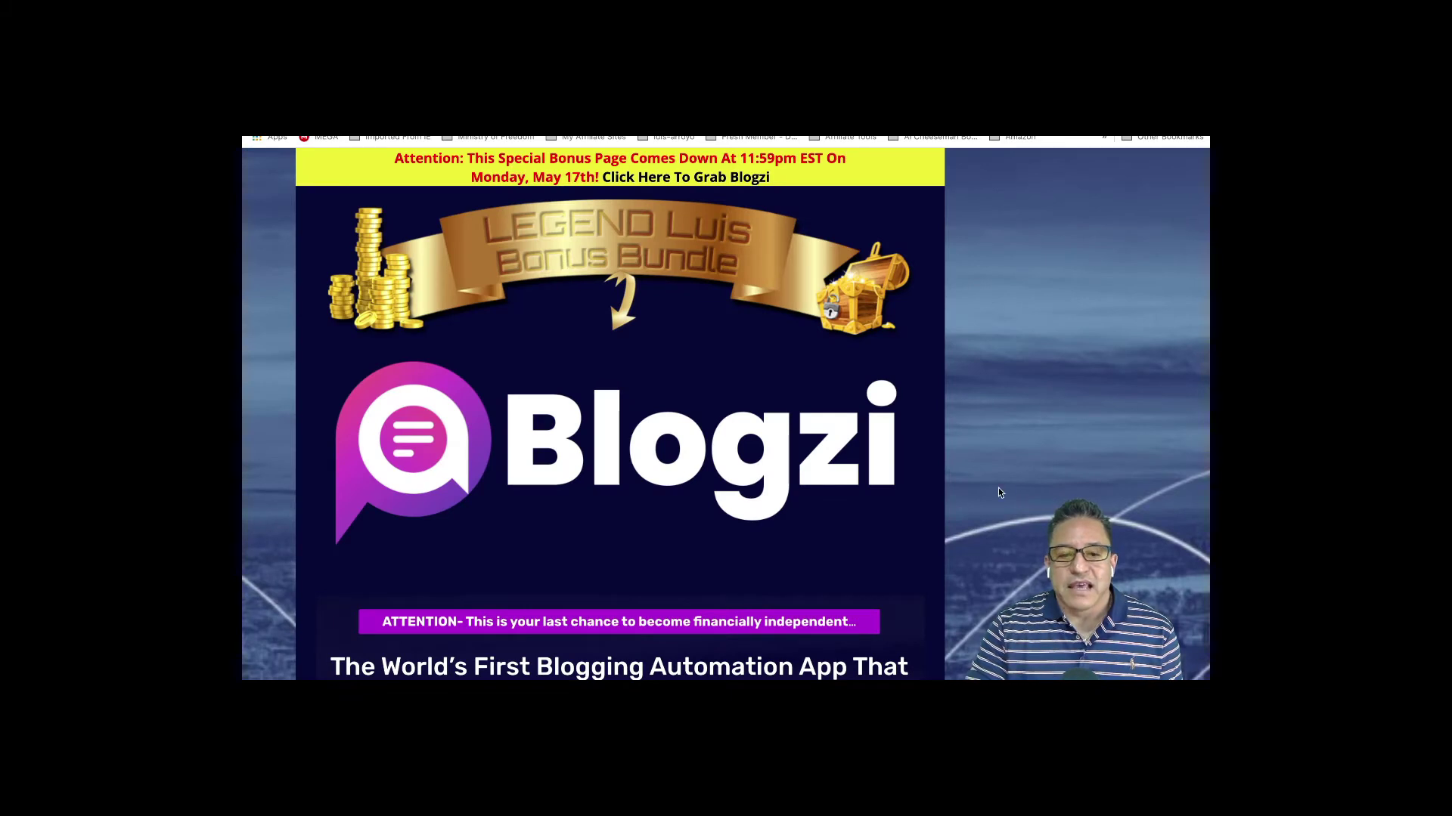
Scroll the bonus page past the countdown to the Blogzi feature bullets and Prices & Up-Sells heading.
scroll(998, 492, "down", 3)
scroll(998, 492, "down", 1)
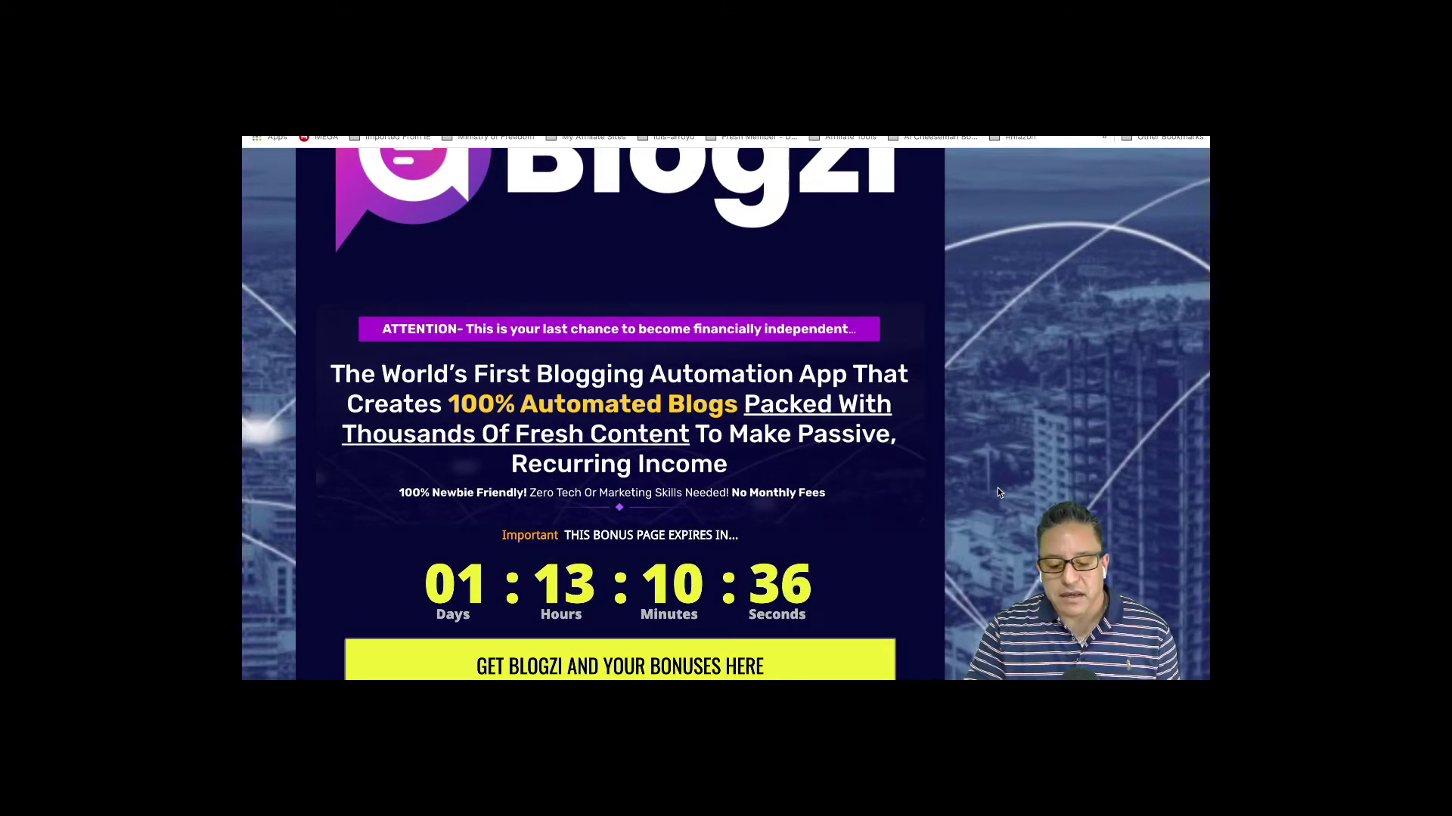
scroll(998, 492, "down", 2)
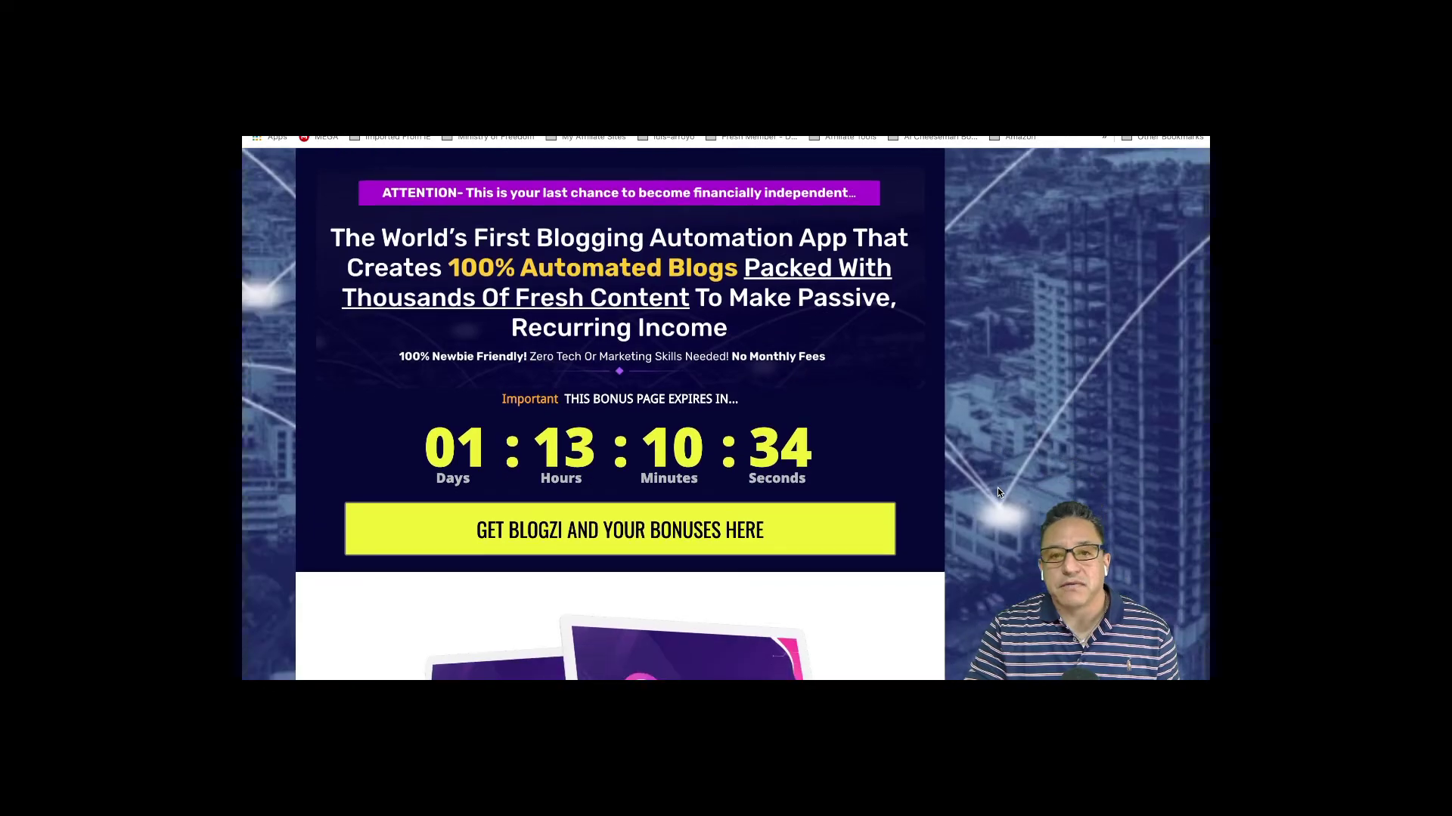
scroll(998, 492, "down", 1)
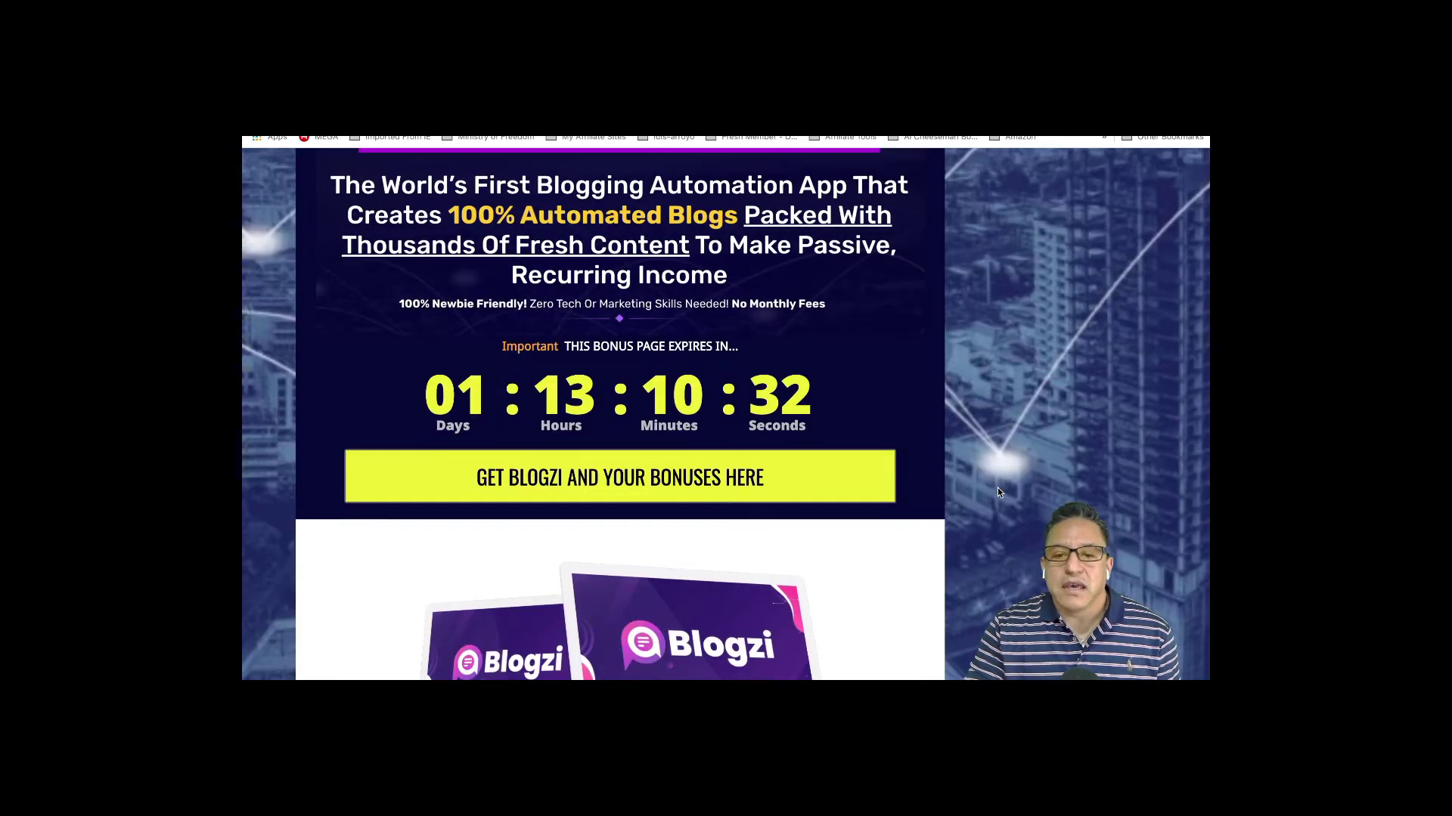
scroll(998, 492, "down", 1)
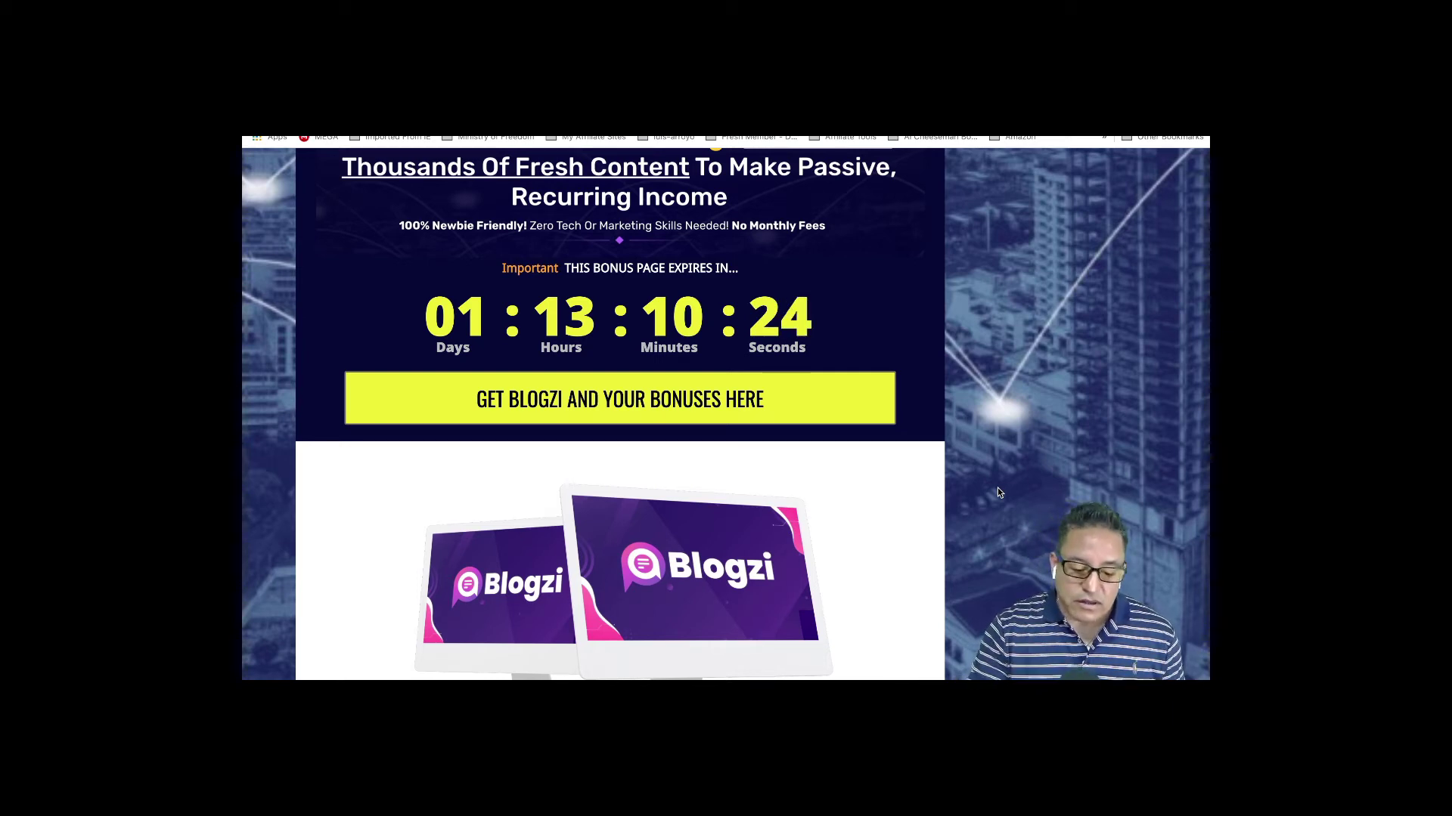
scroll(998, 493, "down", 2)
scroll(998, 493, "down", 1)
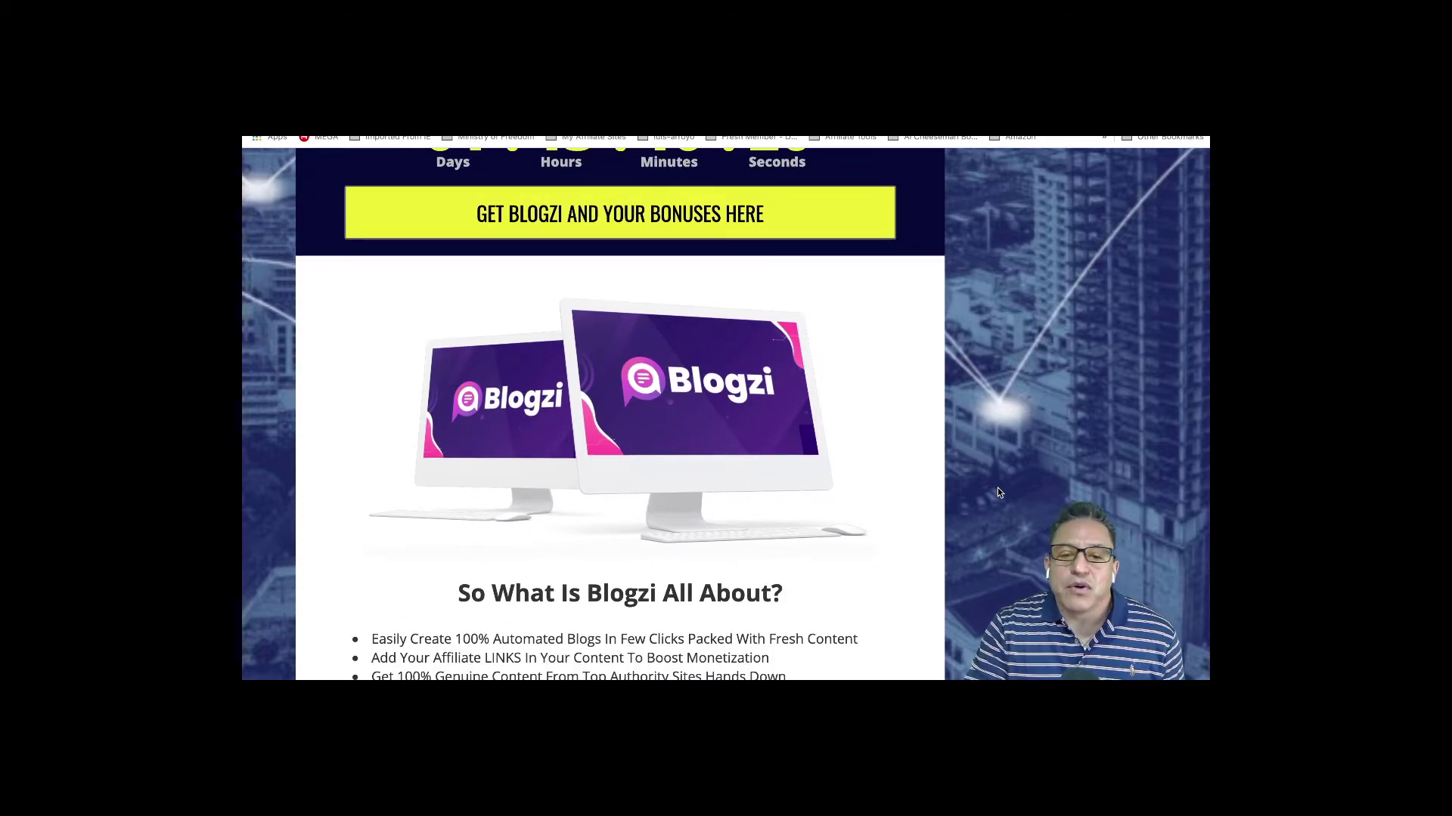
scroll(998, 493, "down", 2)
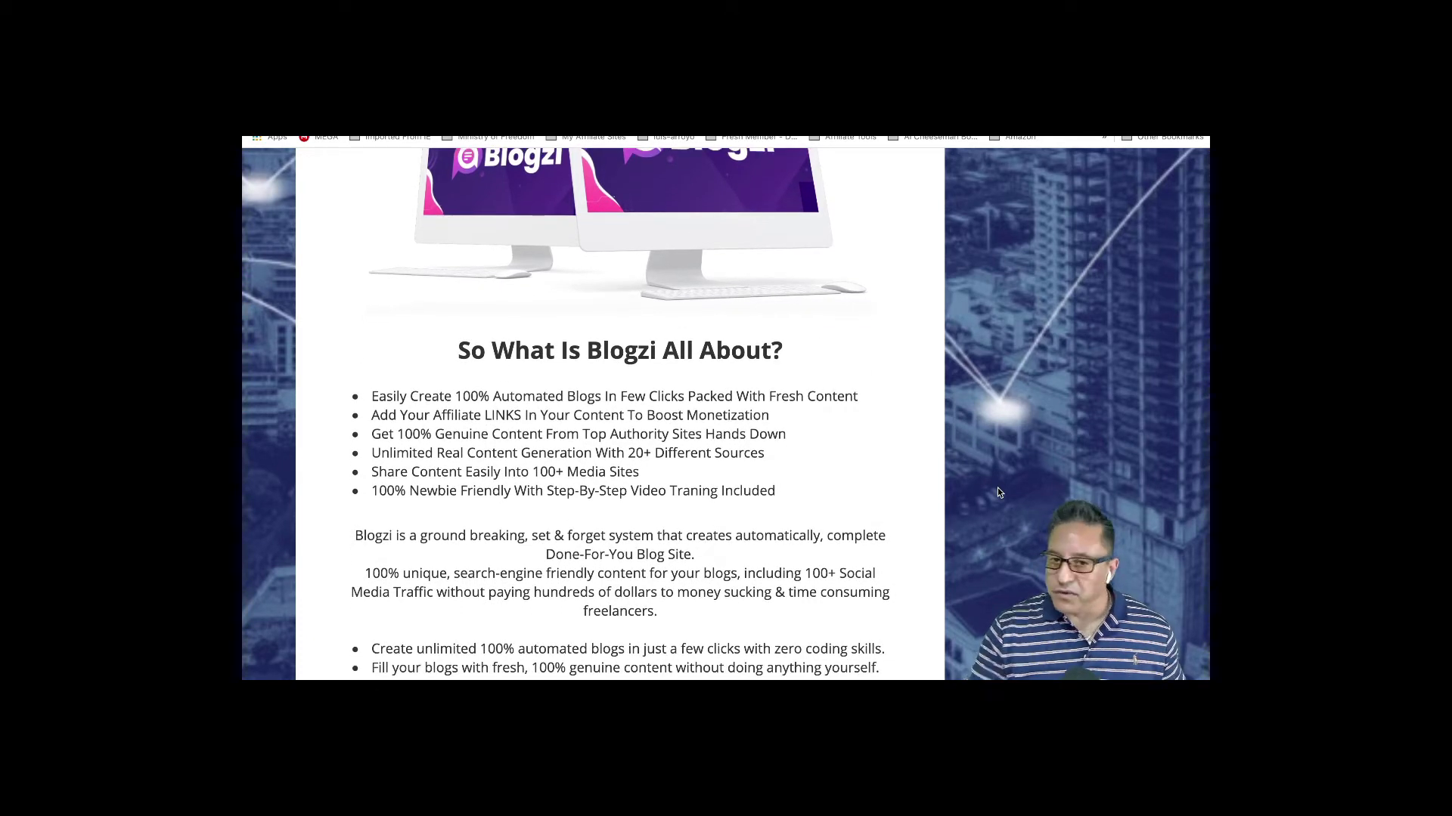
scroll(997, 488, "down", 2)
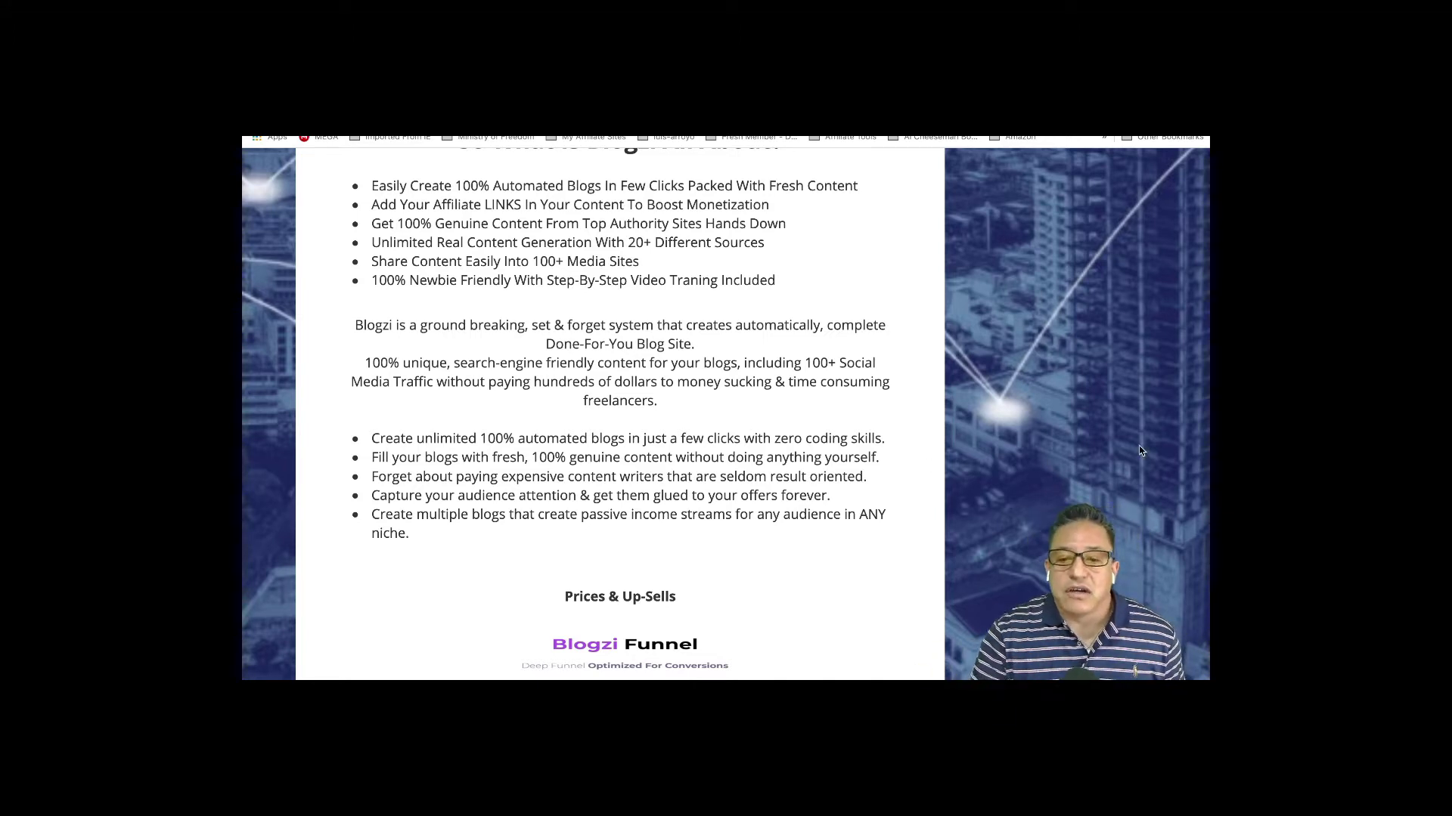
Scroll further down the Blogzi bonus page.
scroll(1165, 524, "down", 2)
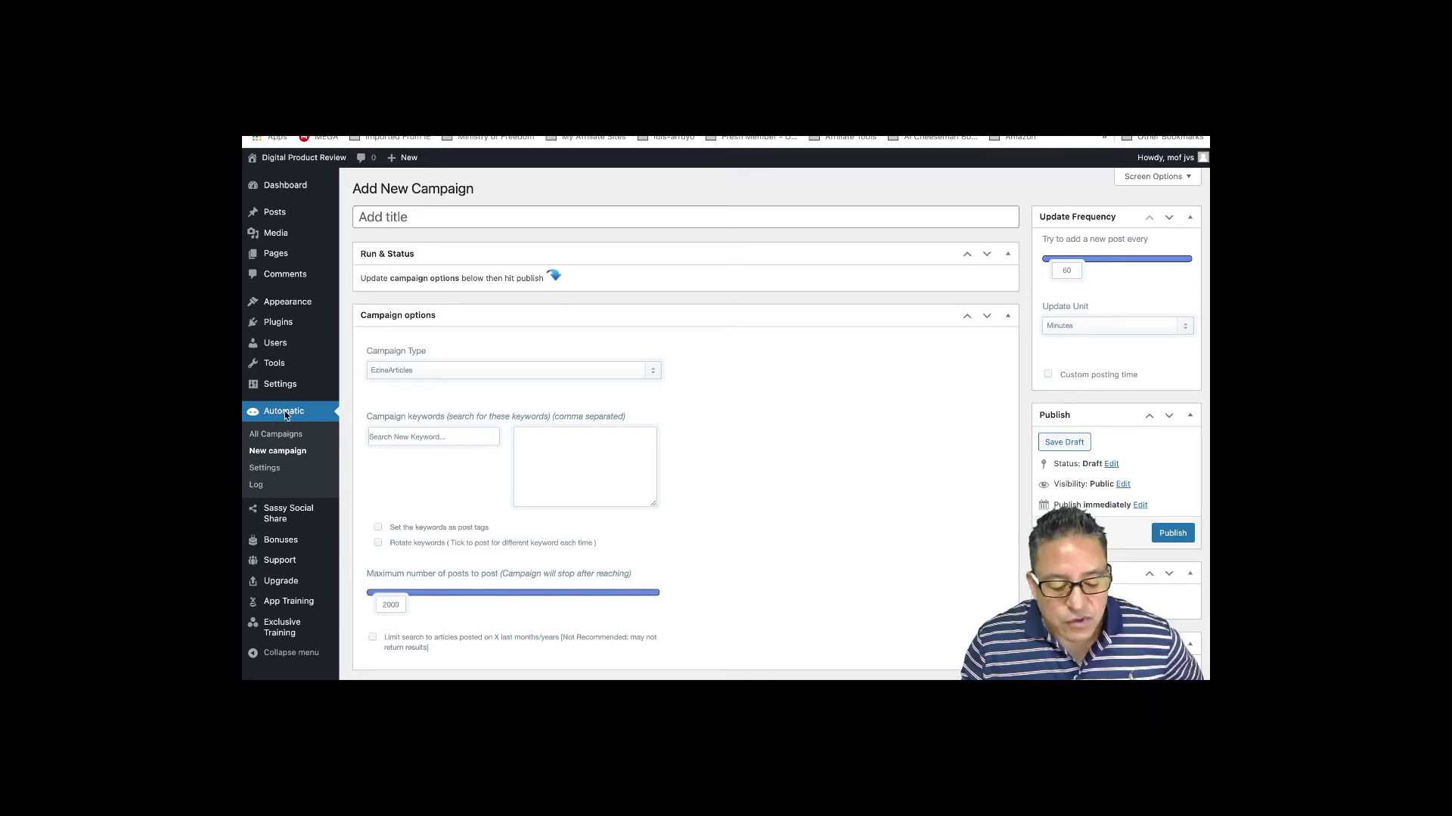
Enter 'baby products' as the campaign title and choose Amazon as the Campaign Type.
left_click(403, 214)
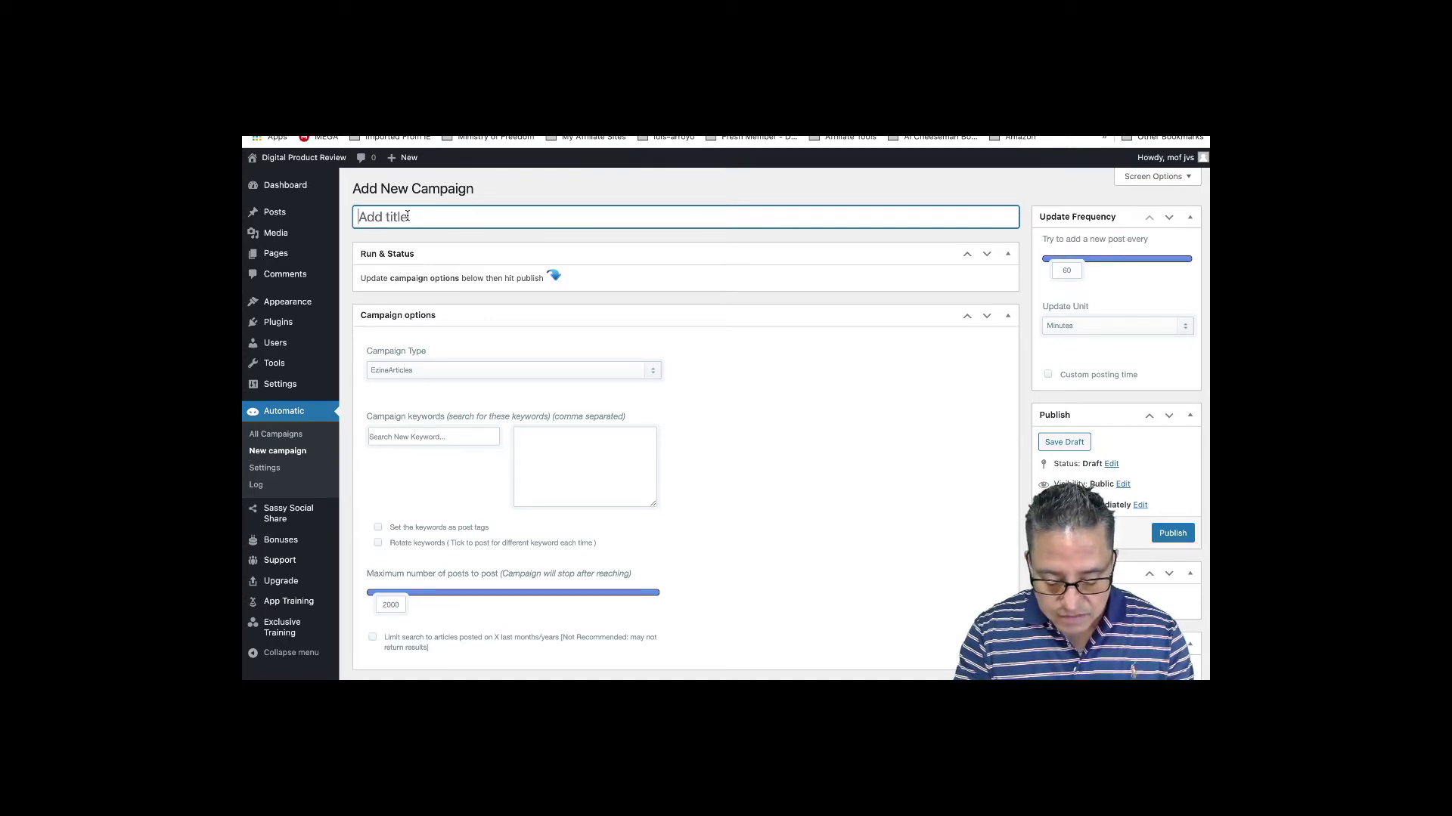
type("baby products")
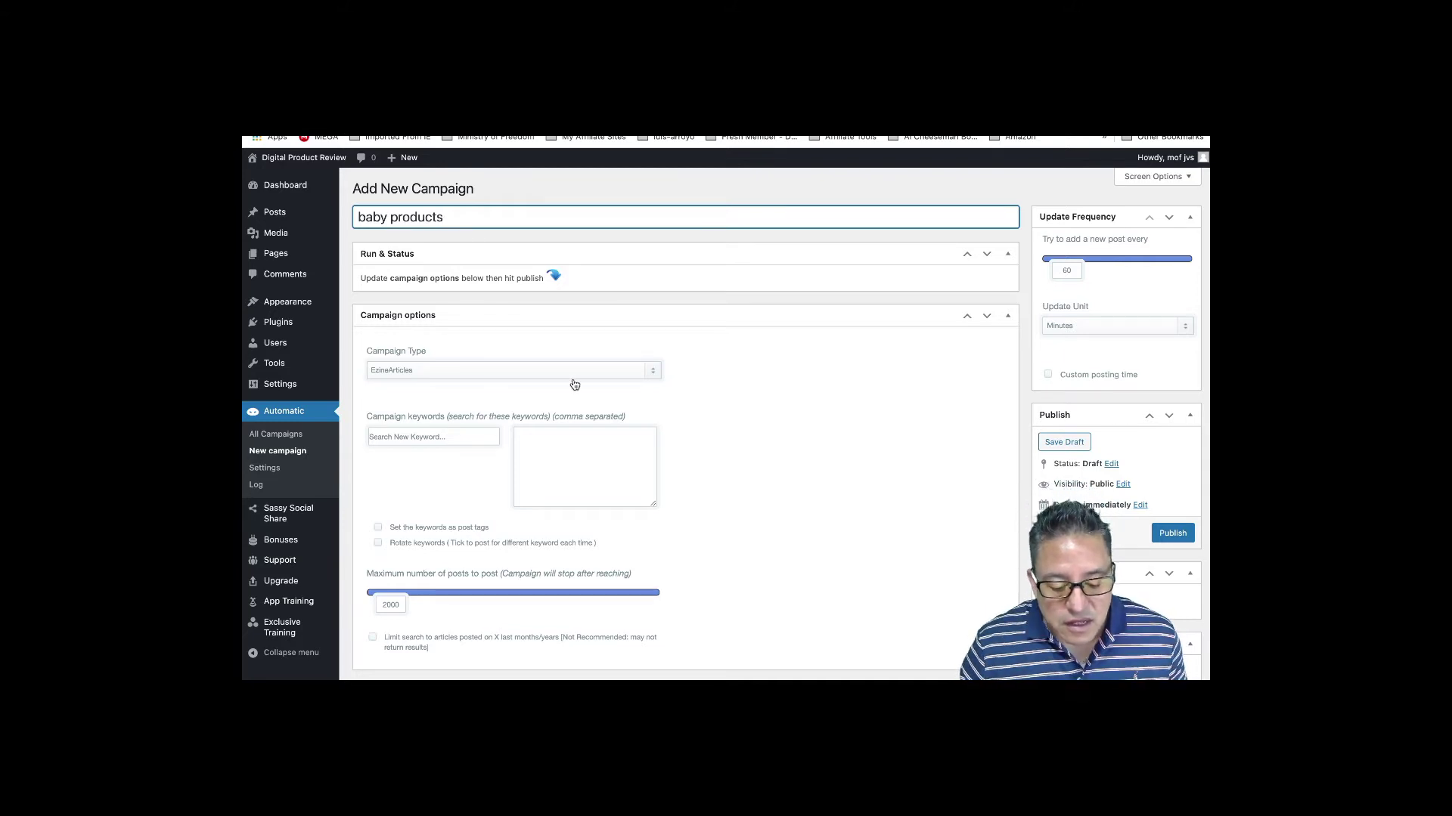
left_click(653, 374)
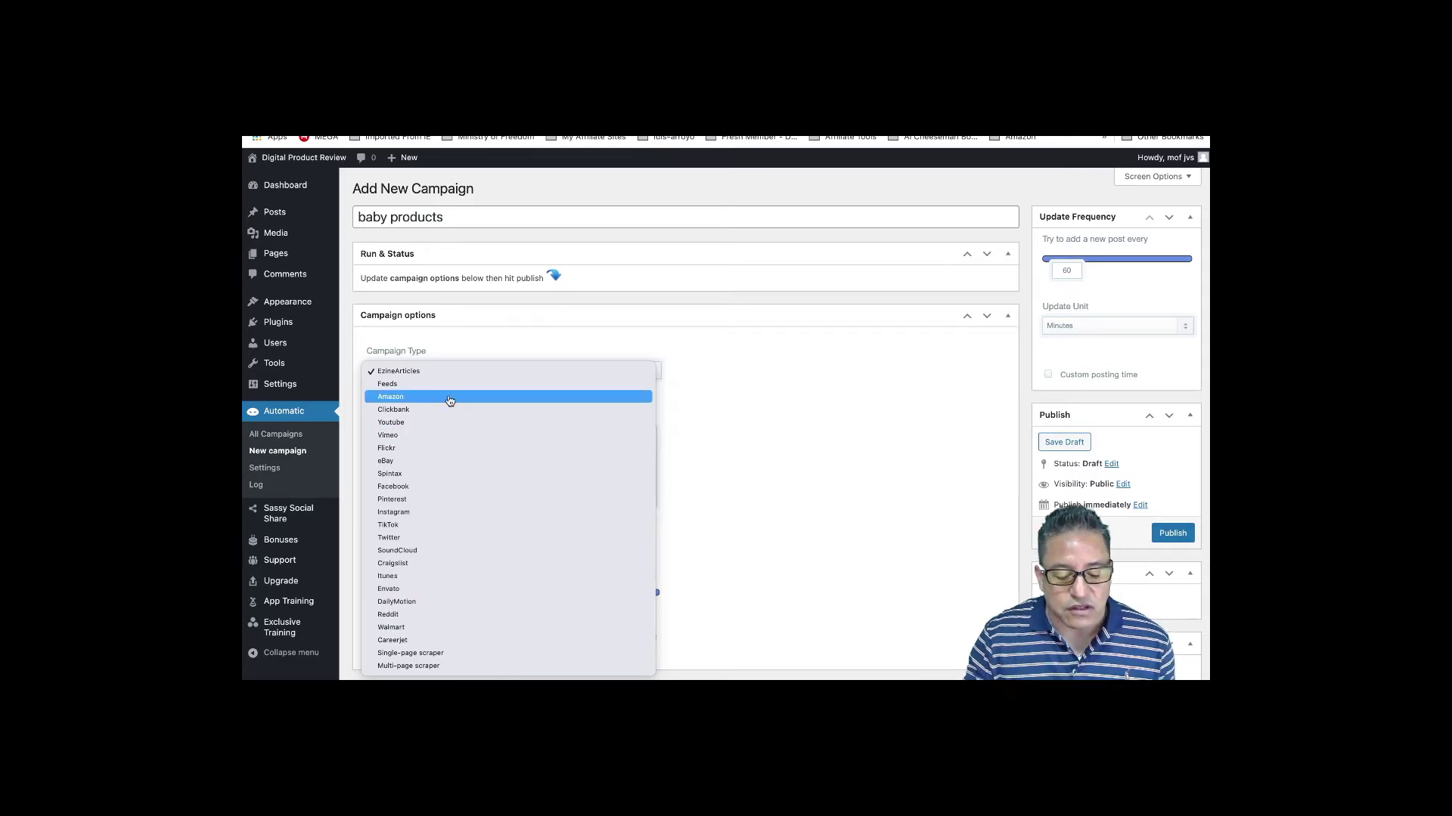
key("Escape")
key("a")
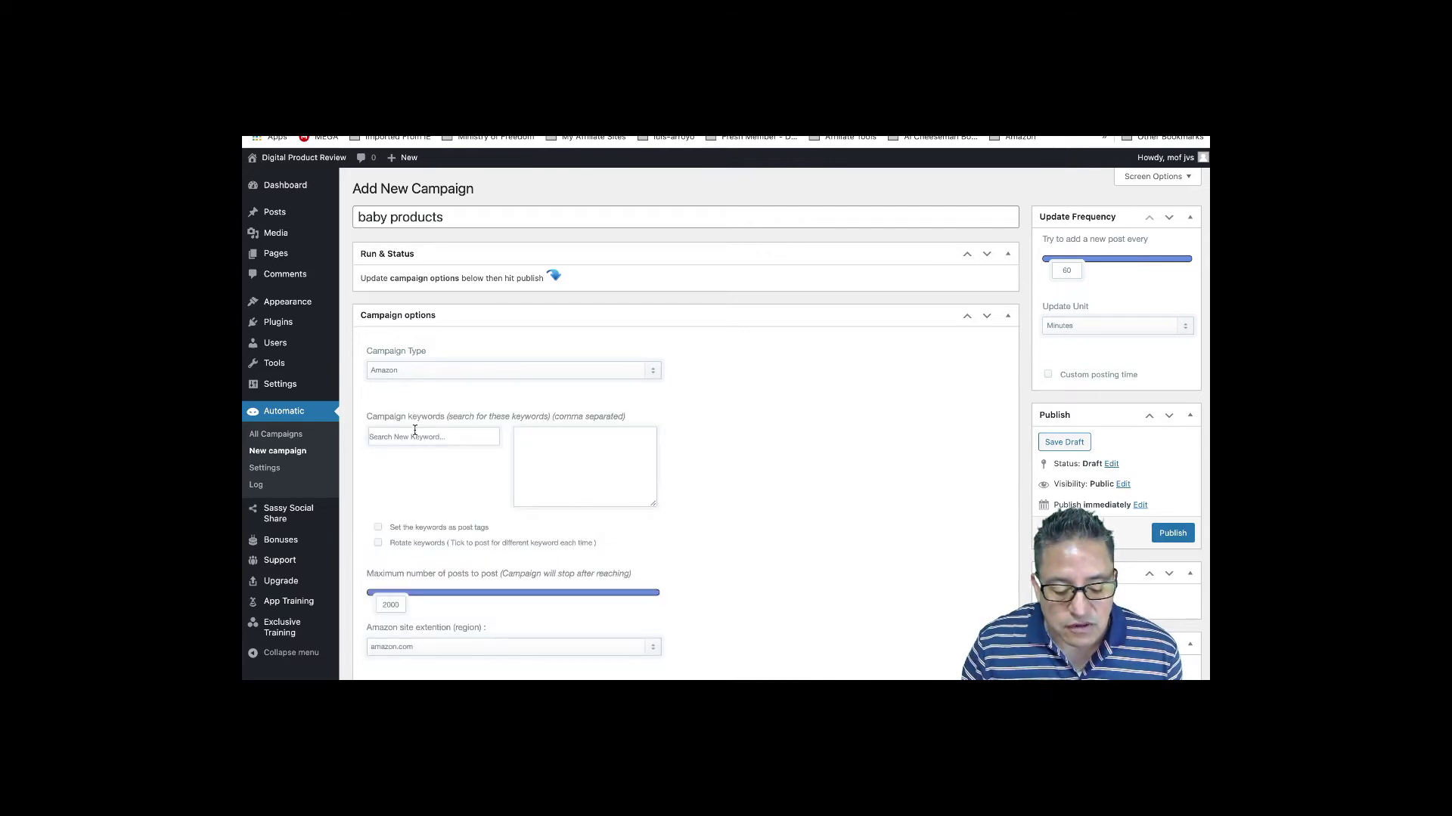
Search the keyword 'stroller' and add its suggestion to the campaign's keyword list.
left_click(418, 435)
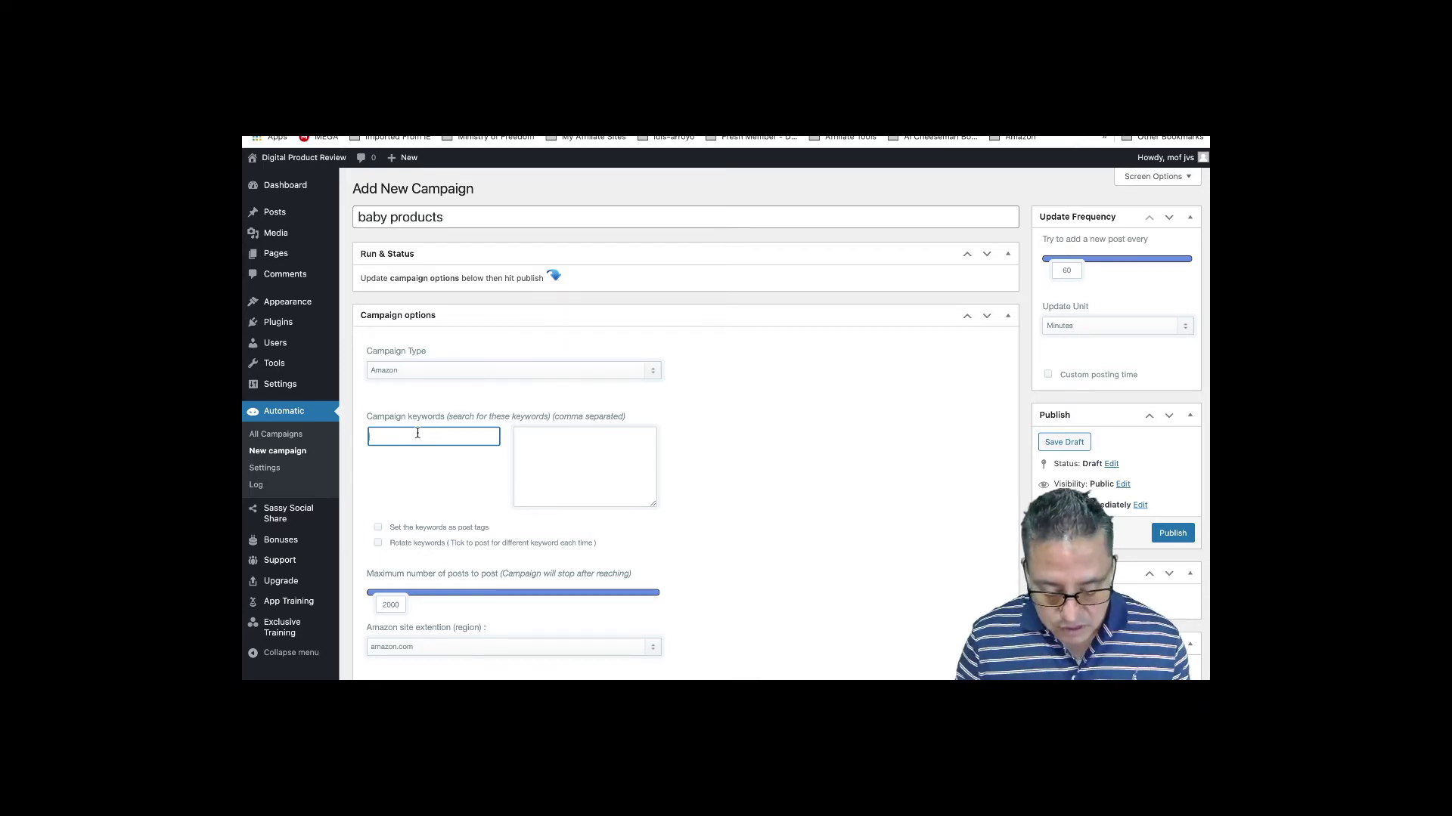
type("stroller")
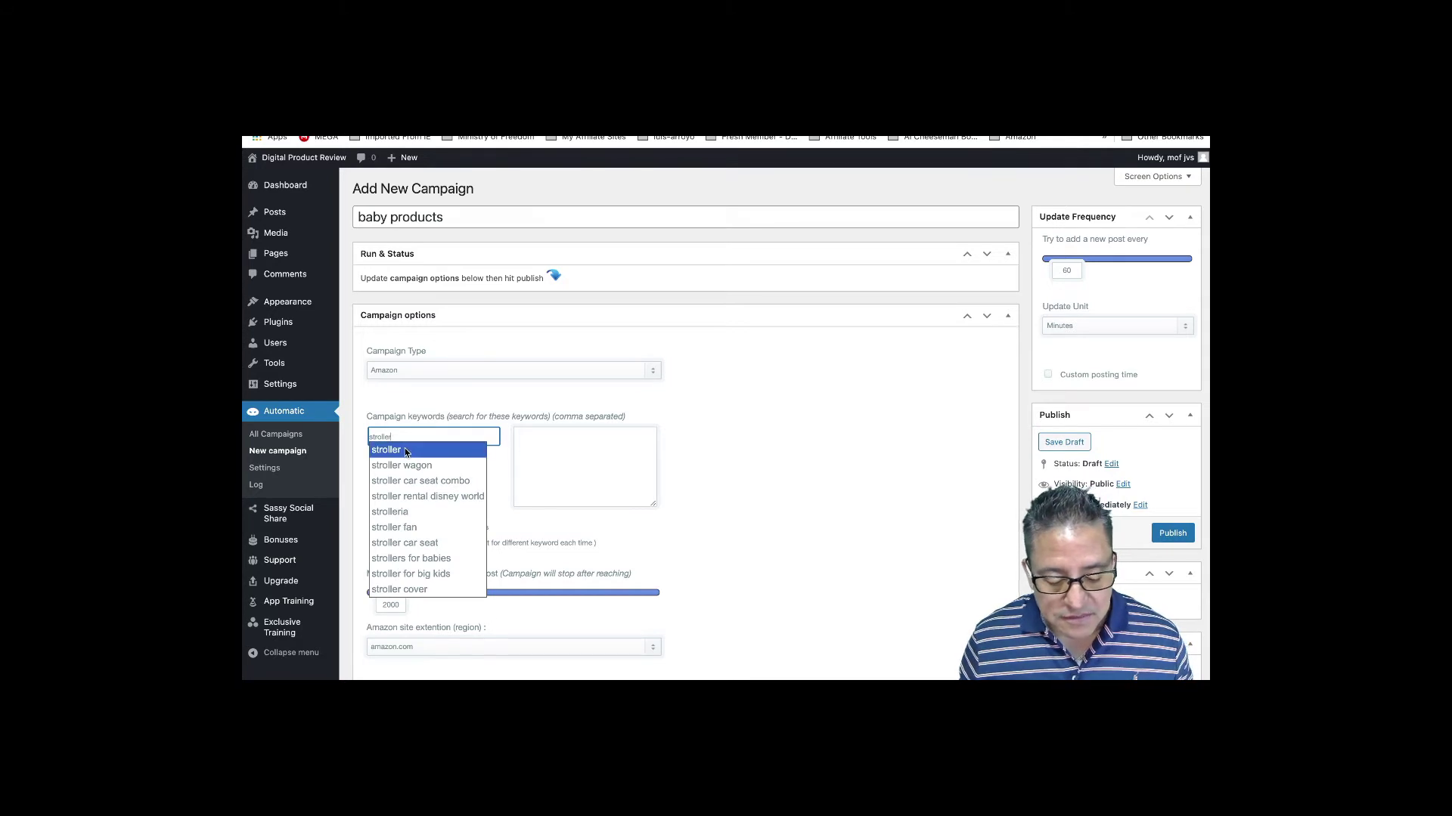
left_click(405, 451)
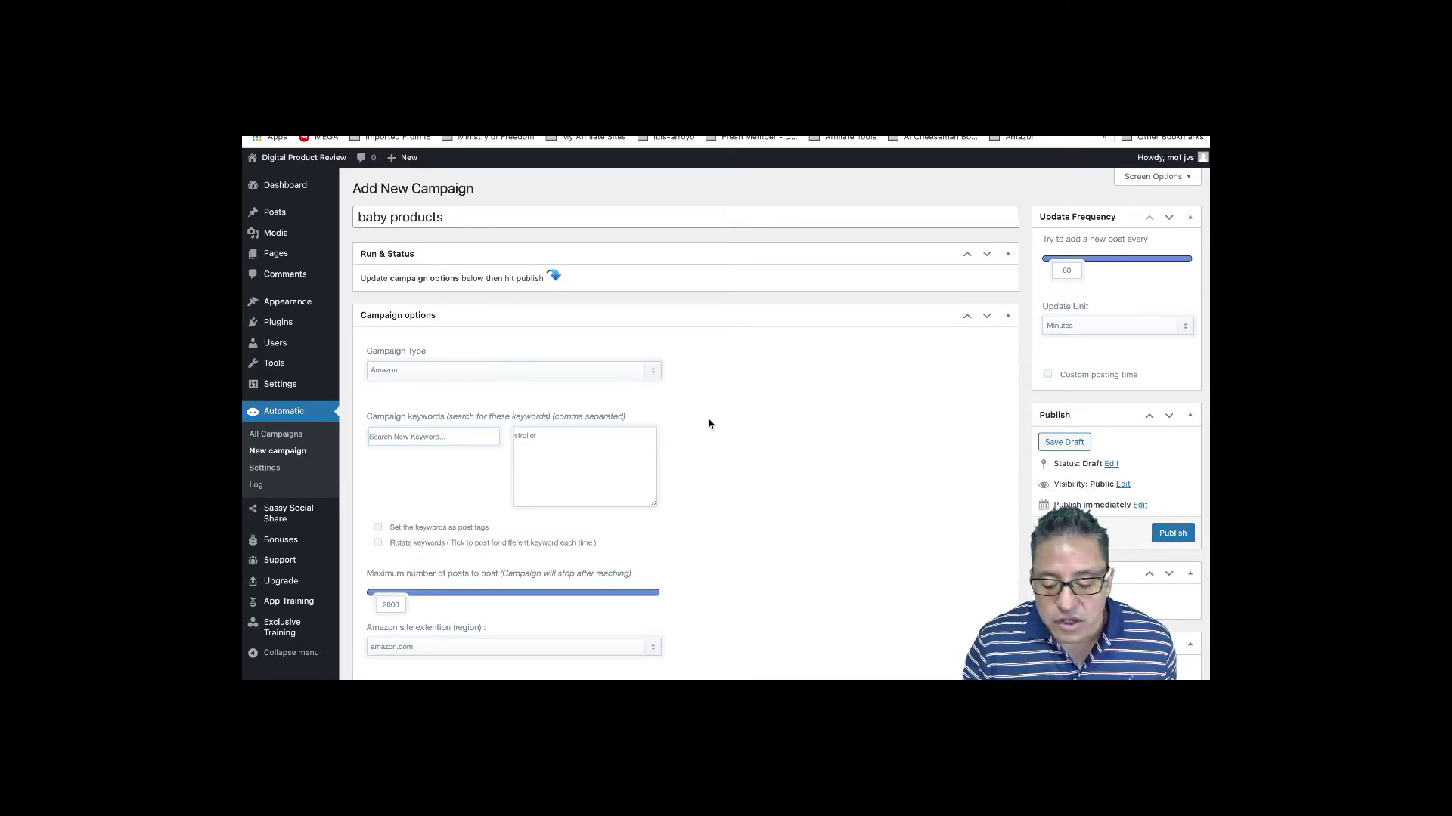
scroll(710, 425, "down", 5)
Publish the baby products campaign so it runs and posts the Baby Trend Range Jogger Stroller article.
scroll(710, 424, "up", 5)
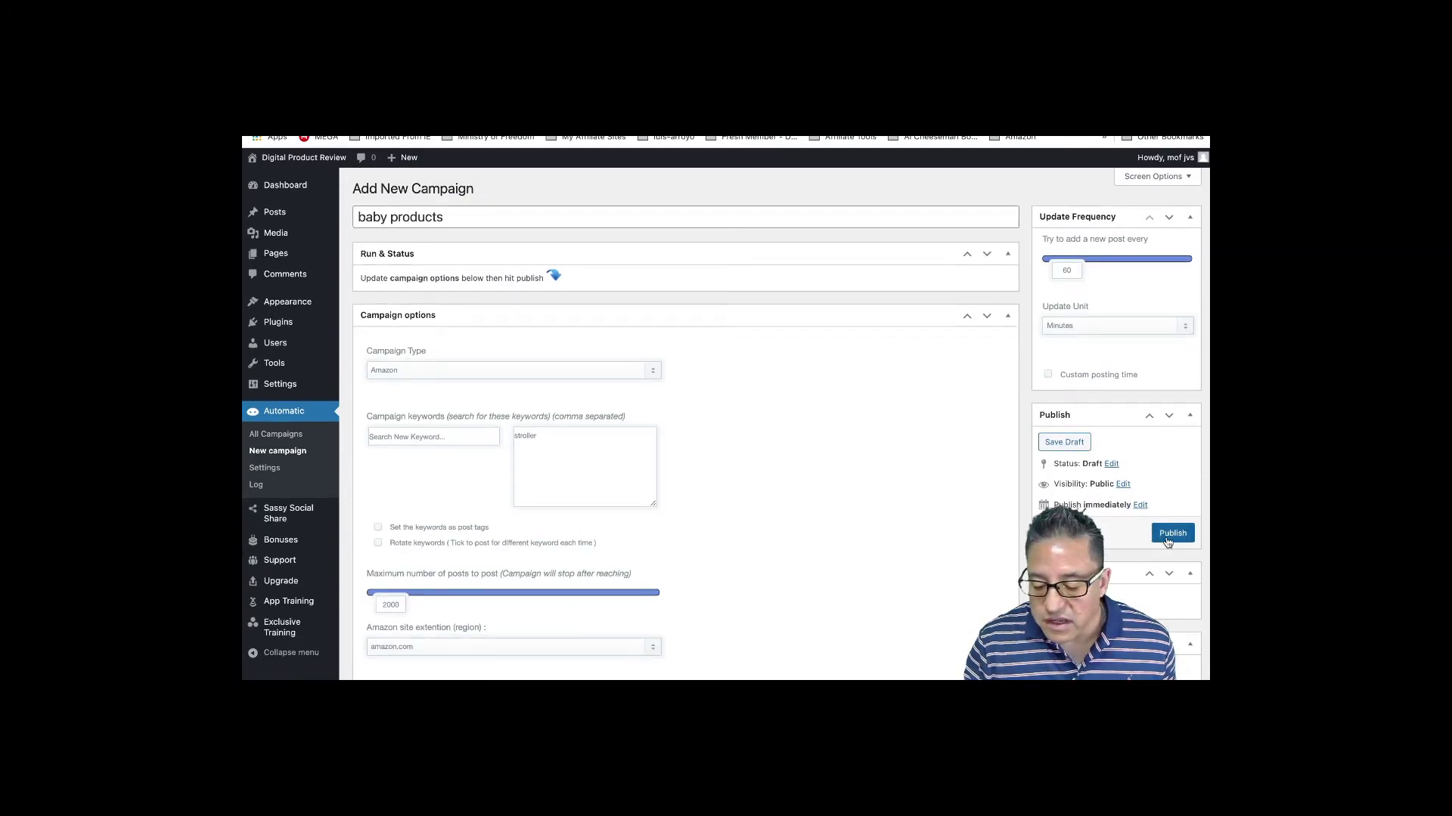
left_click(1171, 533)
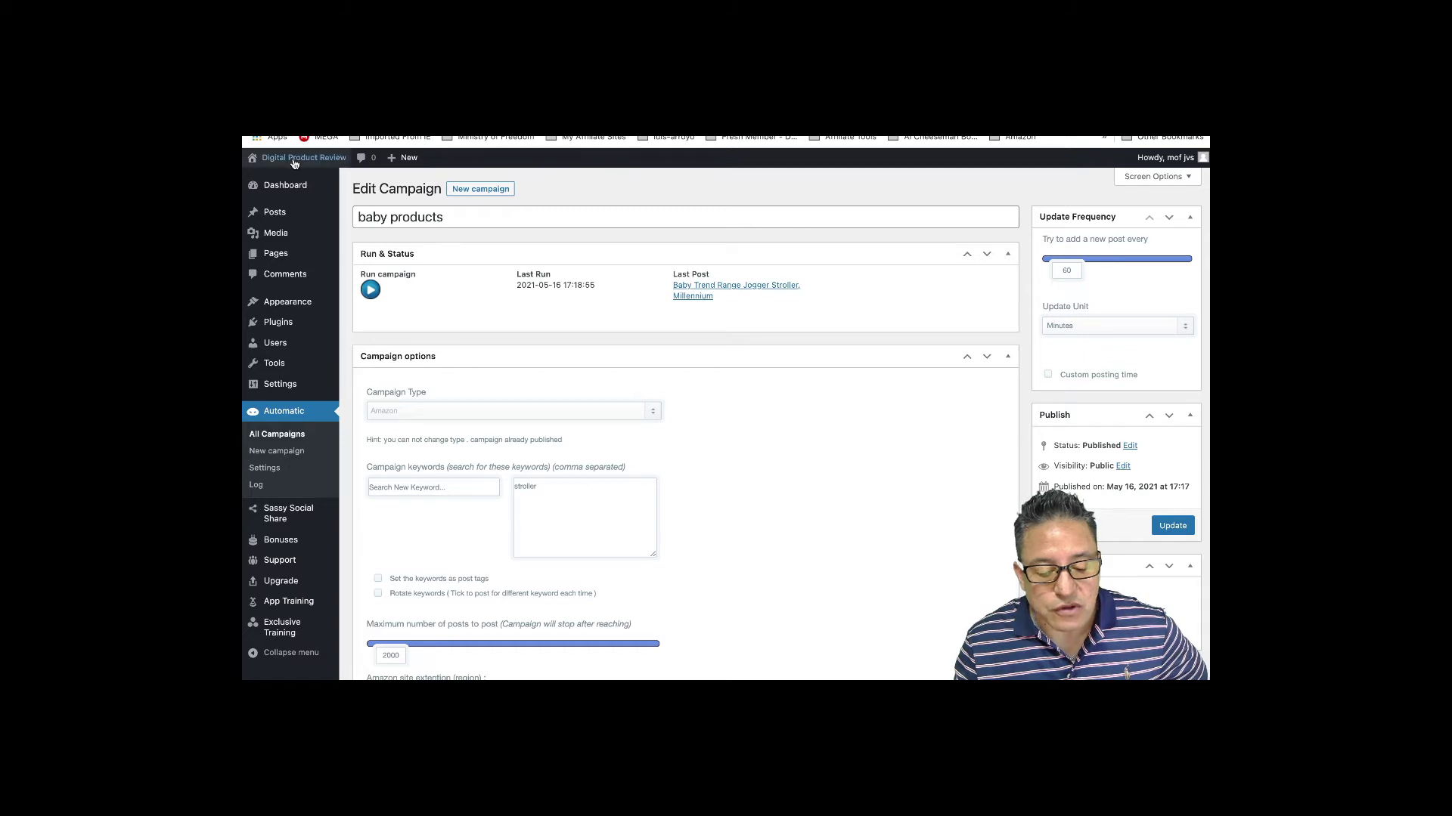
Skim the Baby Trend stroller post, then return to the baby products Edit Campaign page.
mouse_move(288, 160)
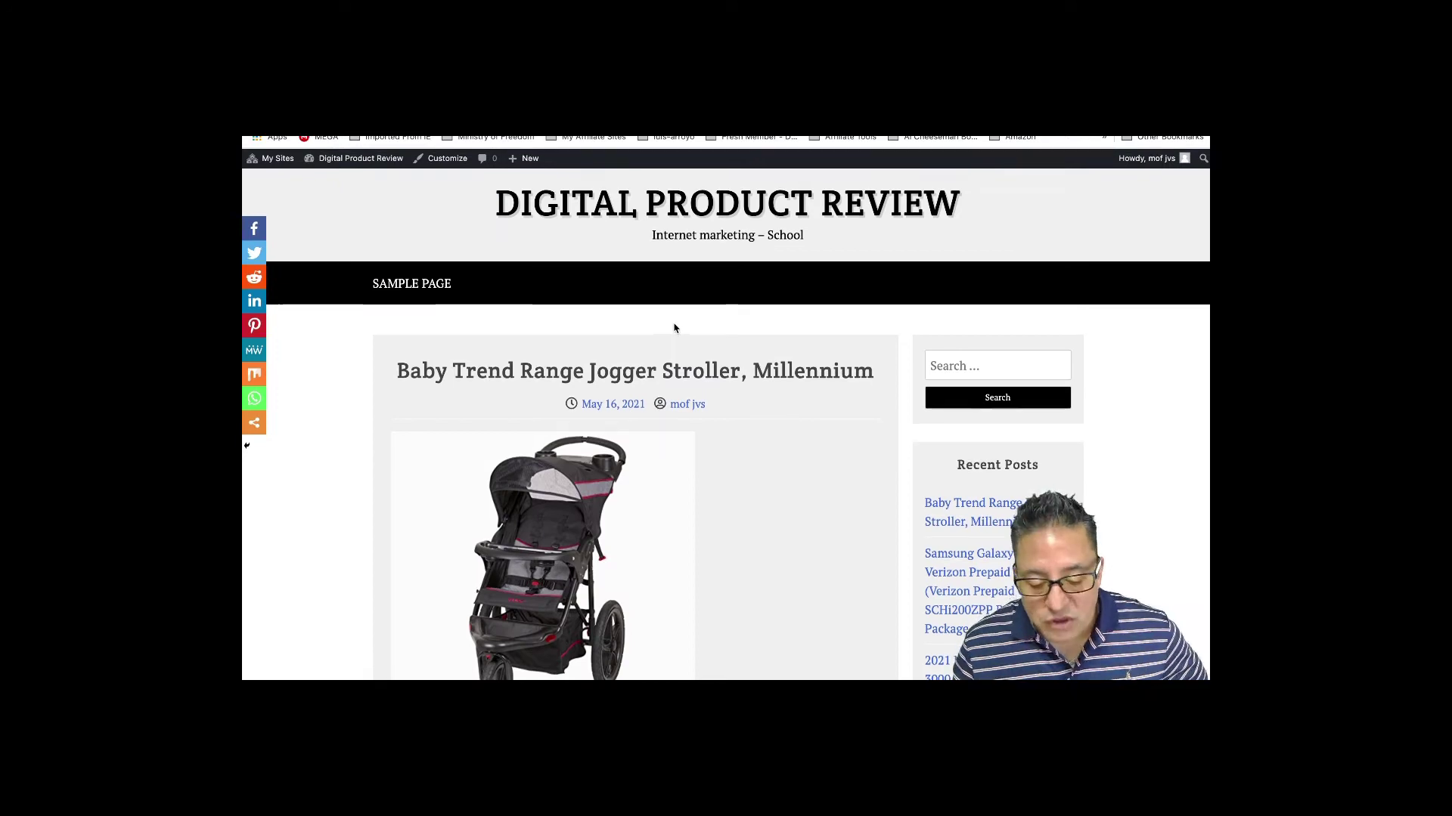
scroll(675, 329, "down", 1)
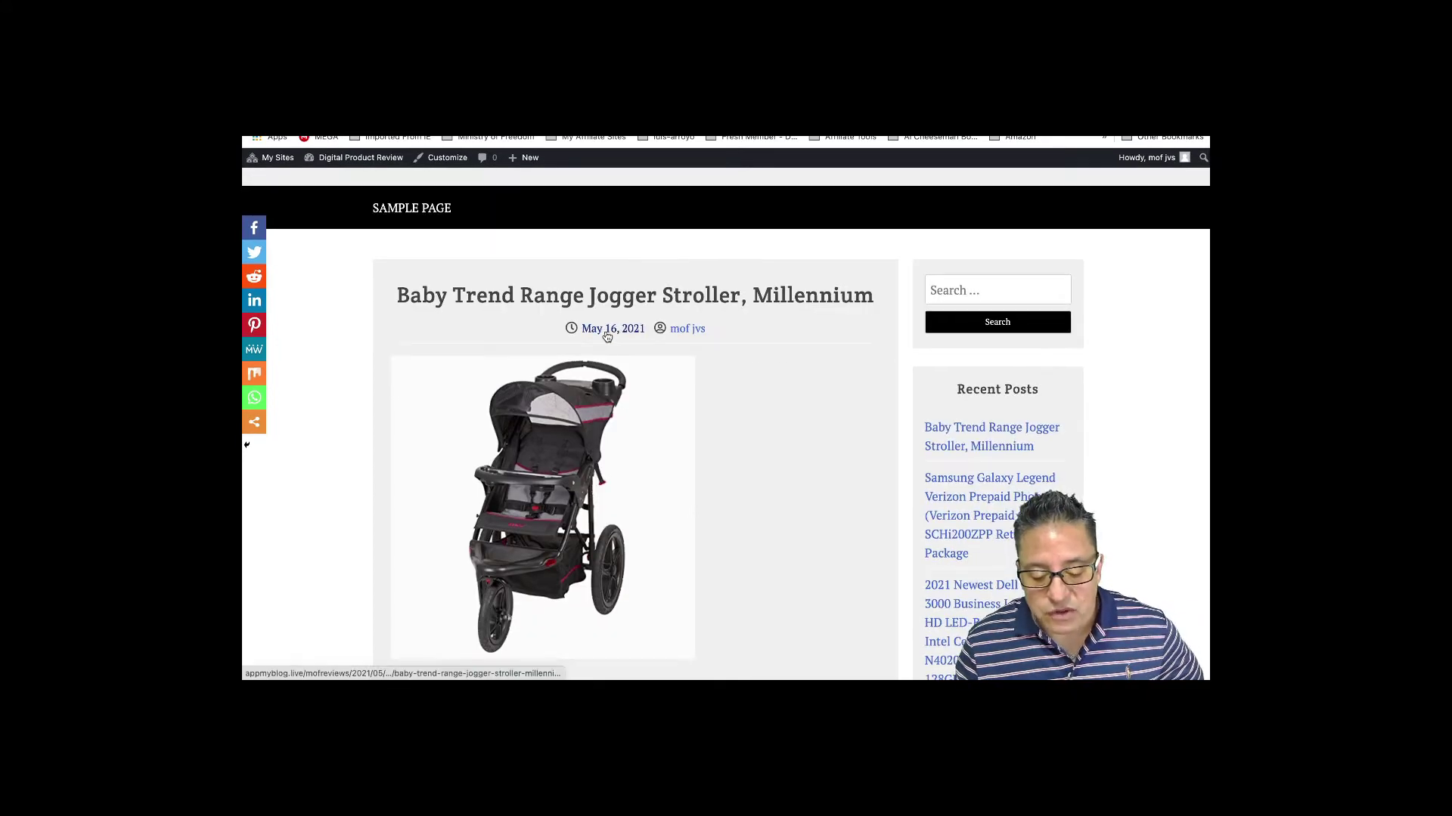
scroll(609, 333, "down", 1)
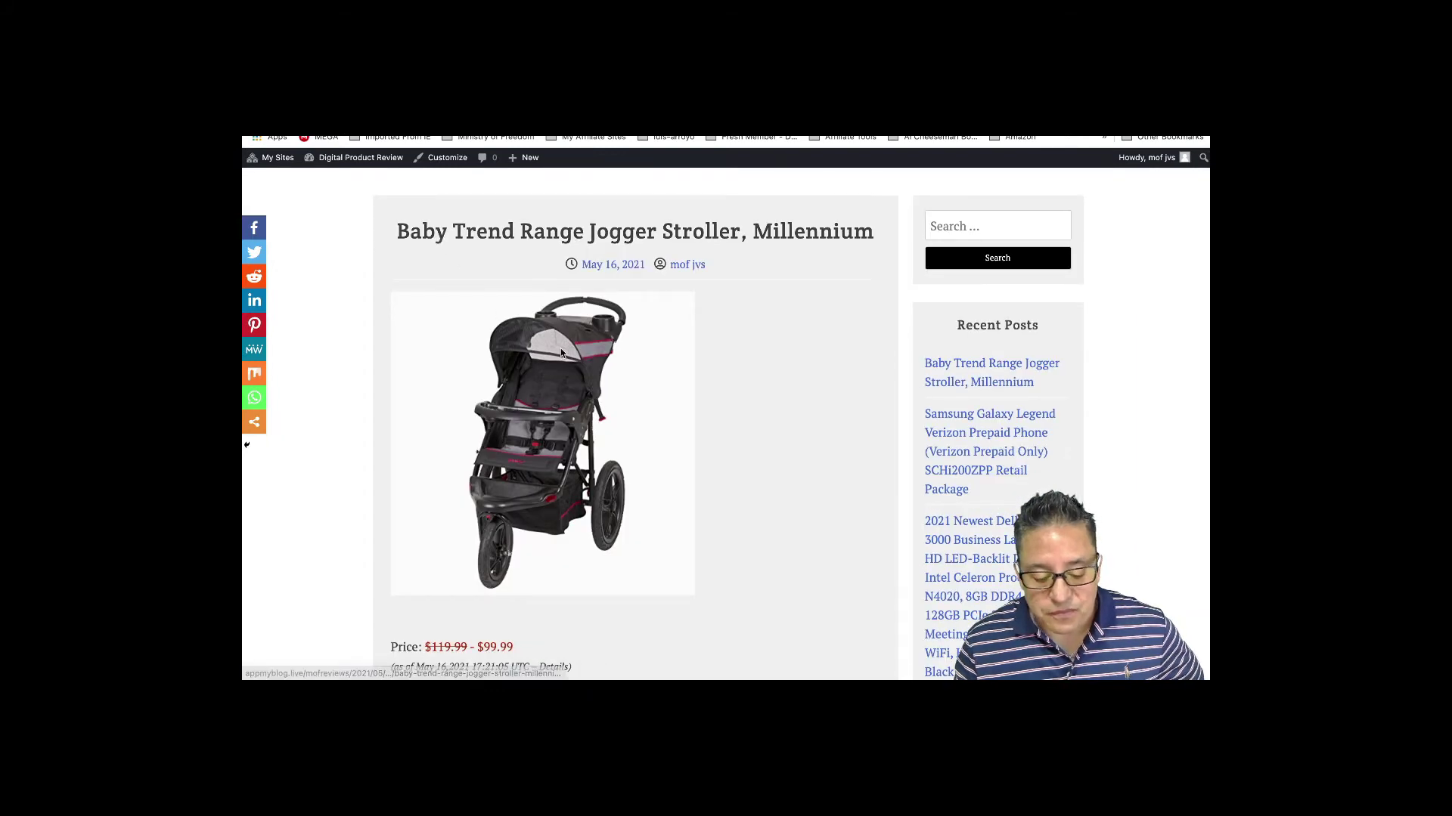
scroll(561, 353, "down", 2)
scroll(561, 353, "down", 2)
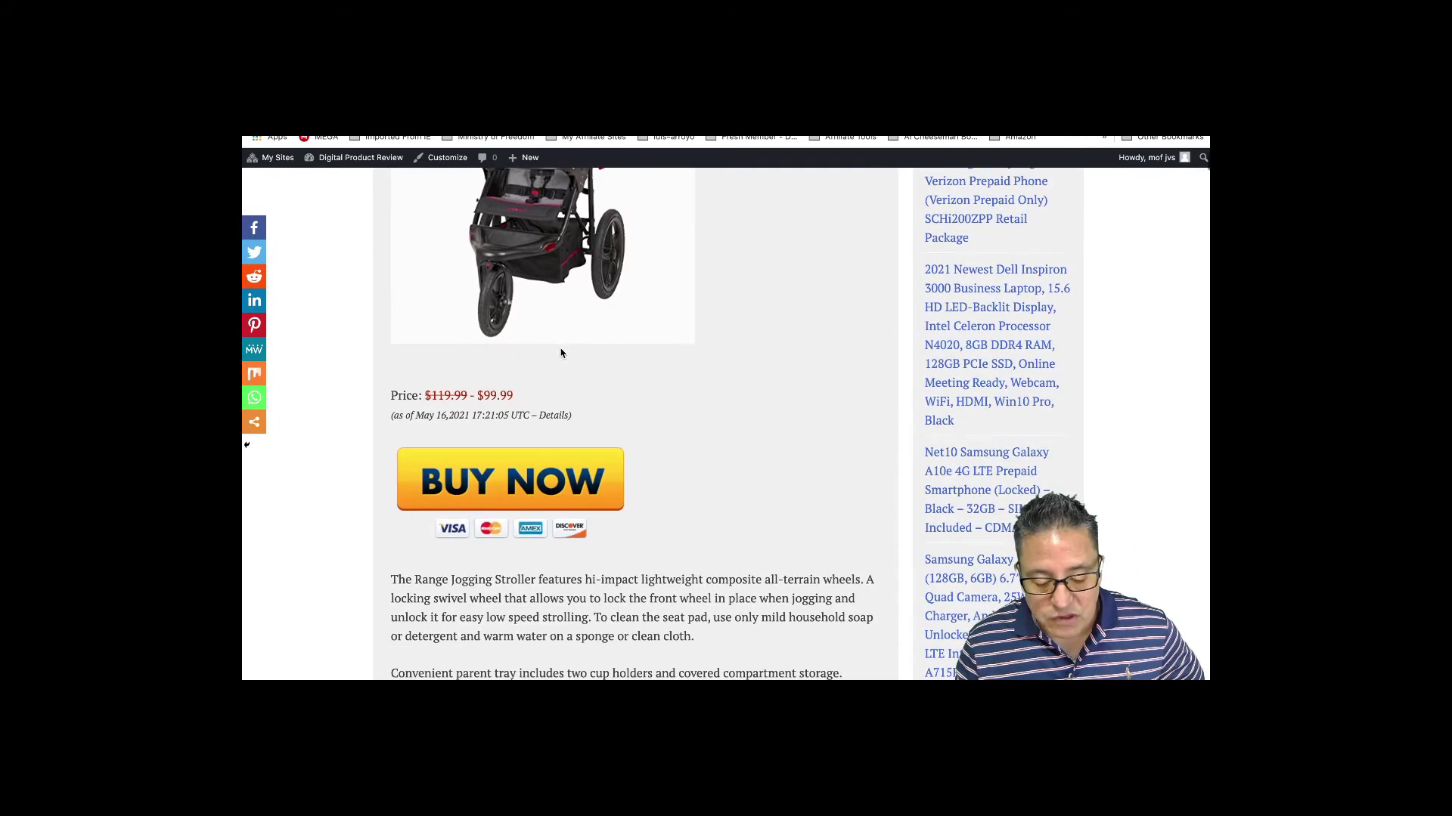
scroll(561, 353, "up", 4)
scroll(560, 353, "up", 2)
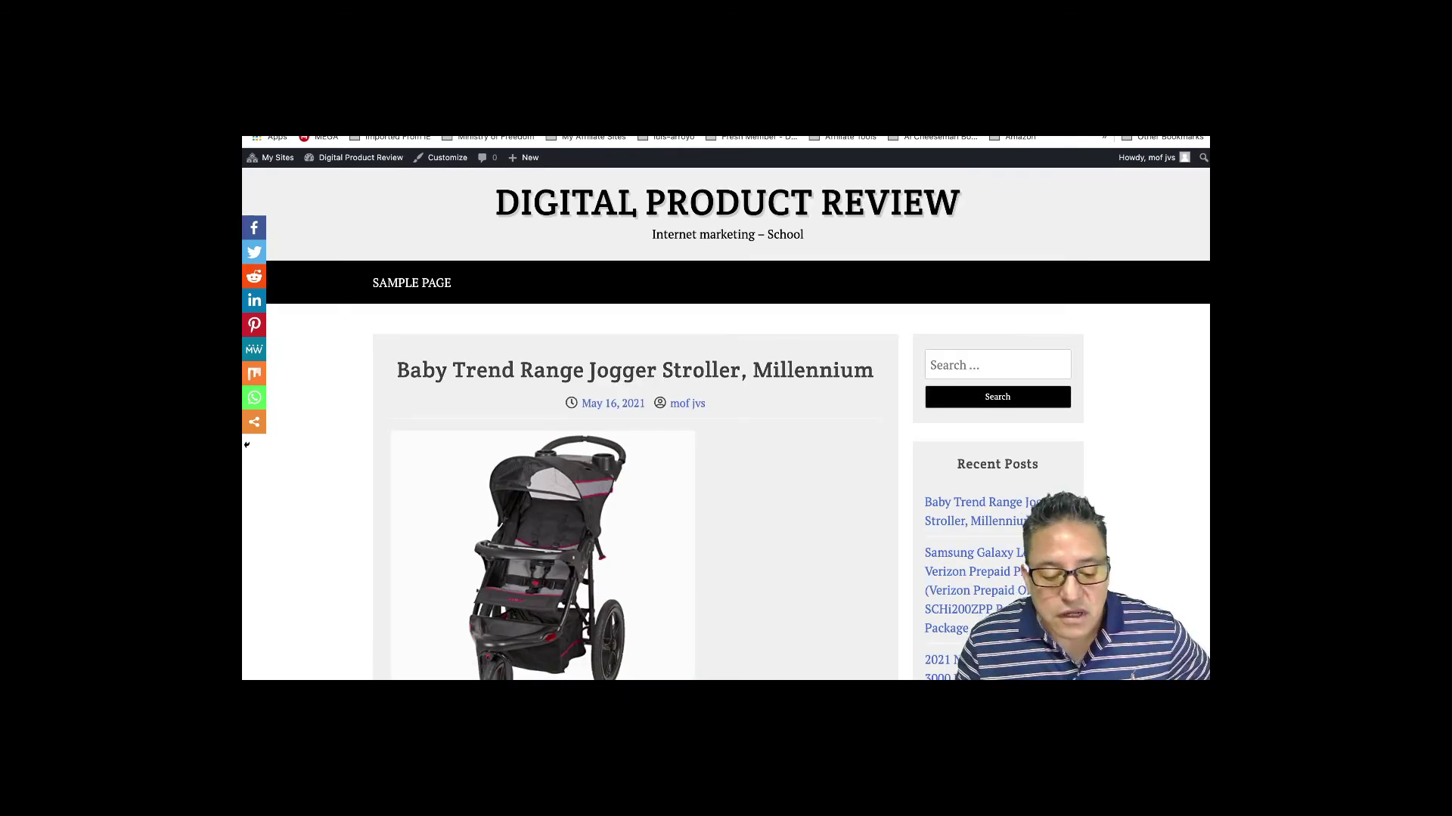
key("super+Left")
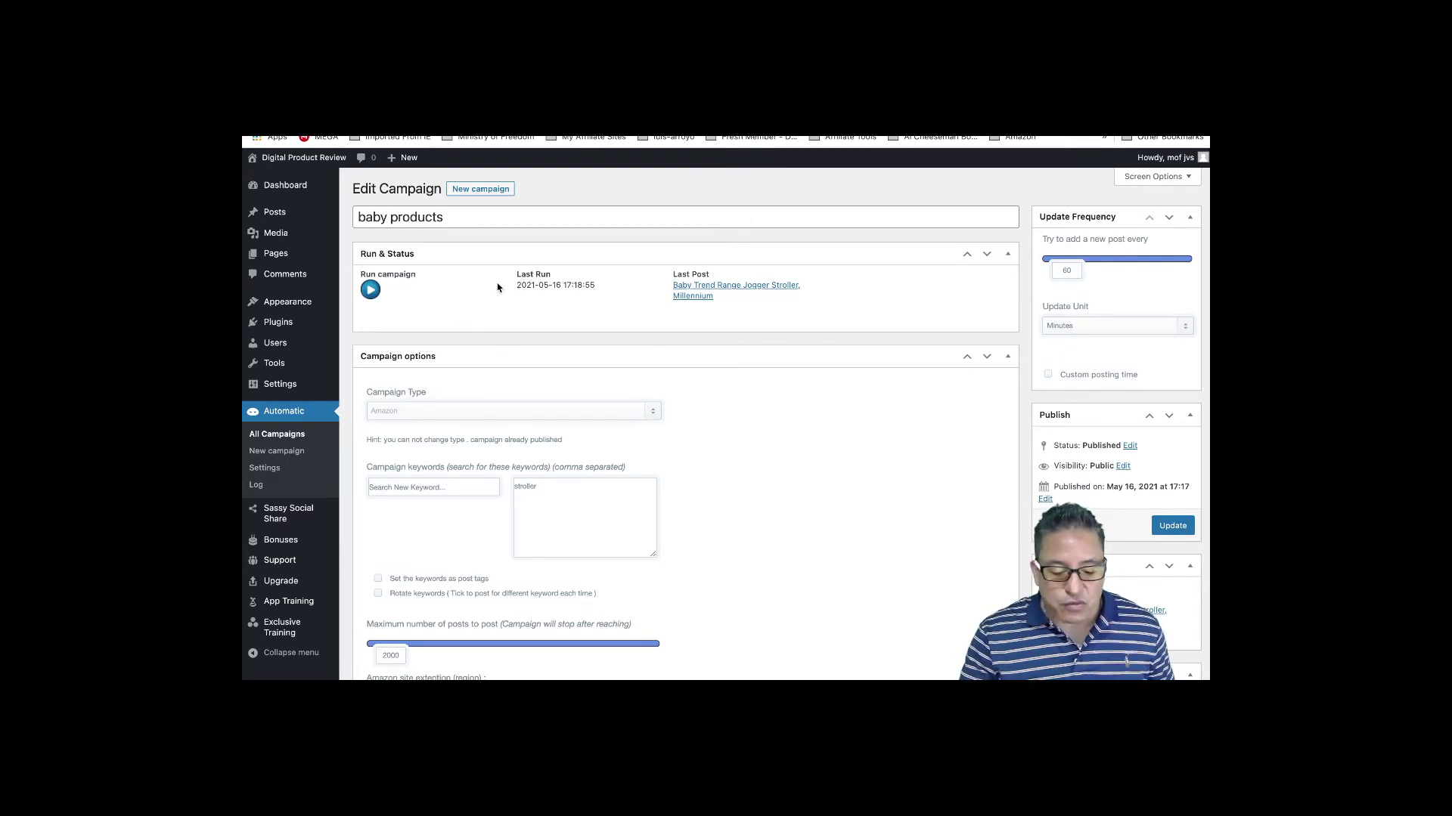
Run the baby products campaign manually to post the Kolcraft Cloud Plus stroller article.
left_click(371, 291)
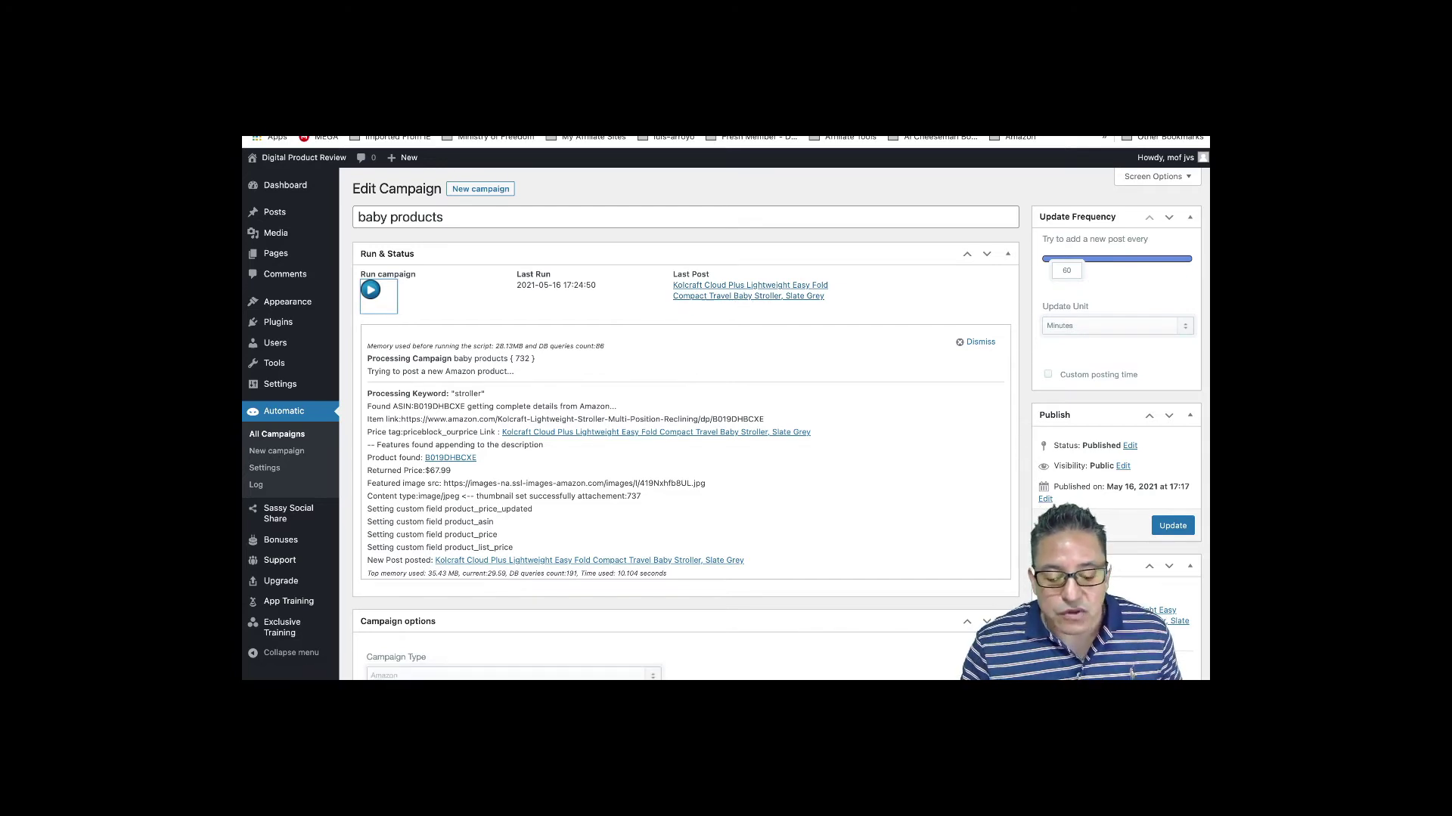
Switch to the blog's front end and view the new Kolcraft Cloud Plus stroller post.
key("ctrl+Tab")
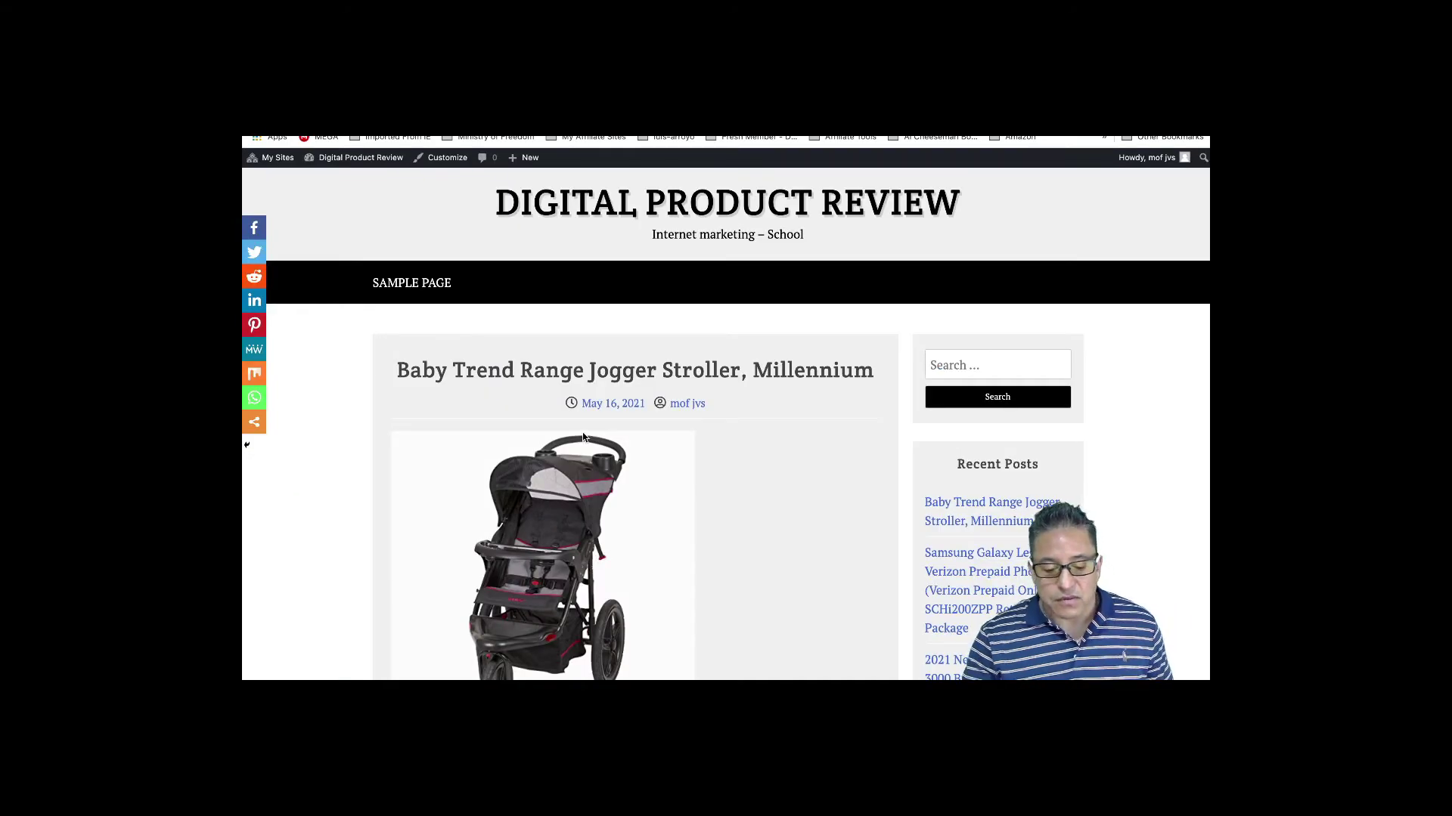
scroll(582, 437, "down", 2)
scroll(366, 269, "up", 2)
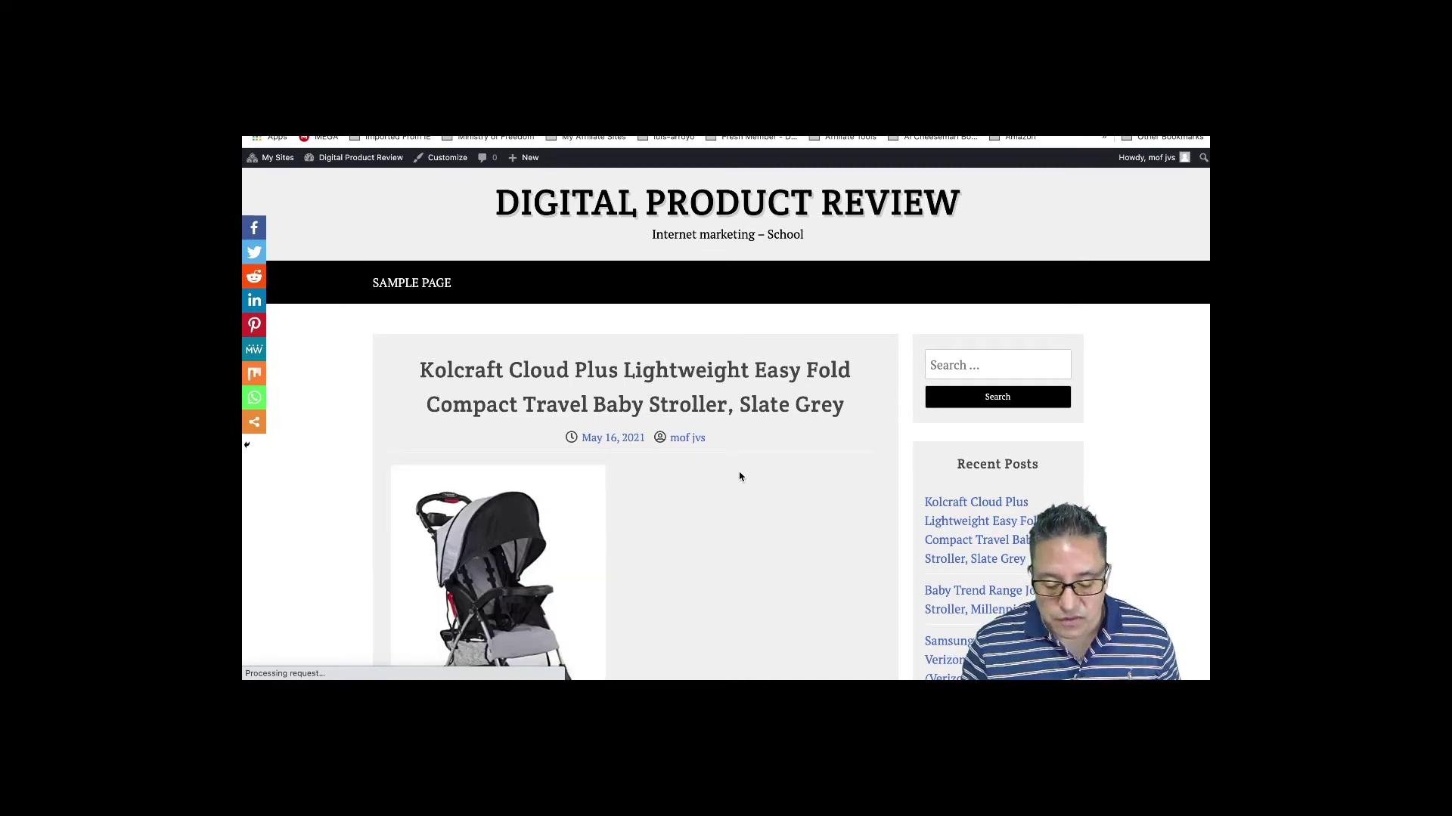
scroll(740, 476, "down", 2)
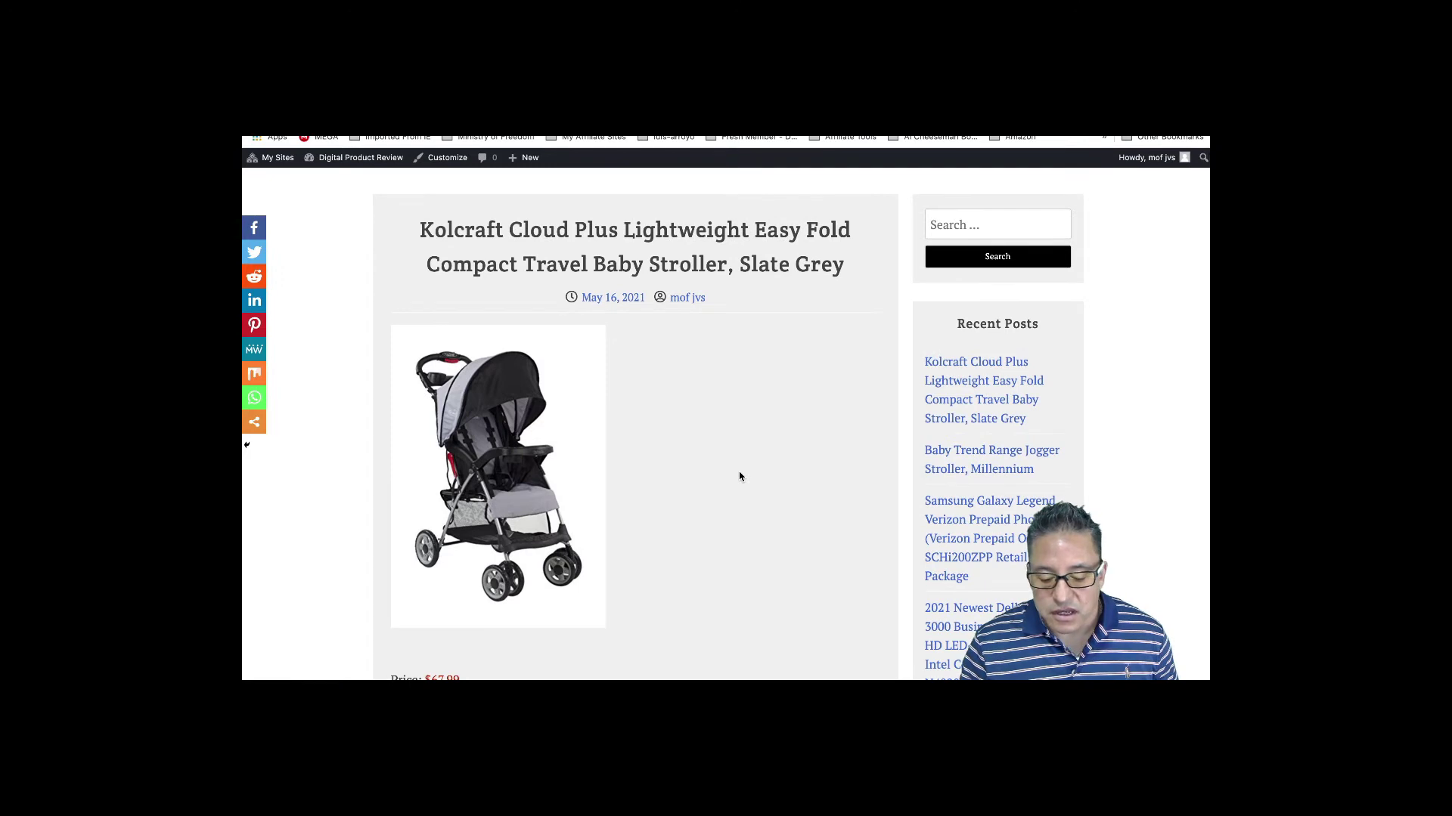
scroll(740, 476, "down", 2)
scroll(740, 476, "down", 2)
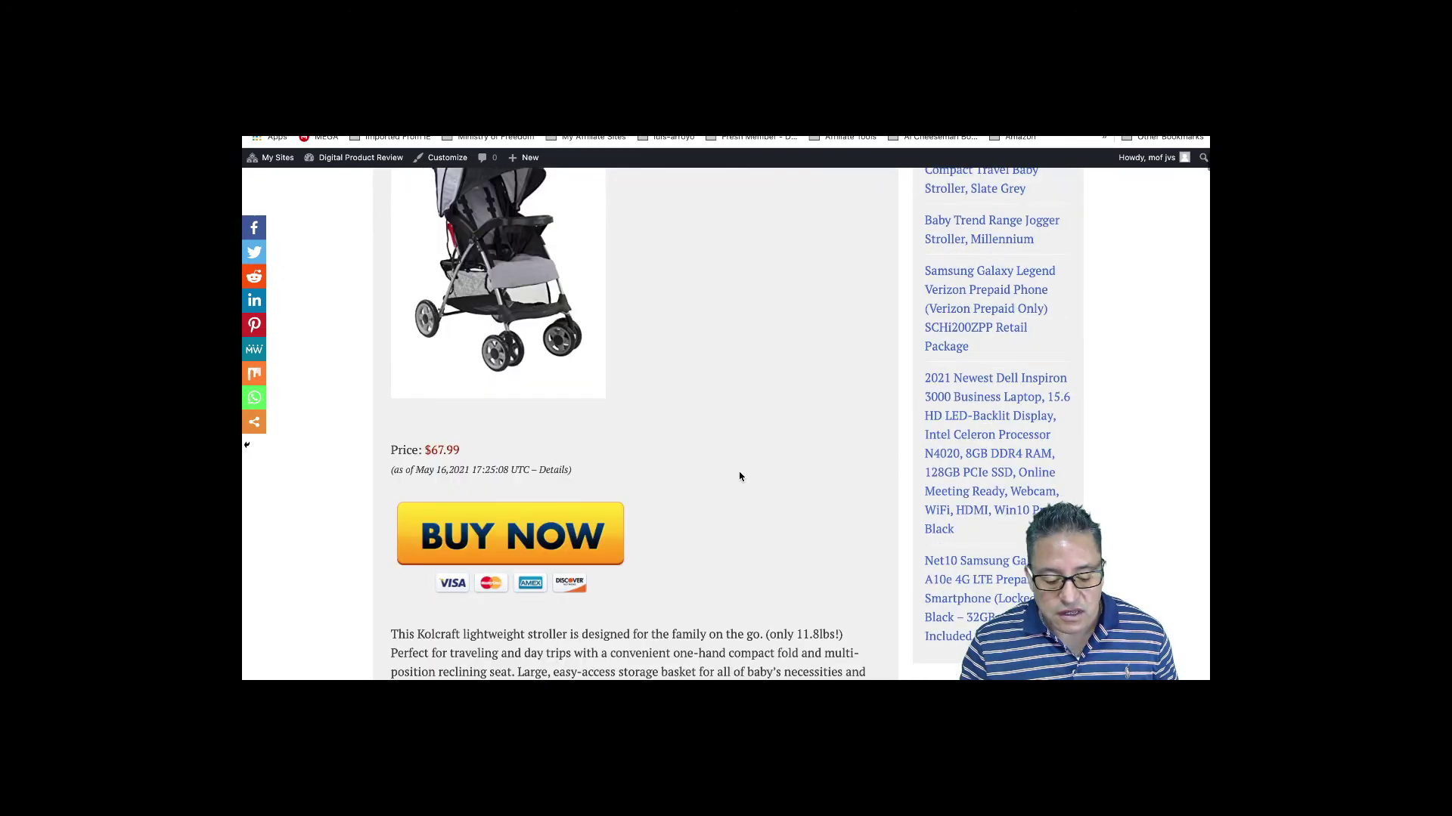
scroll(740, 476, "up", 2)
scroll(740, 476, "down", 2)
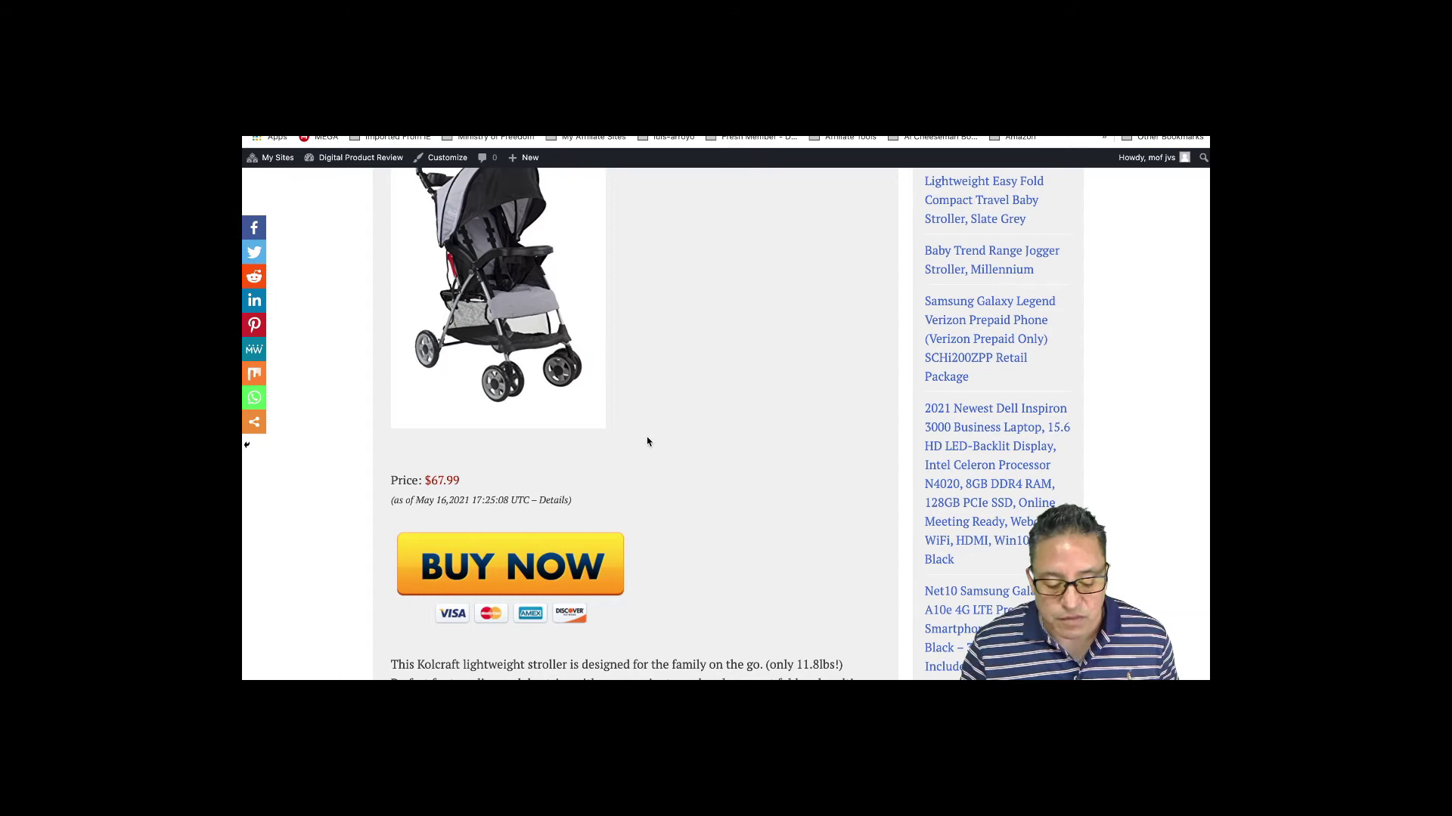
scroll(646, 442, "down", 1)
scroll(647, 442, "up", 3)
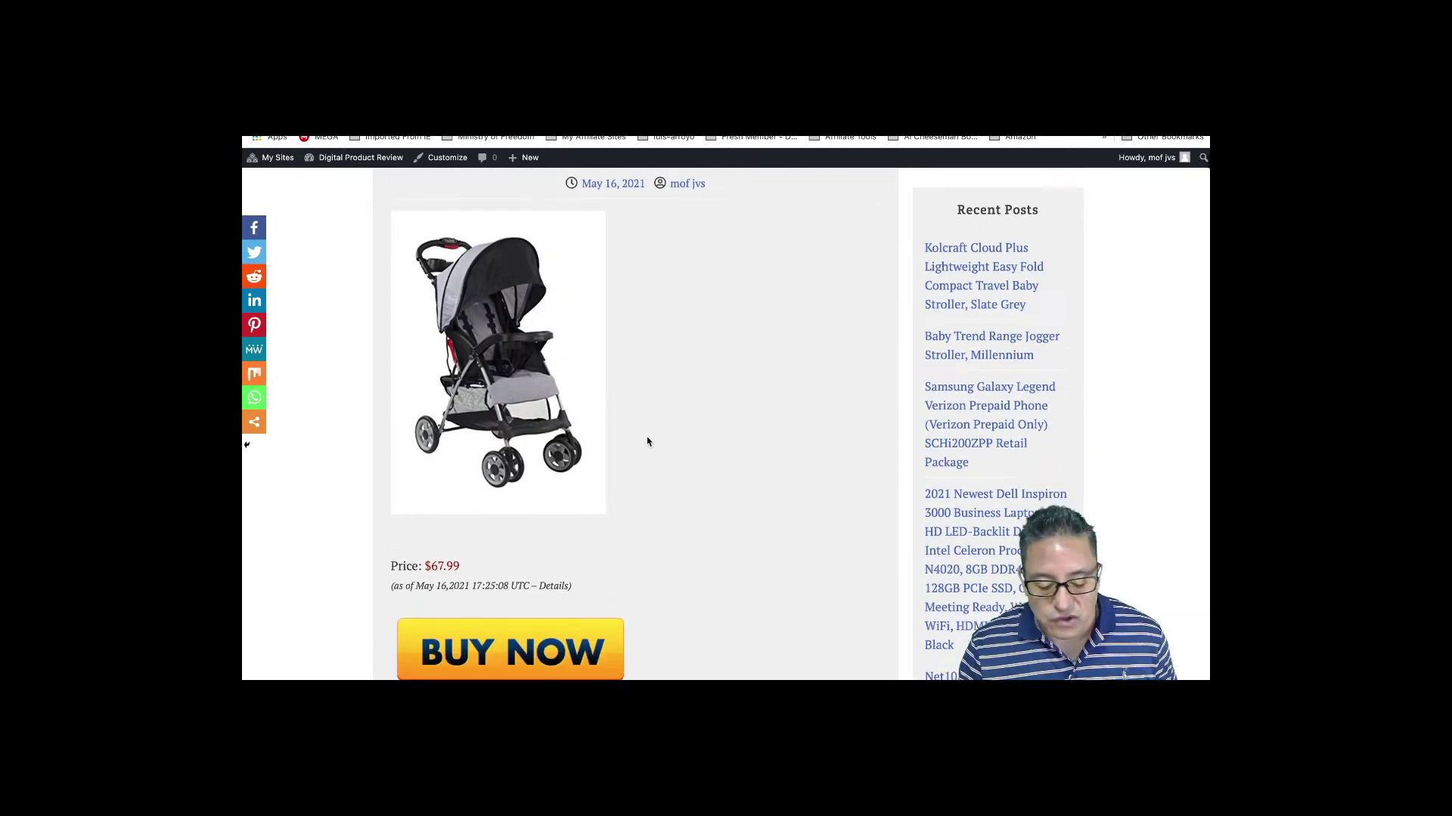
scroll(647, 442, "down", 3)
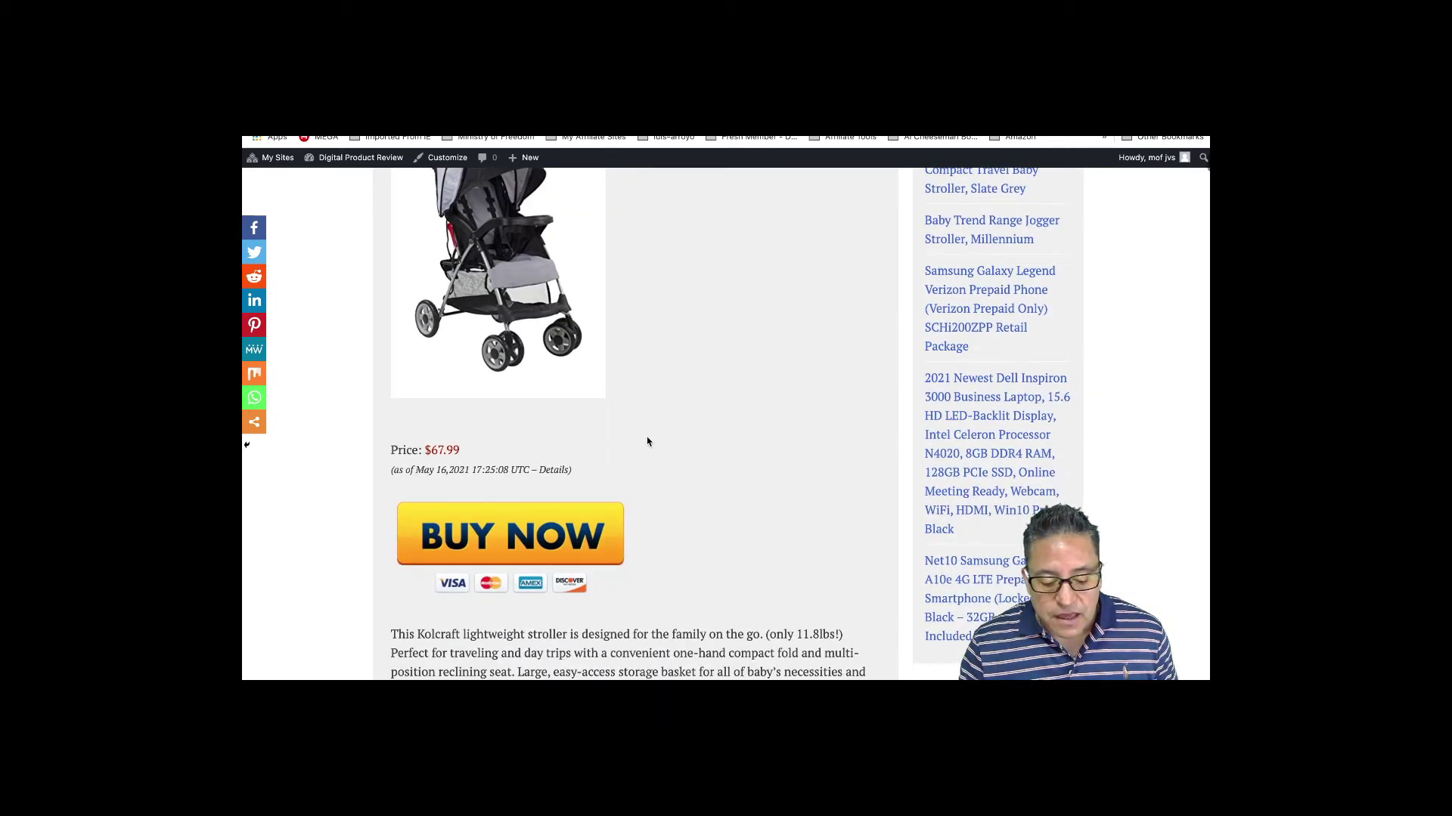
scroll(647, 441, "up", 8)
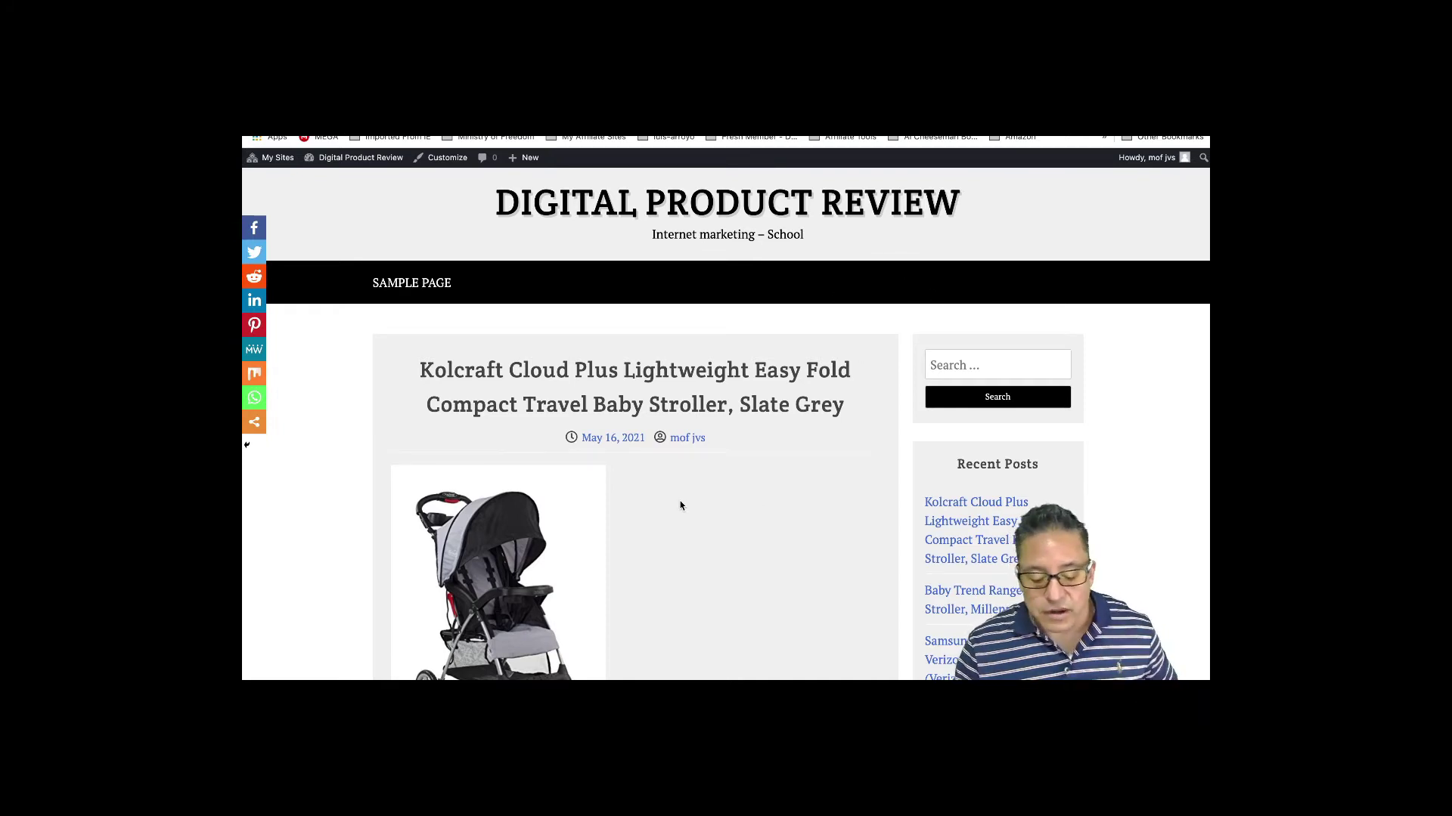
Scroll past the Galaxy phone and smartwatch posts to the Baby Trend jogger post priced $99.99.
scroll(687, 486, "down", 2)
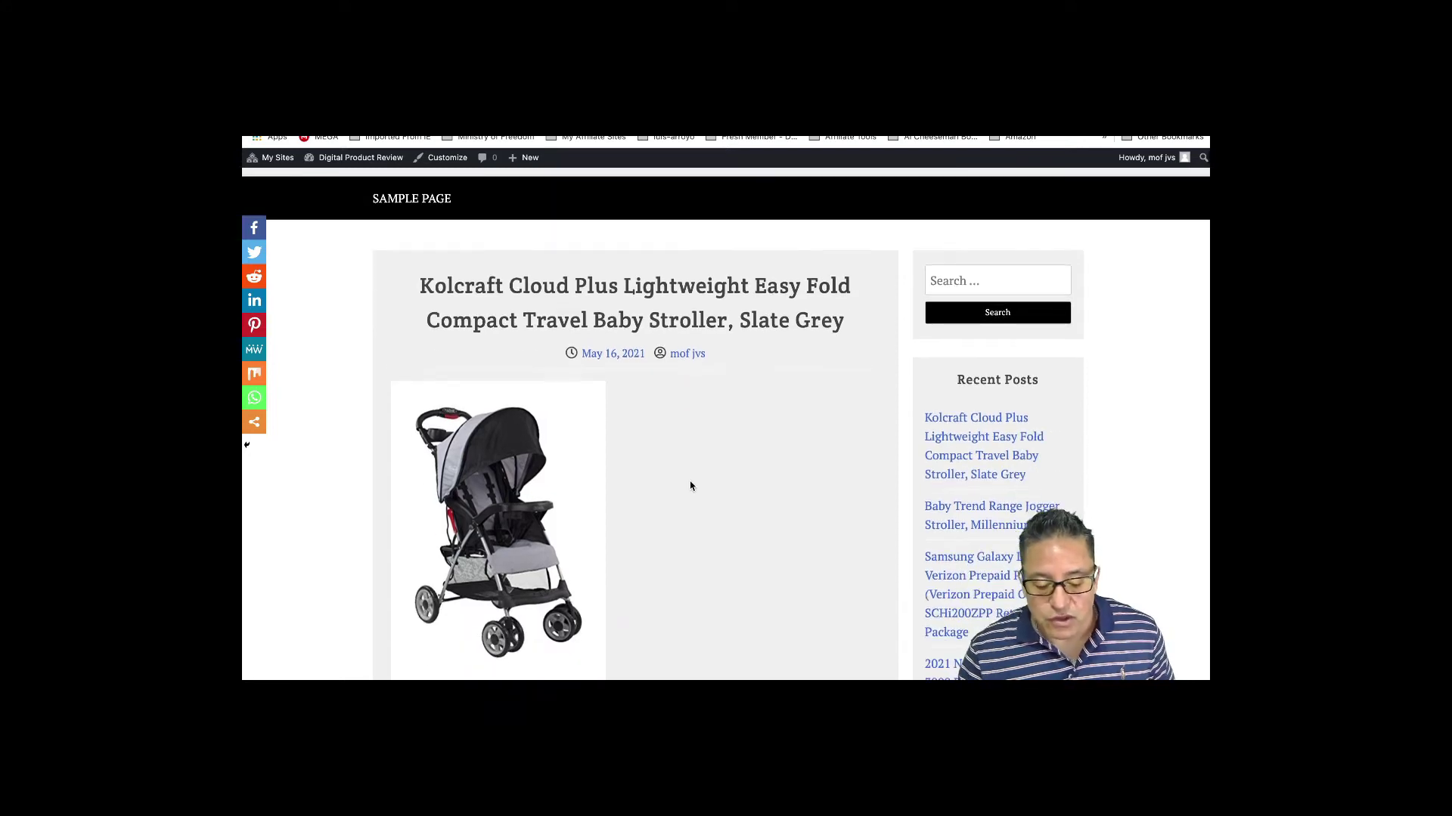
scroll(690, 486, "down", 3)
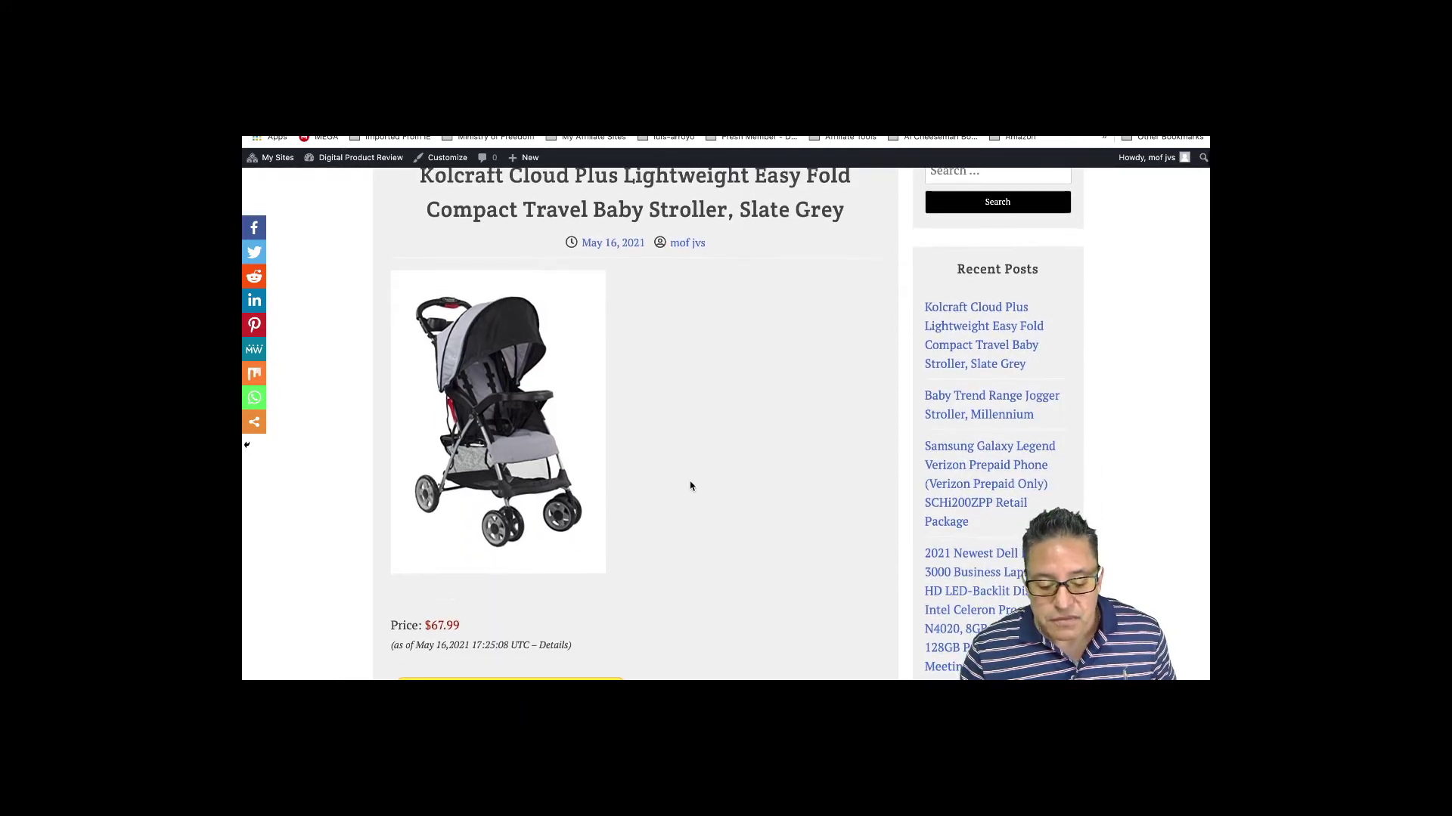
scroll(690, 486, "down", 3)
scroll(691, 486, "up", 2)
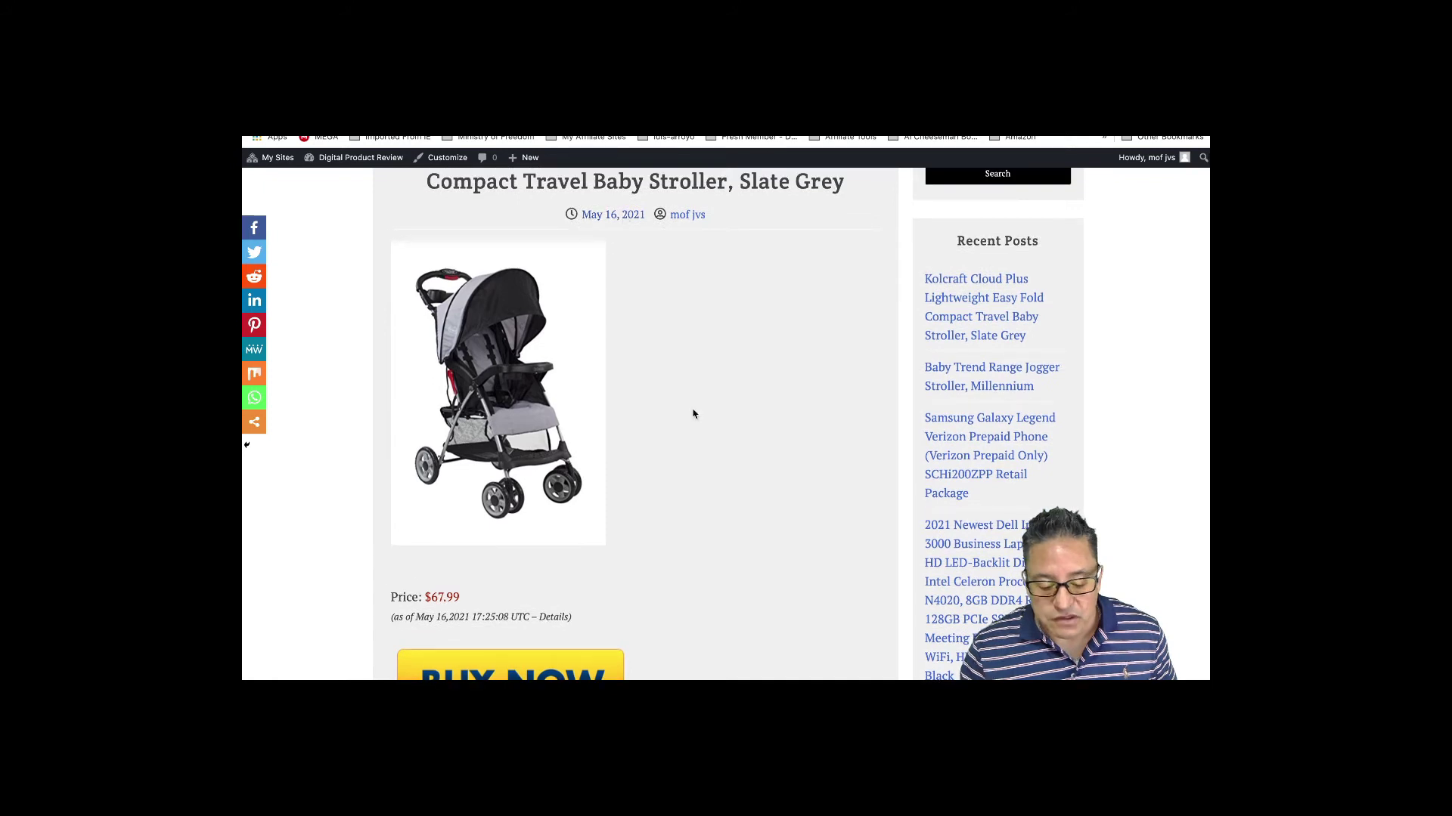
scroll(693, 414, "down", 3)
scroll(693, 415, "down", 2)
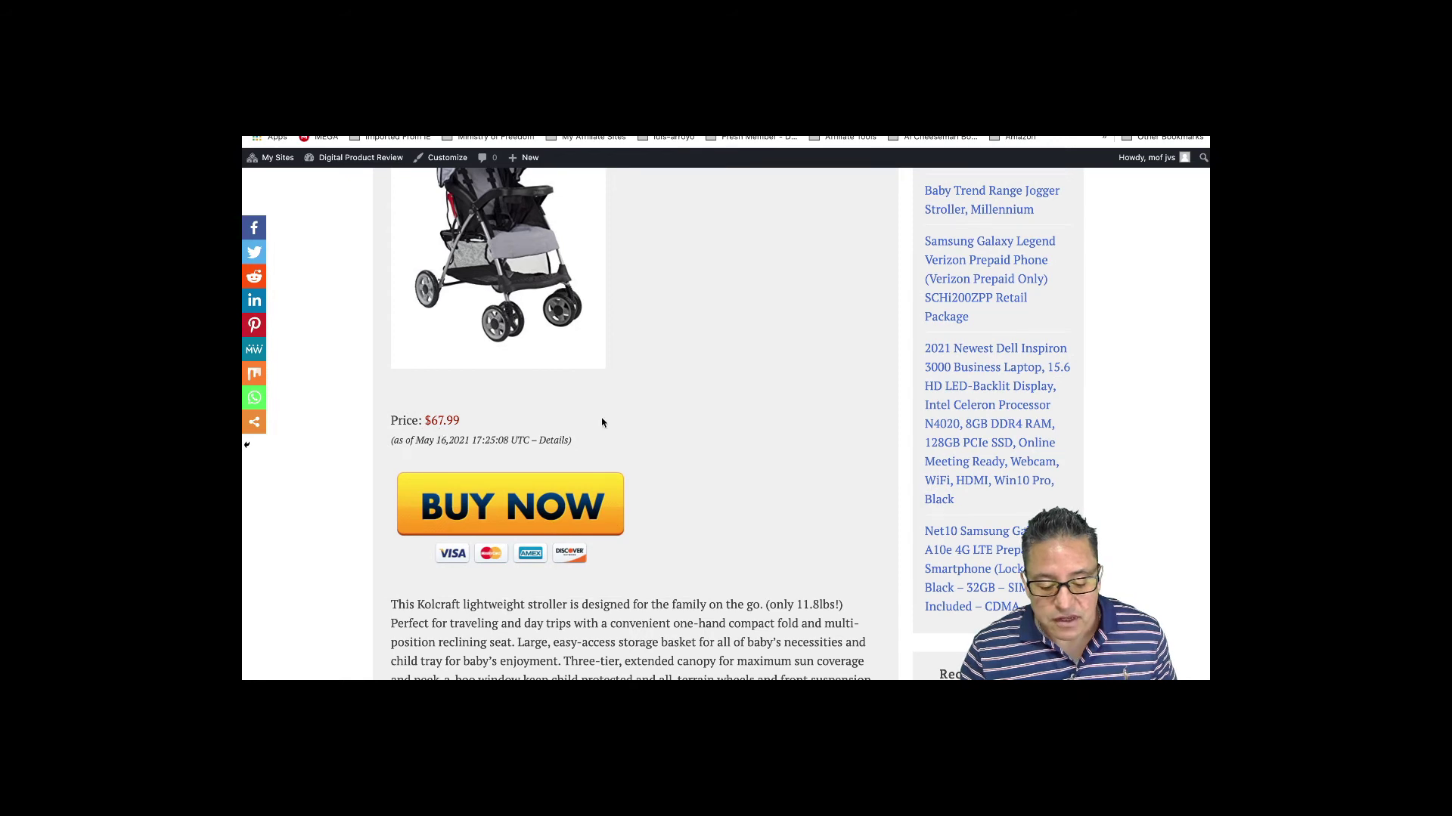
scroll(602, 422, "up", 3)
scroll(601, 422, "down", 4)
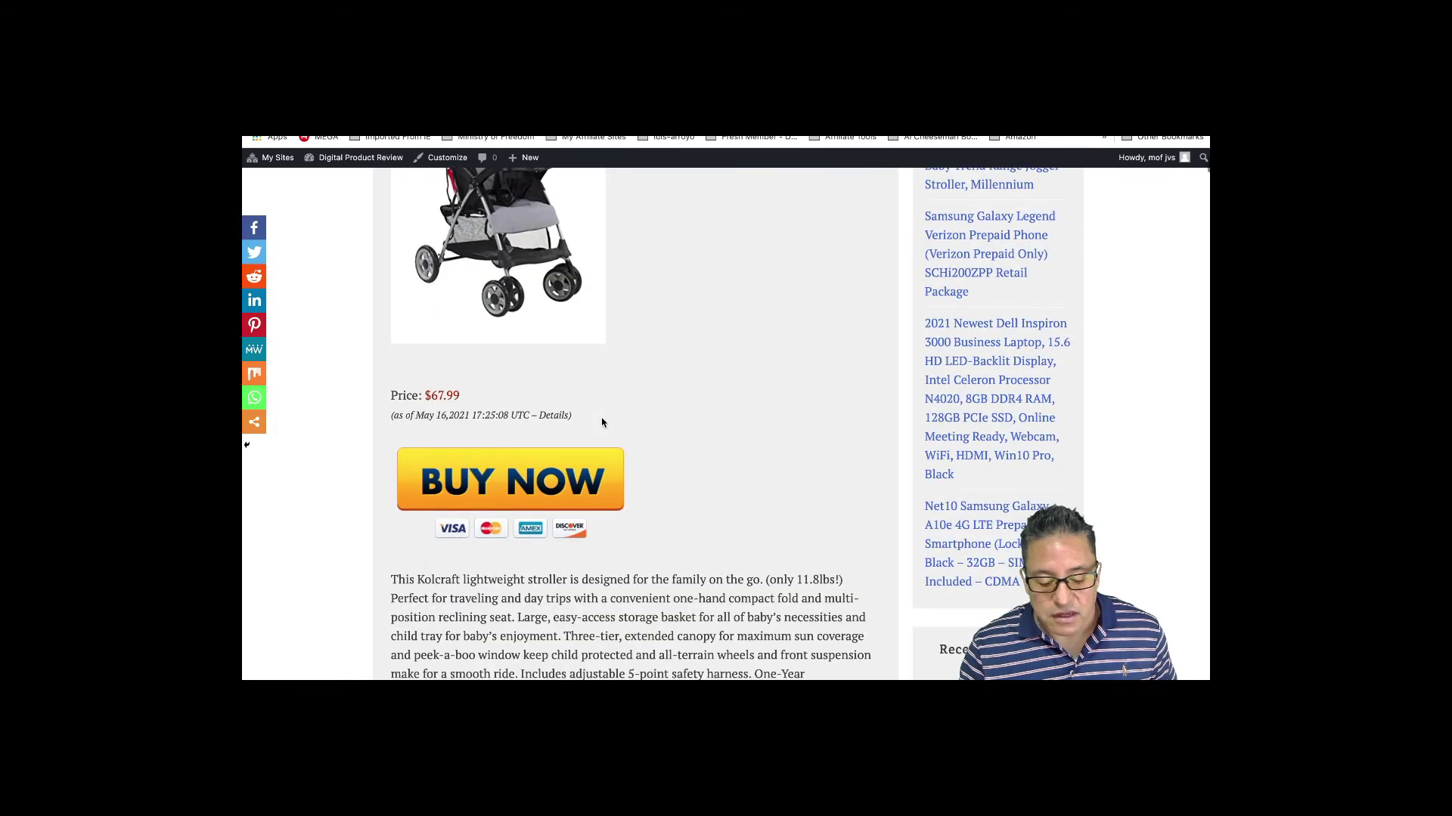
scroll(602, 422, "down", 1)
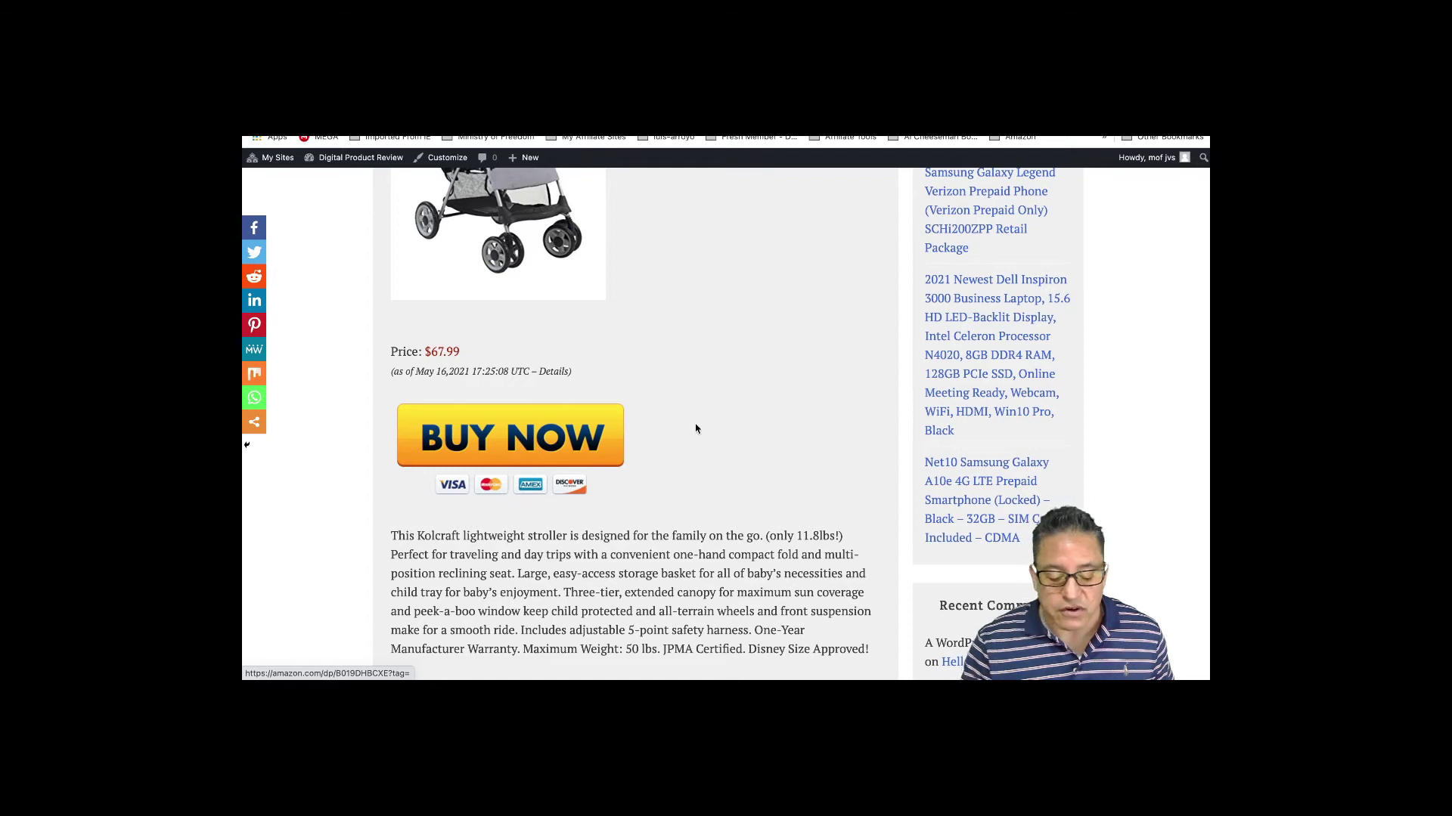
scroll(710, 407, "down", 5)
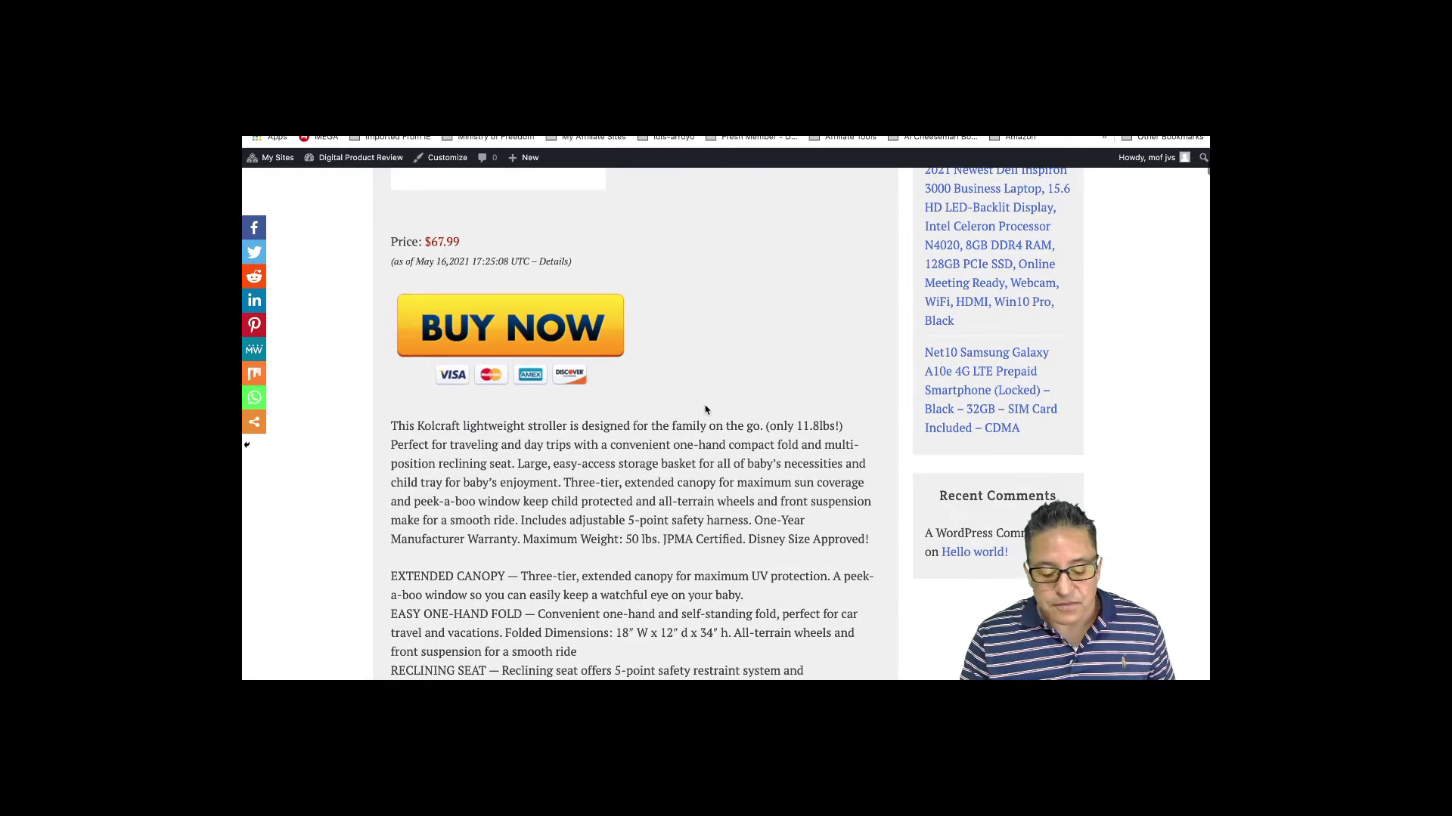
scroll(705, 405, "down", 1)
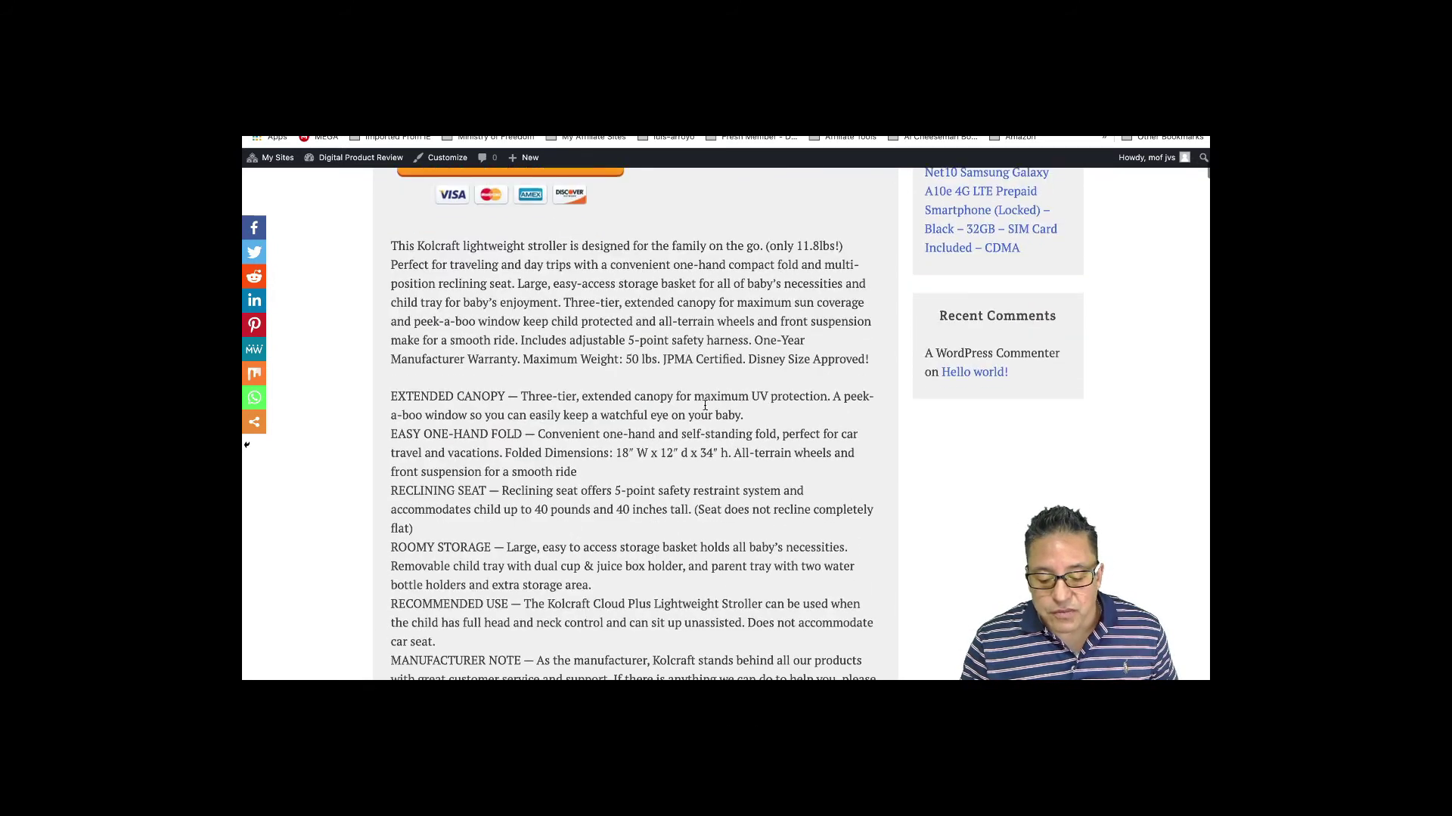
scroll(706, 408, "down", 2)
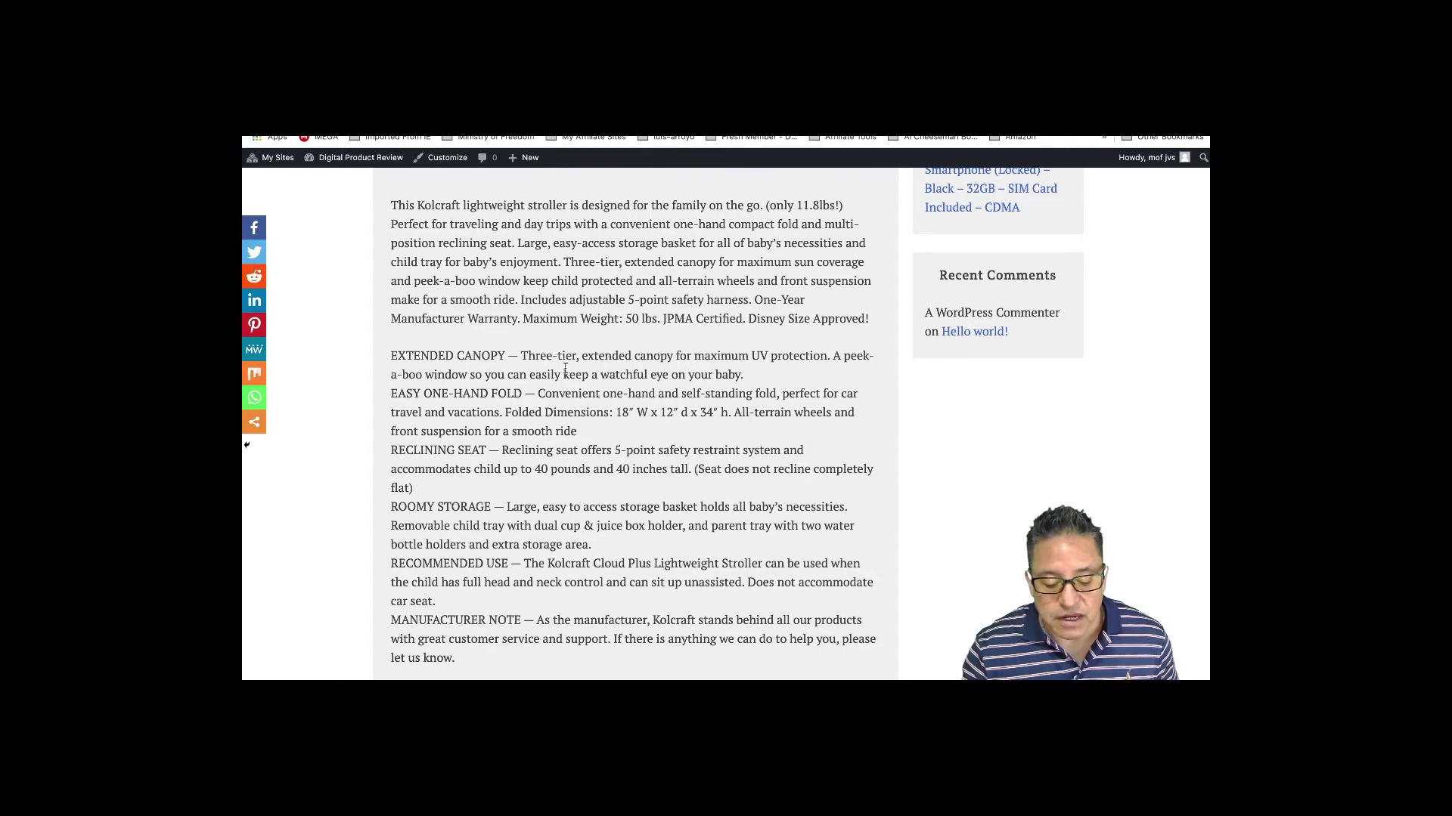
scroll(555, 320, "up", 2)
scroll(555, 321, "up", 2)
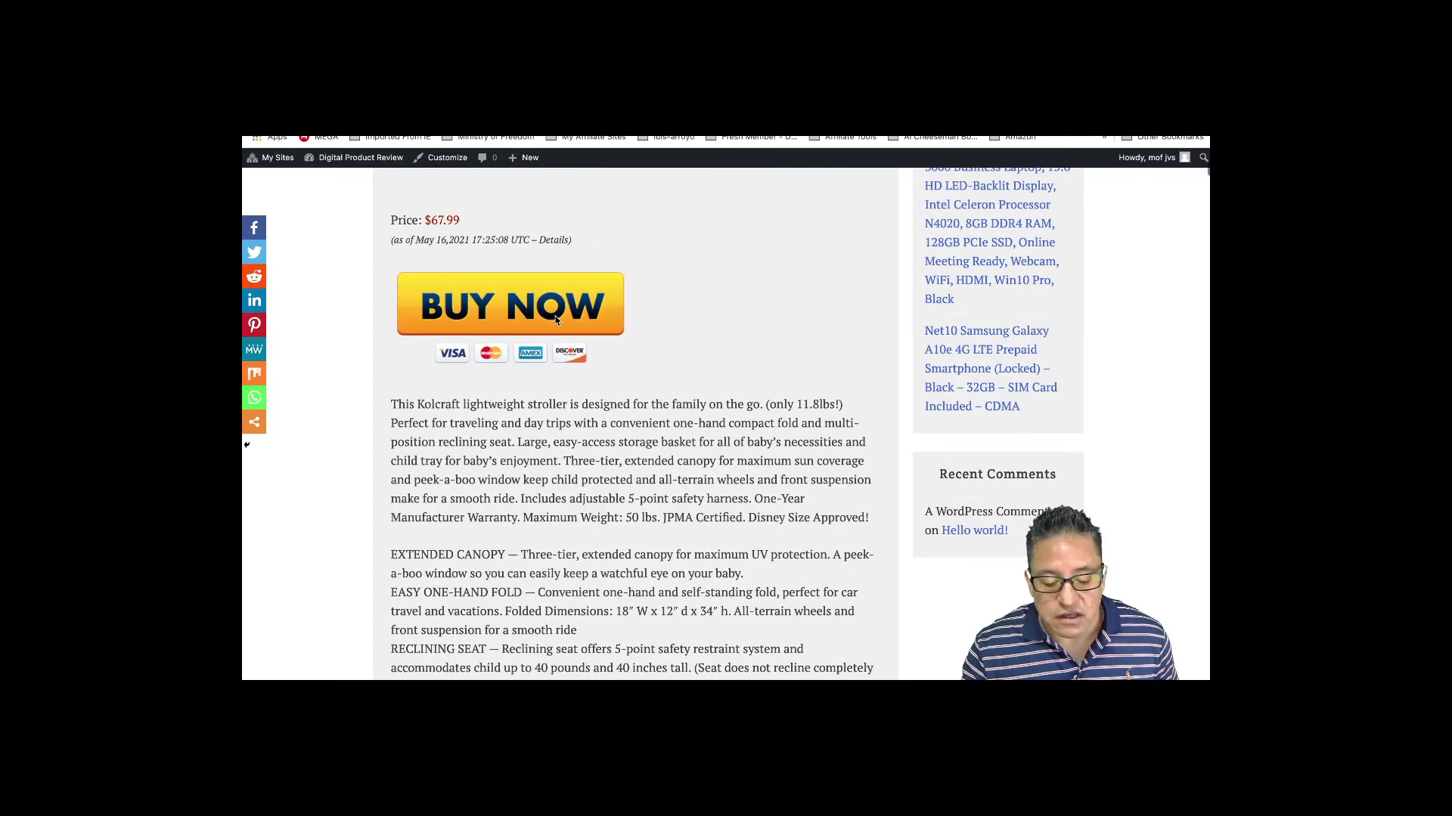
scroll(523, 376, "down", 3)
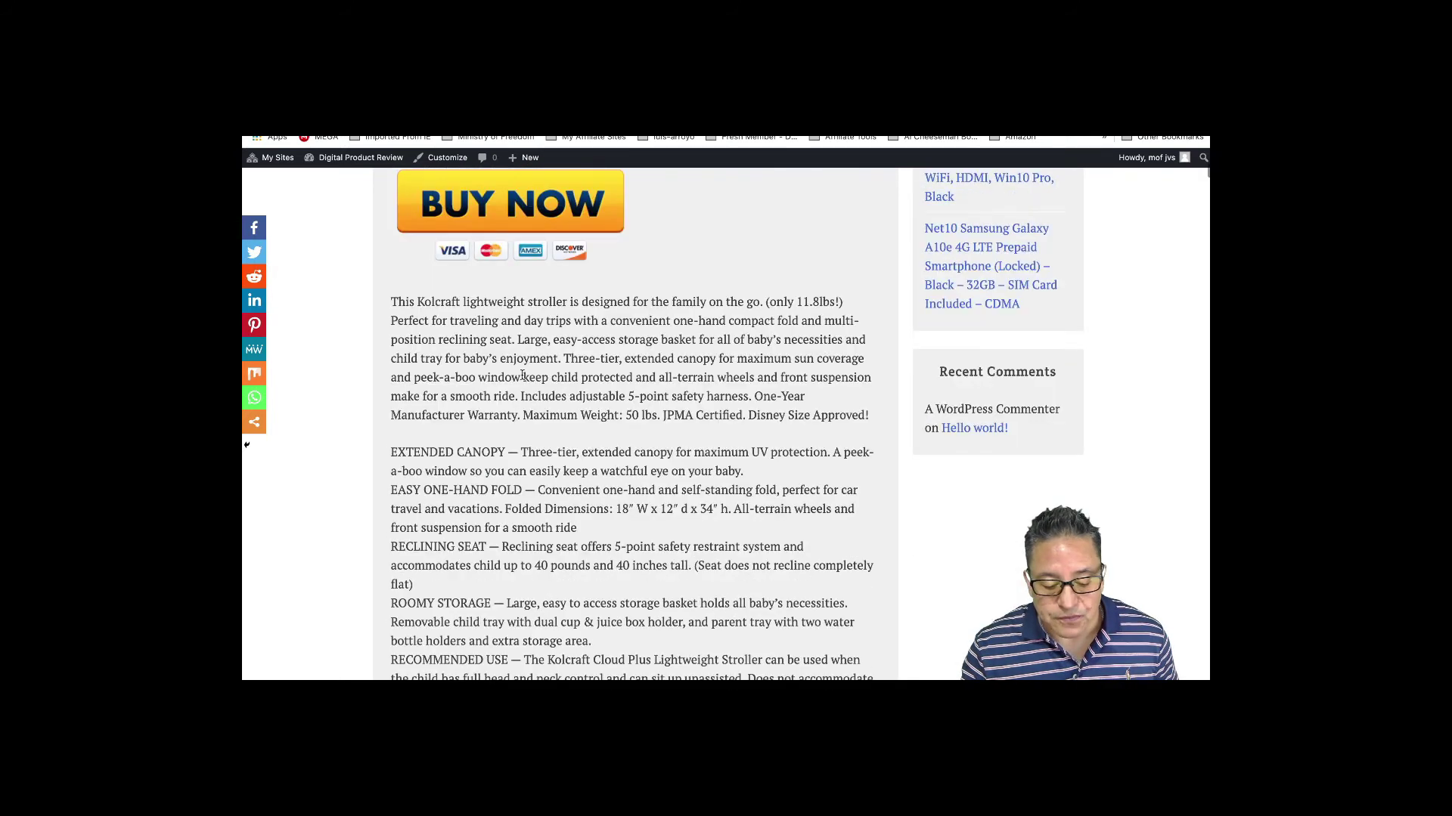
scroll(523, 376, "down", 1)
scroll(524, 378, "down", 1)
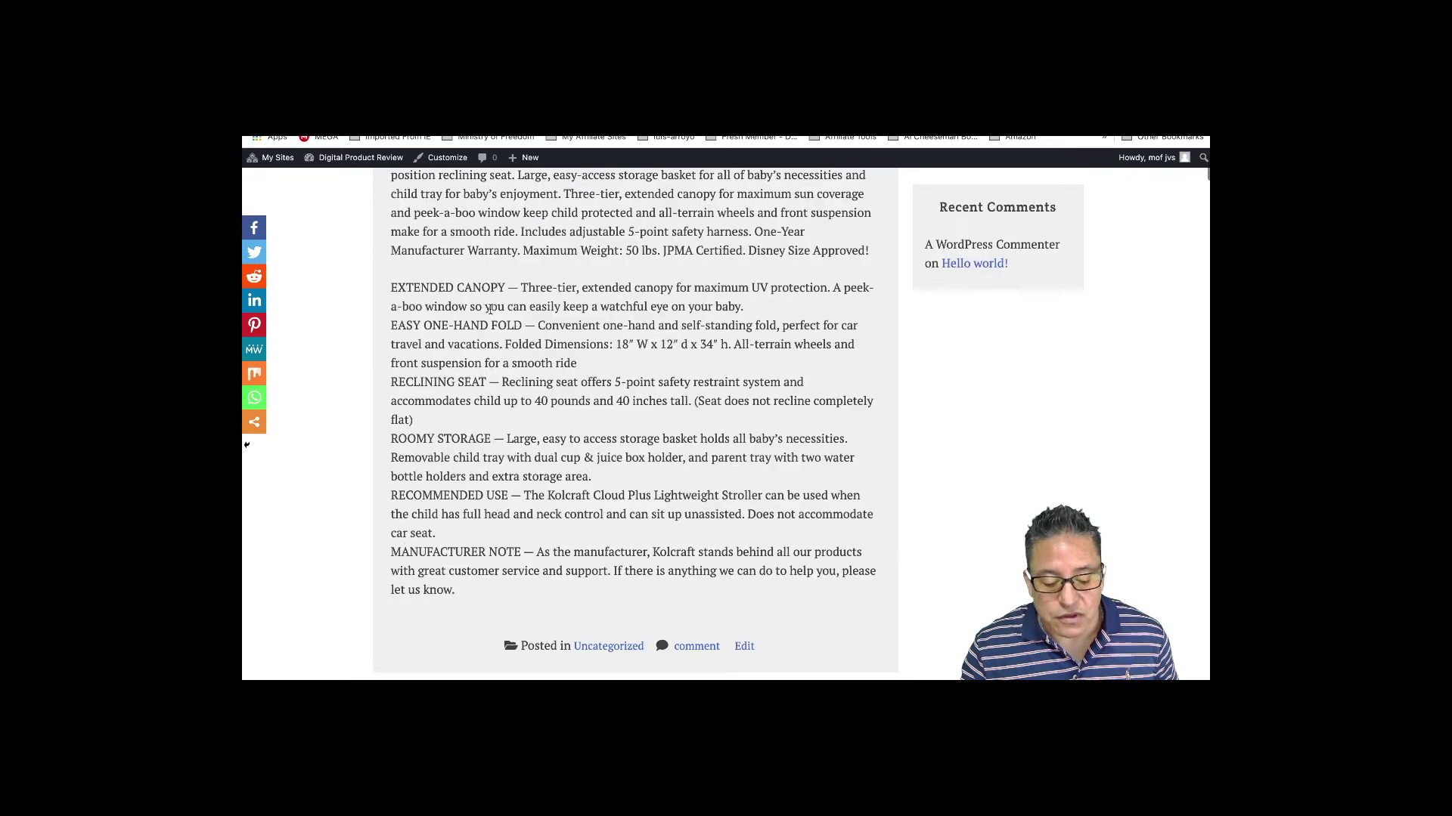
scroll(529, 345, "down", 1)
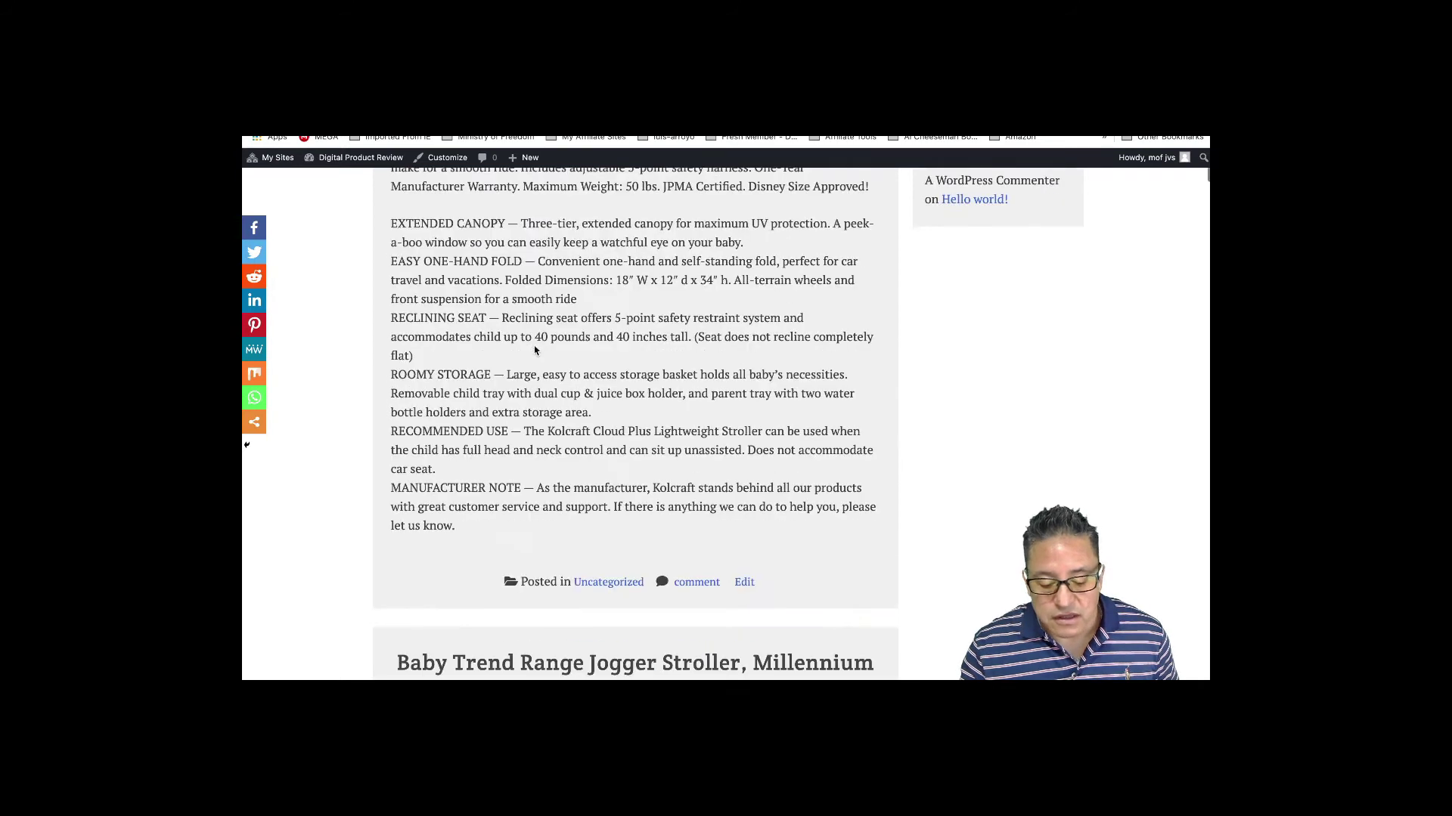
scroll(536, 350, "down", 2)
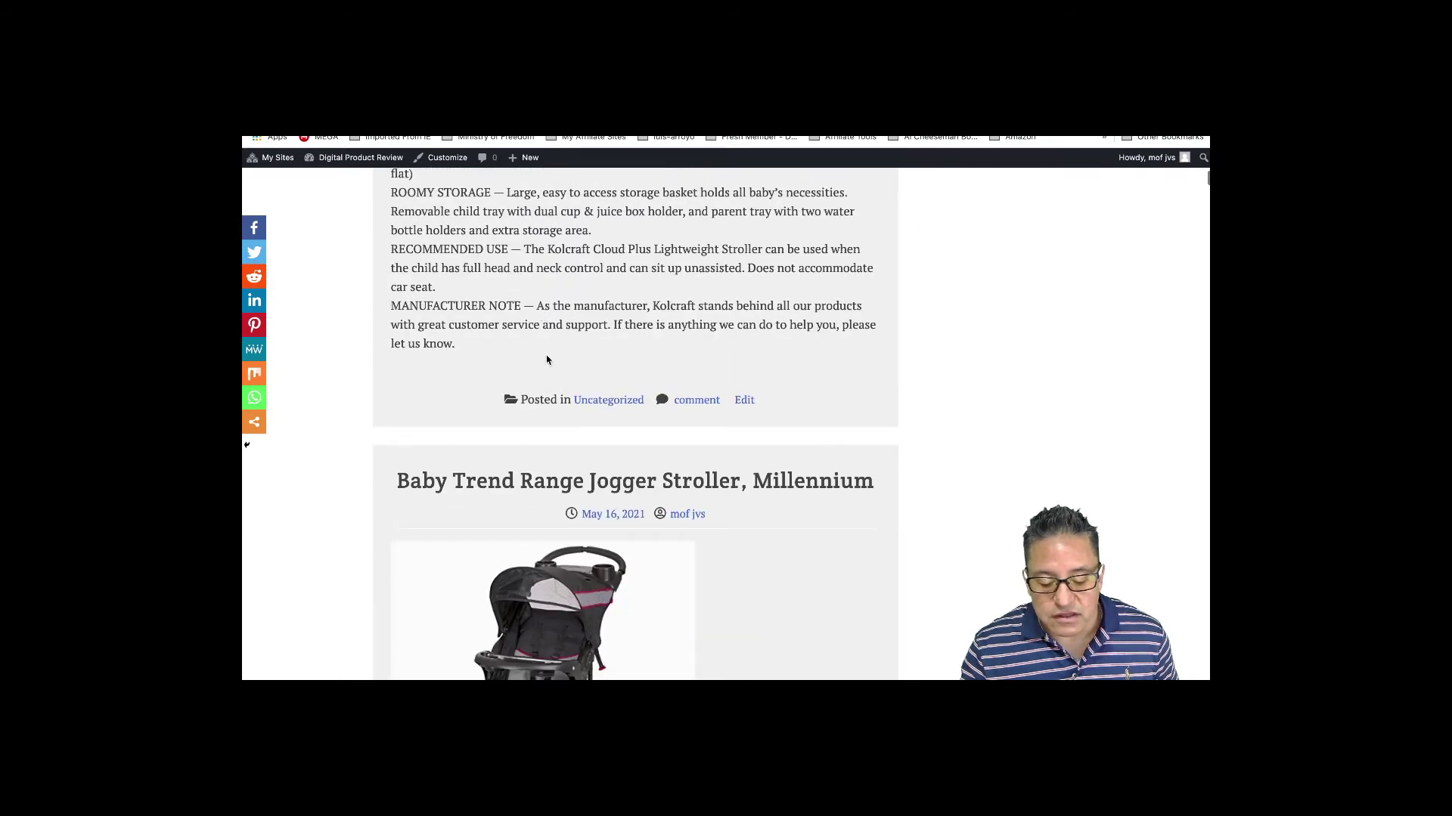
scroll(546, 355, "down", 1)
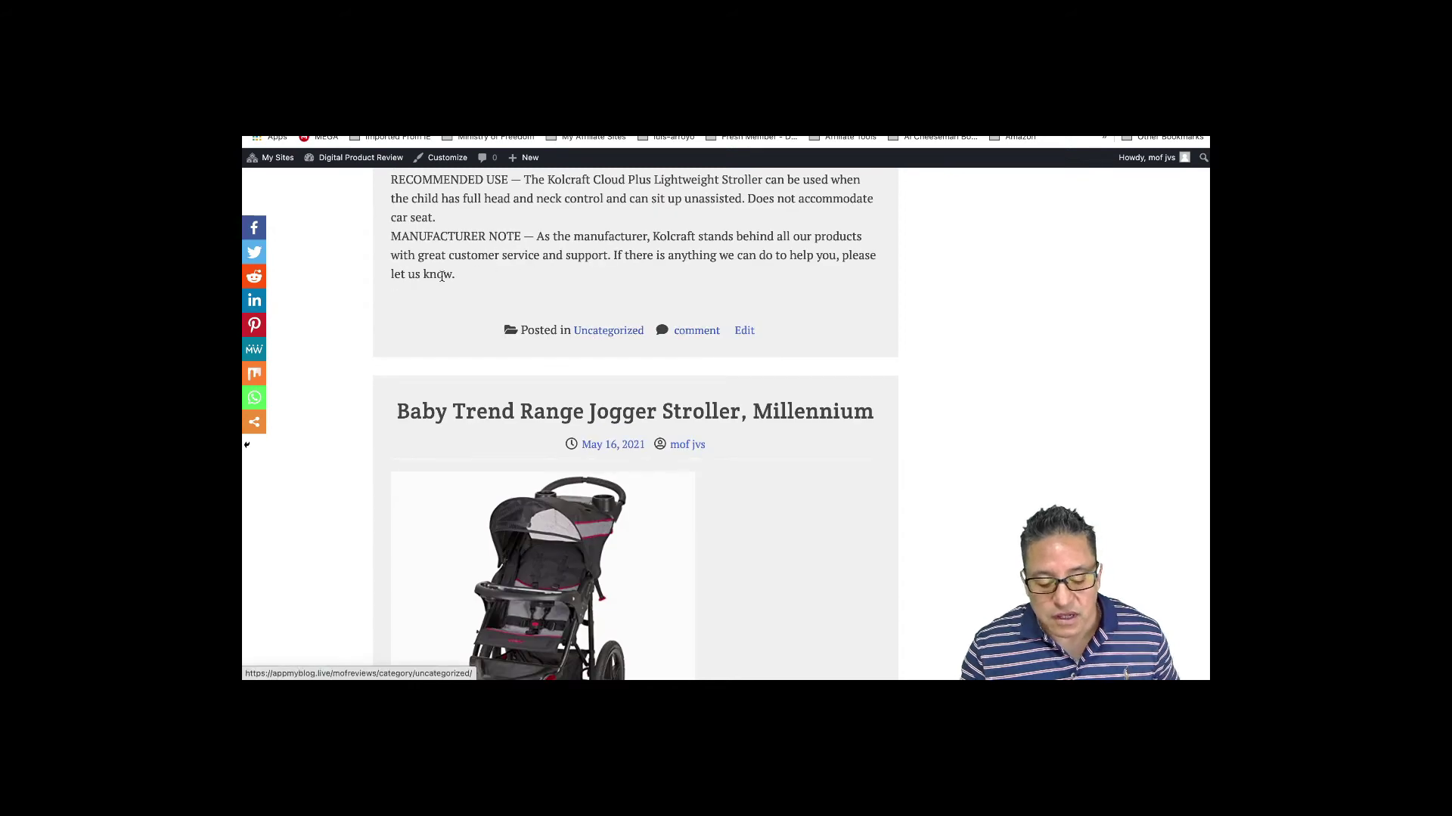
scroll(479, 329, "down", 2)
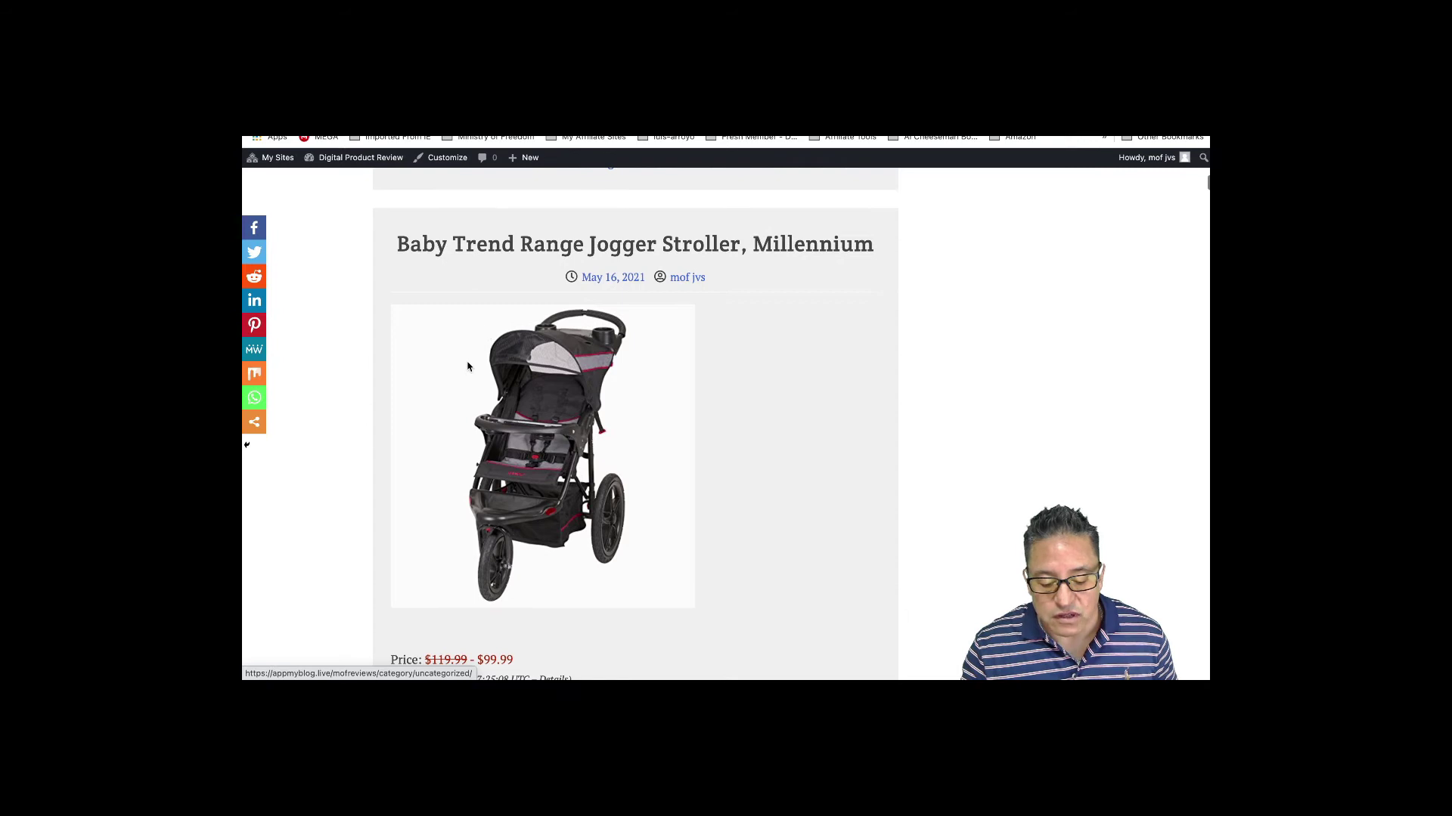
scroll(559, 393, "down", 2)
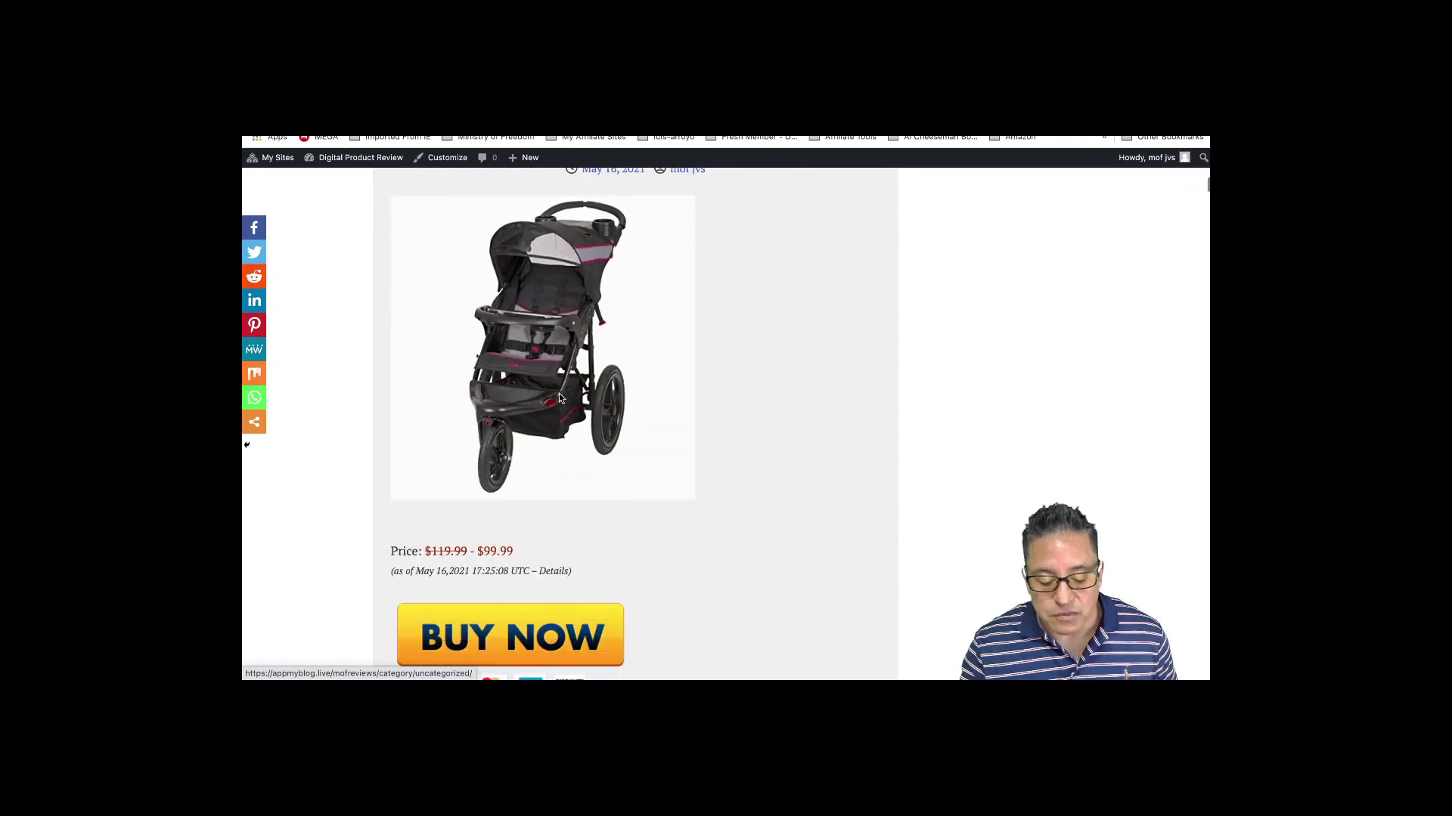
scroll(560, 399, "down", 8)
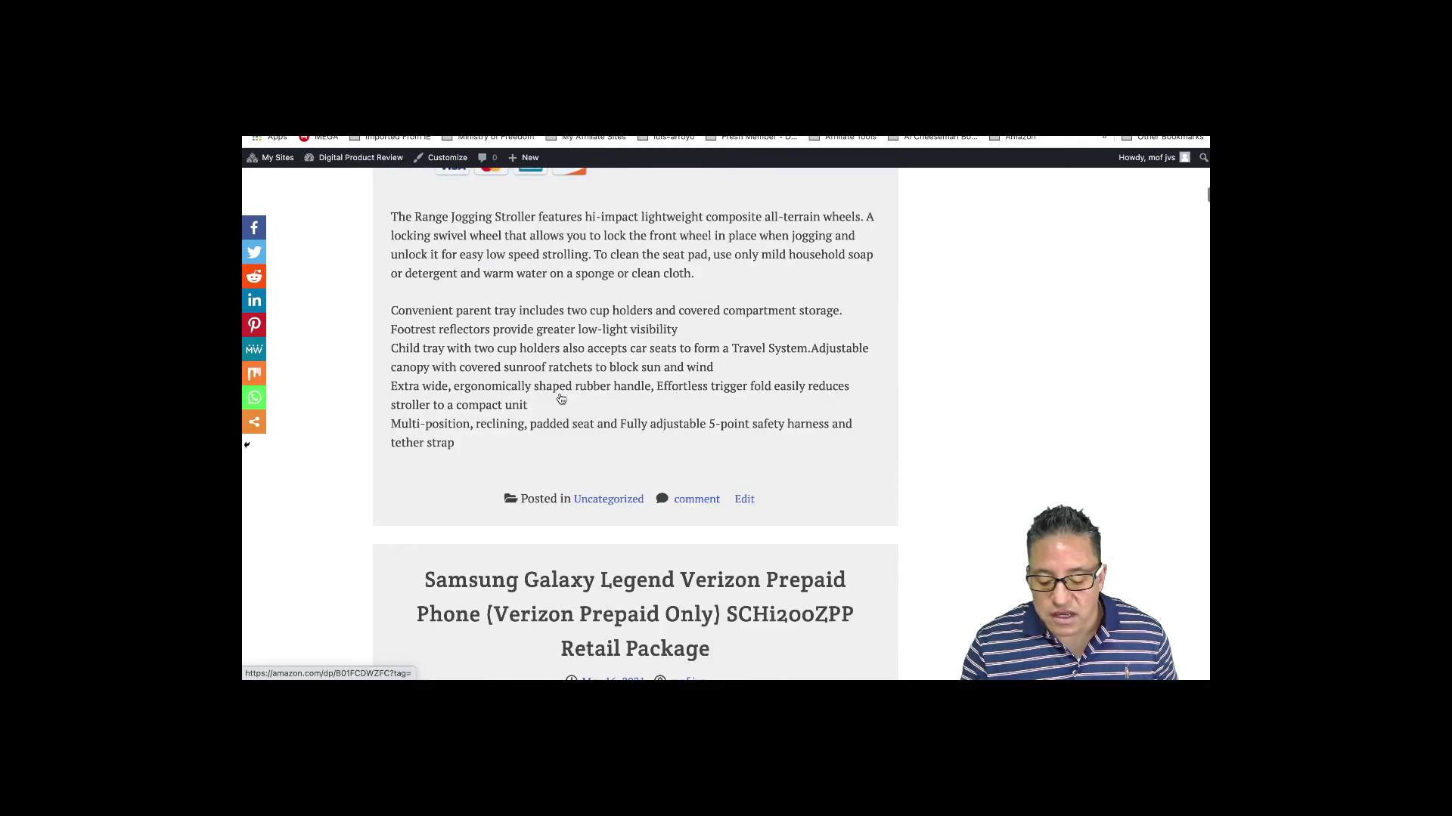
scroll(560, 399, "down", 2)
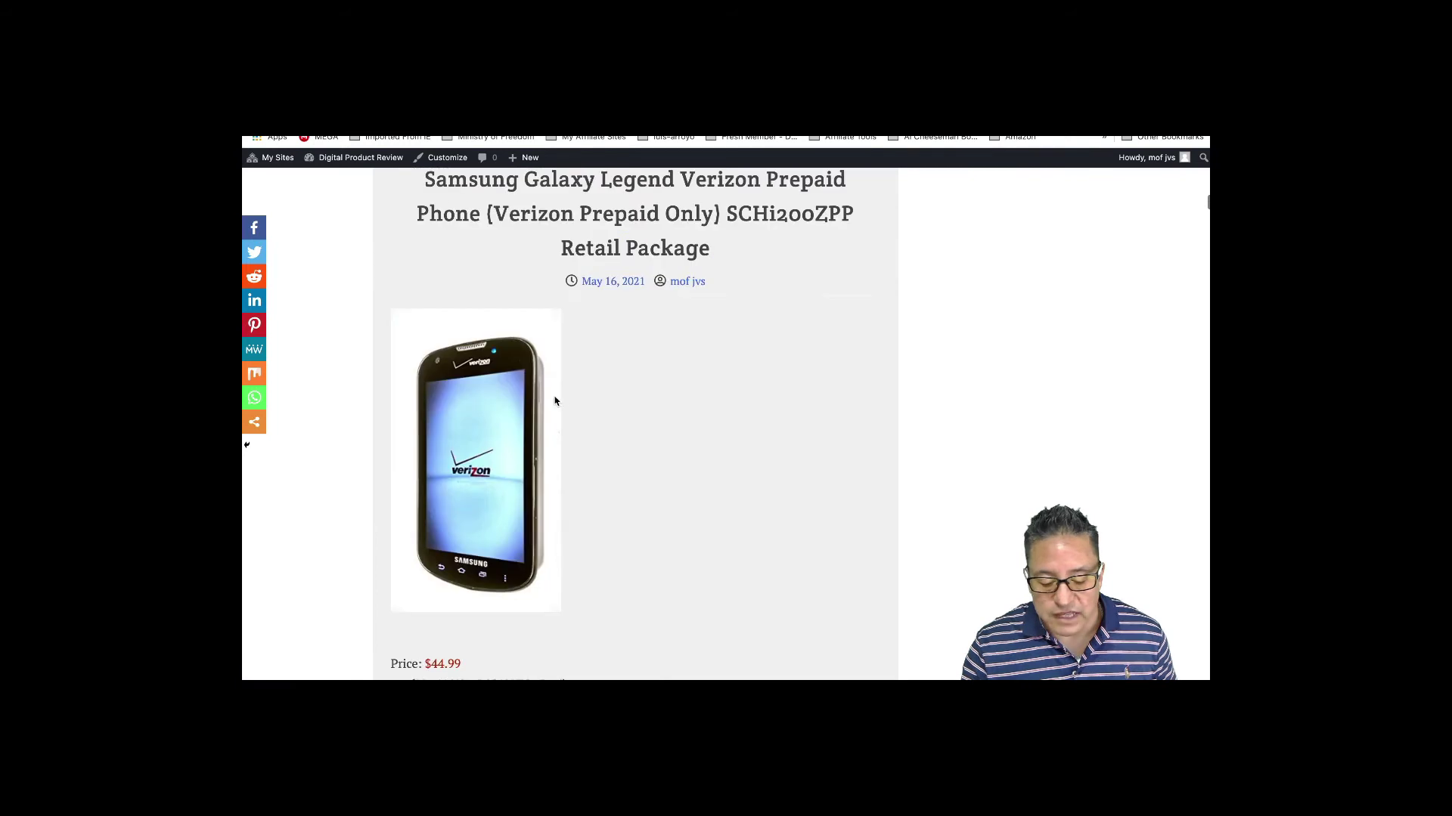
scroll(555, 400, "down", 6)
scroll(555, 397, "down", 7)
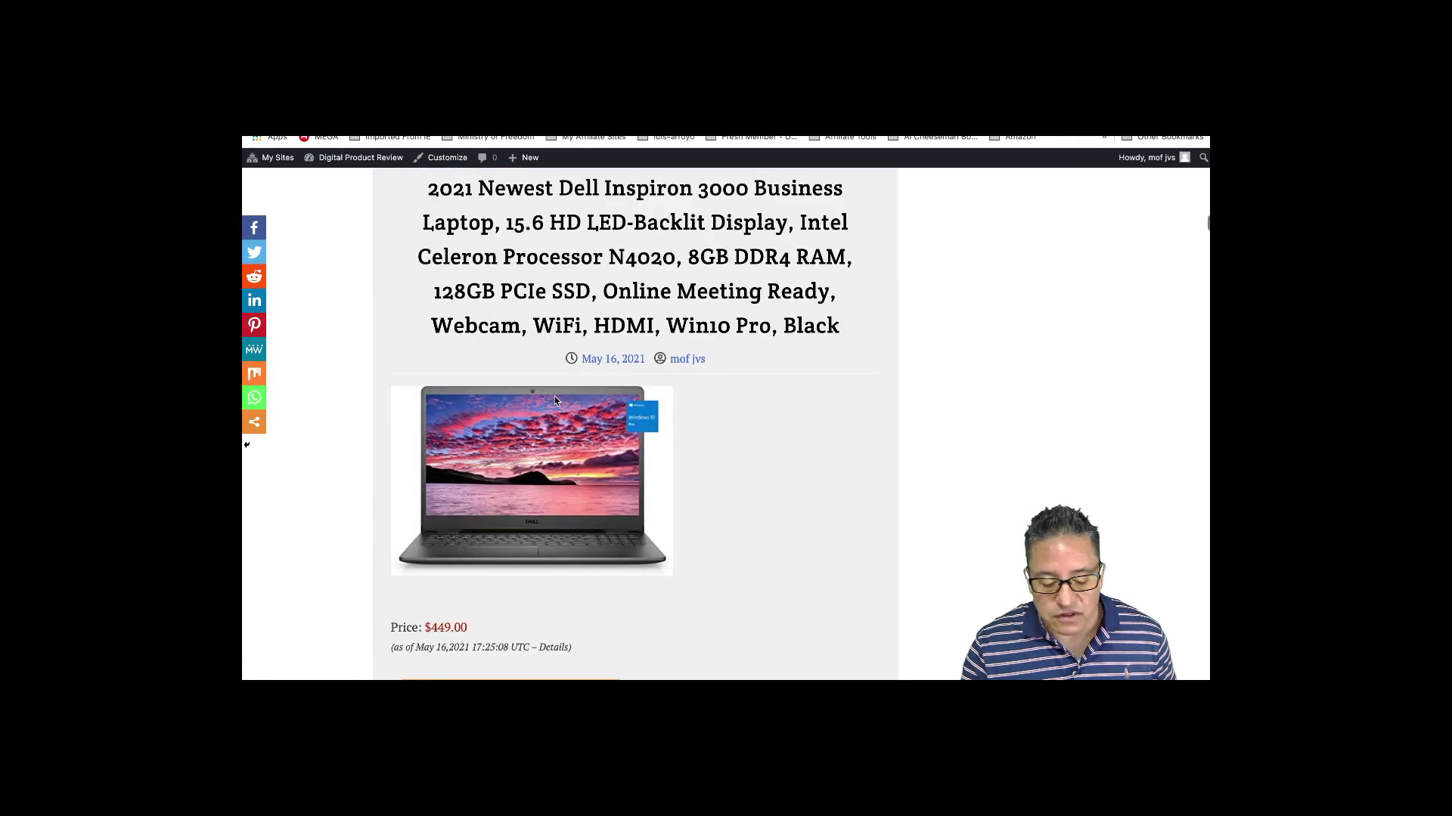
scroll(555, 400, "down", 1)
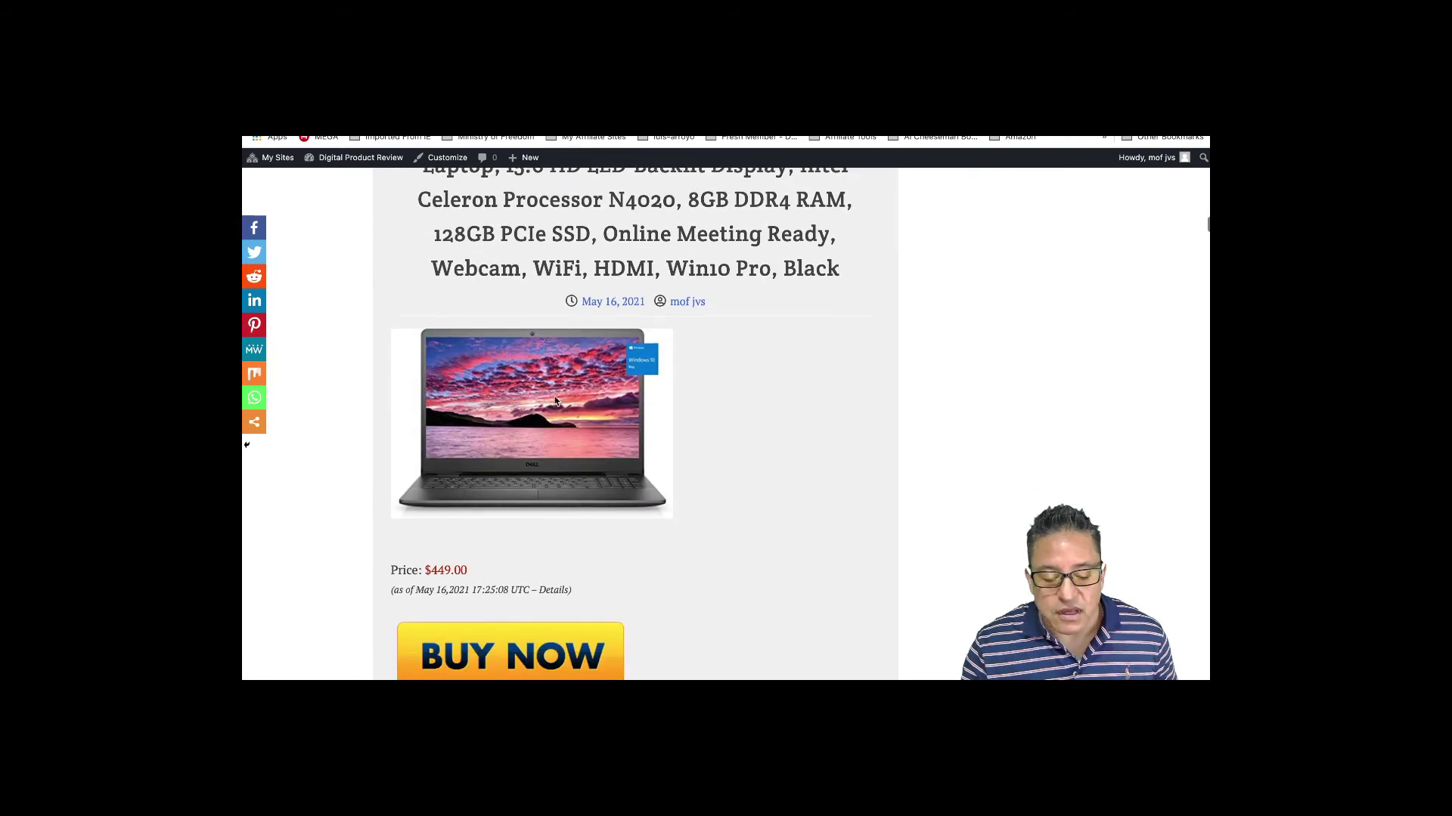
scroll(555, 401, "up", 15)
scroll(555, 401, "down", 2)
scroll(555, 401, "down", 2)
scroll(555, 401, "down", 10)
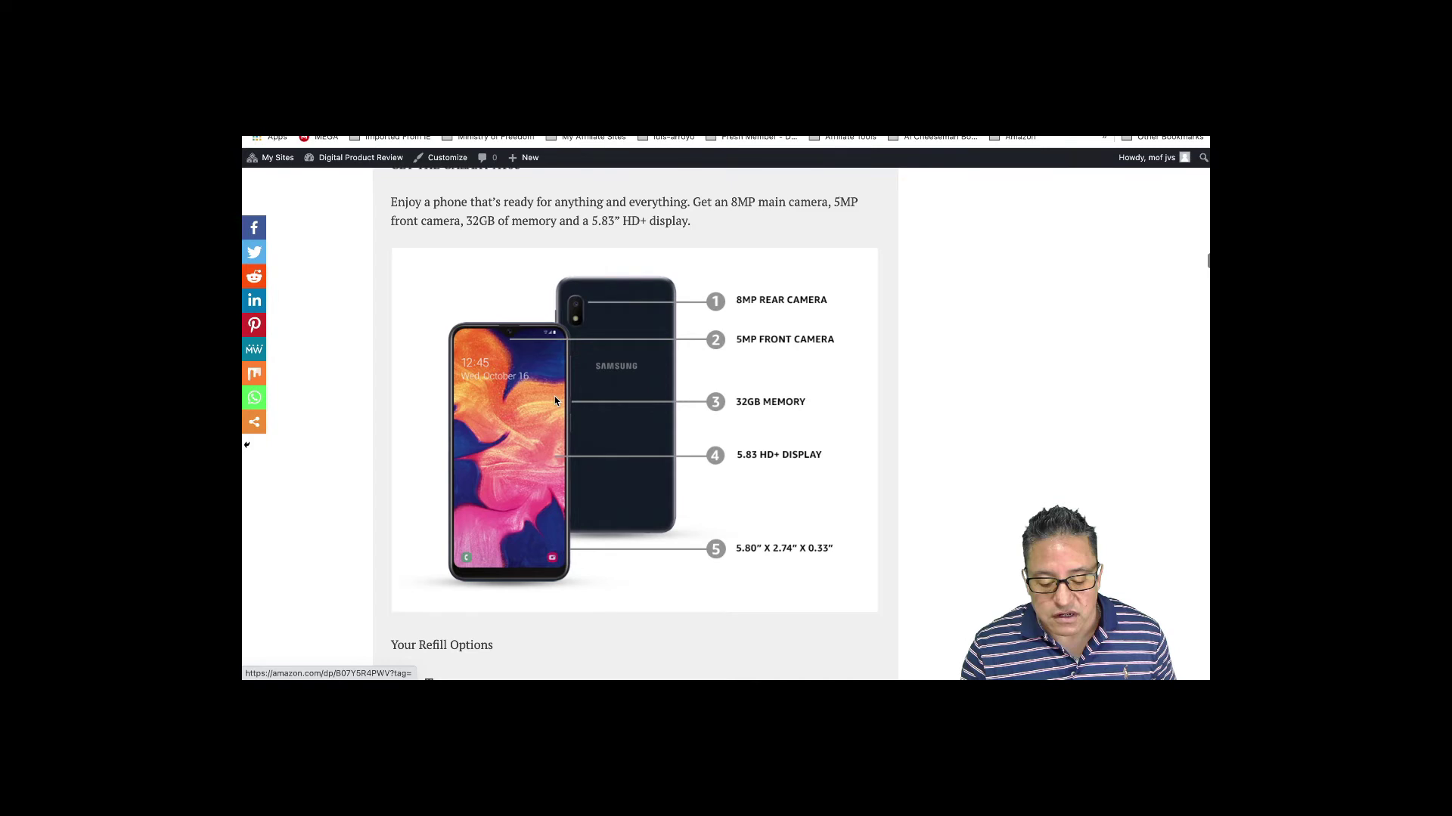
scroll(555, 401, "down", 20)
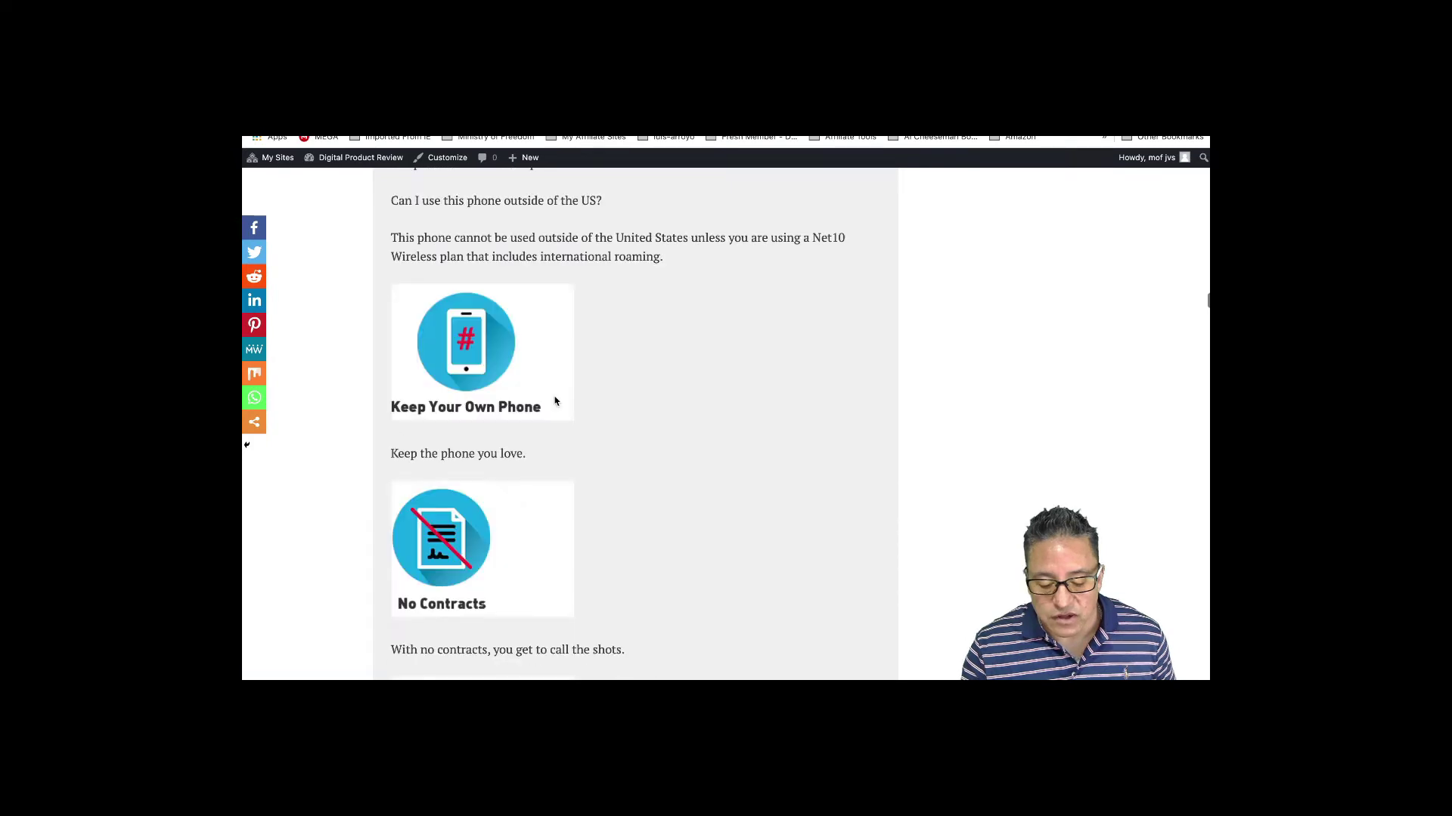
scroll(555, 400, "down", 10)
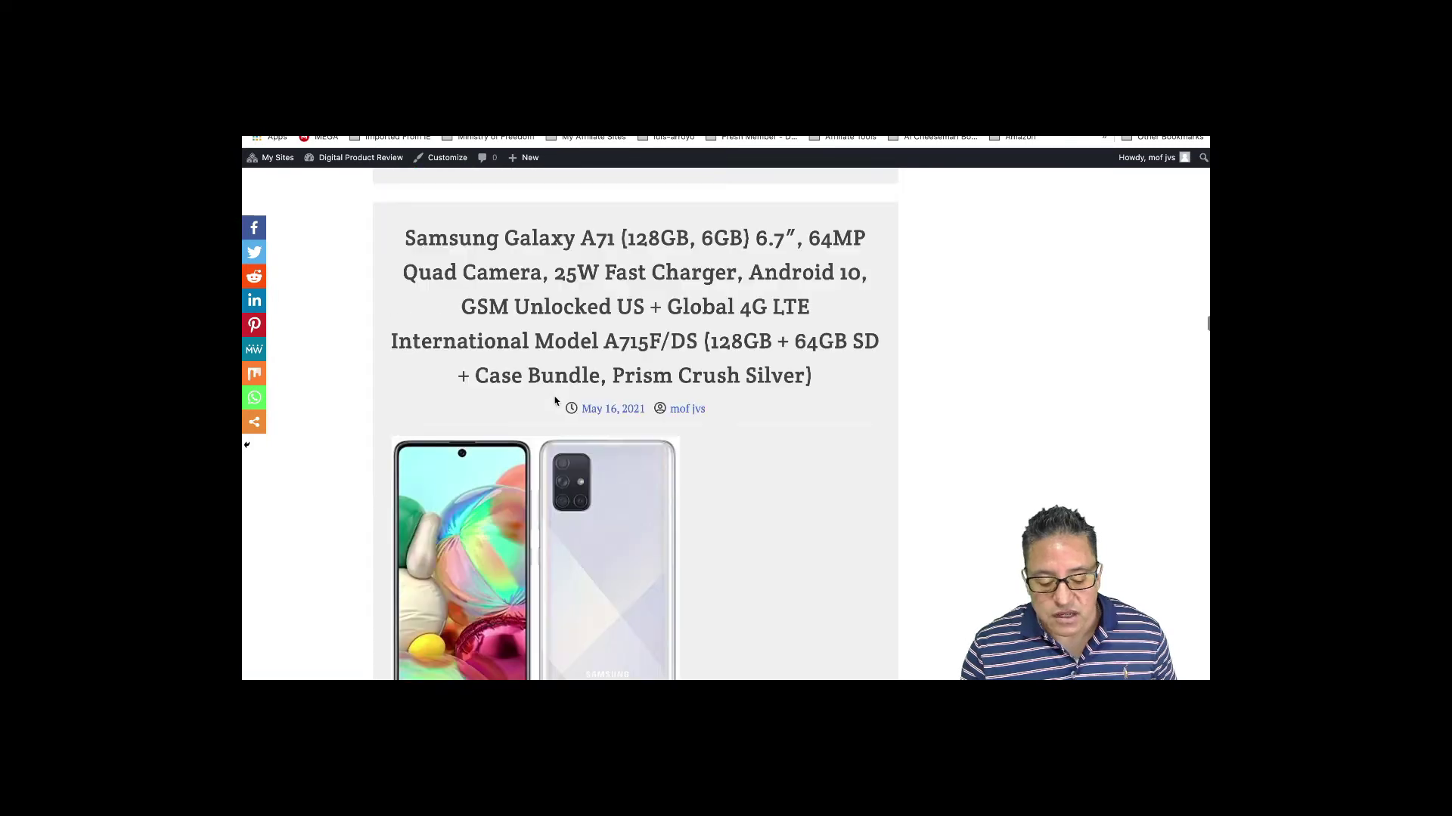
scroll(555, 400, "down", 8)
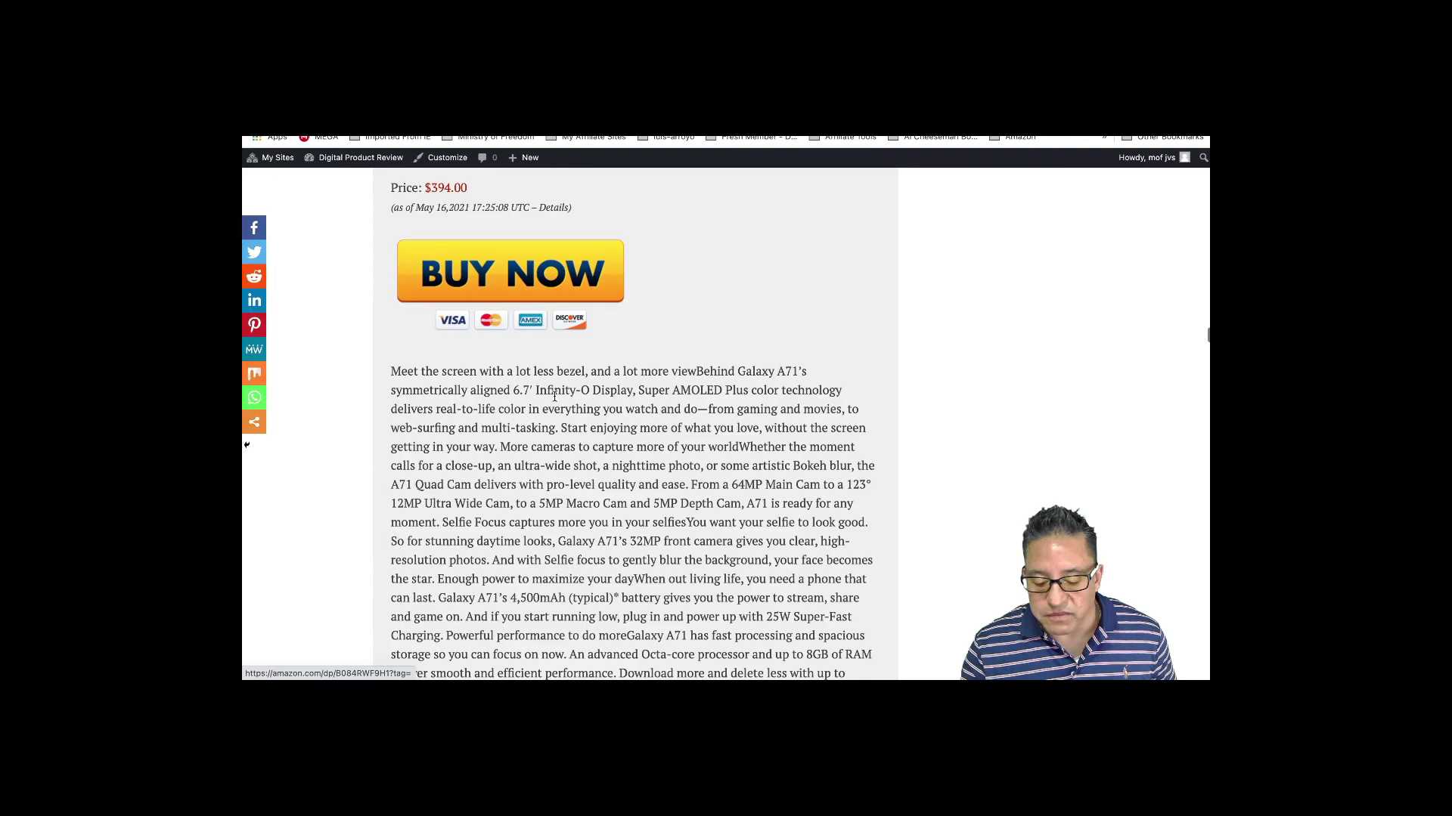
scroll(555, 396, "down", 15)
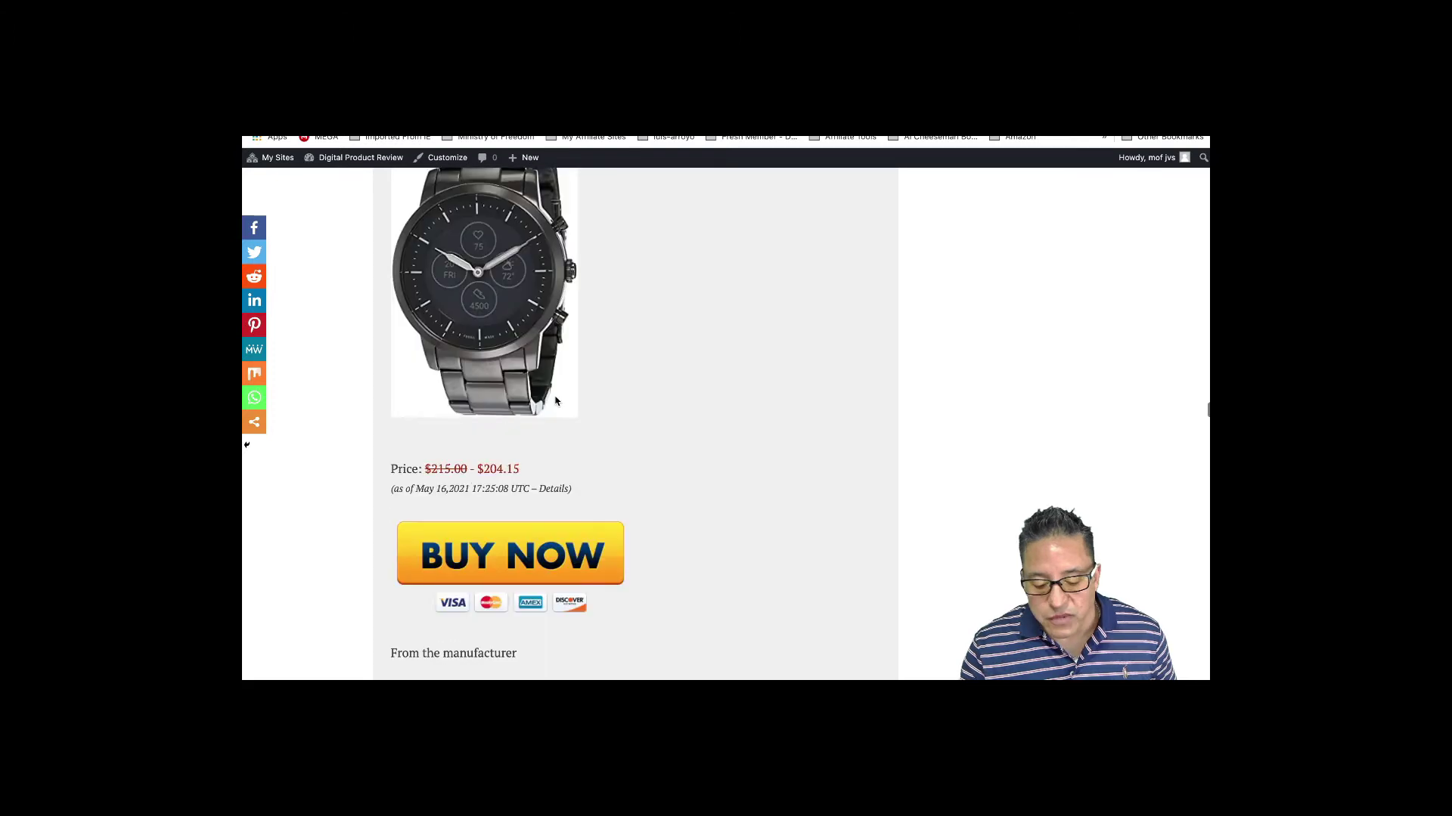
scroll(555, 401, "down", 10)
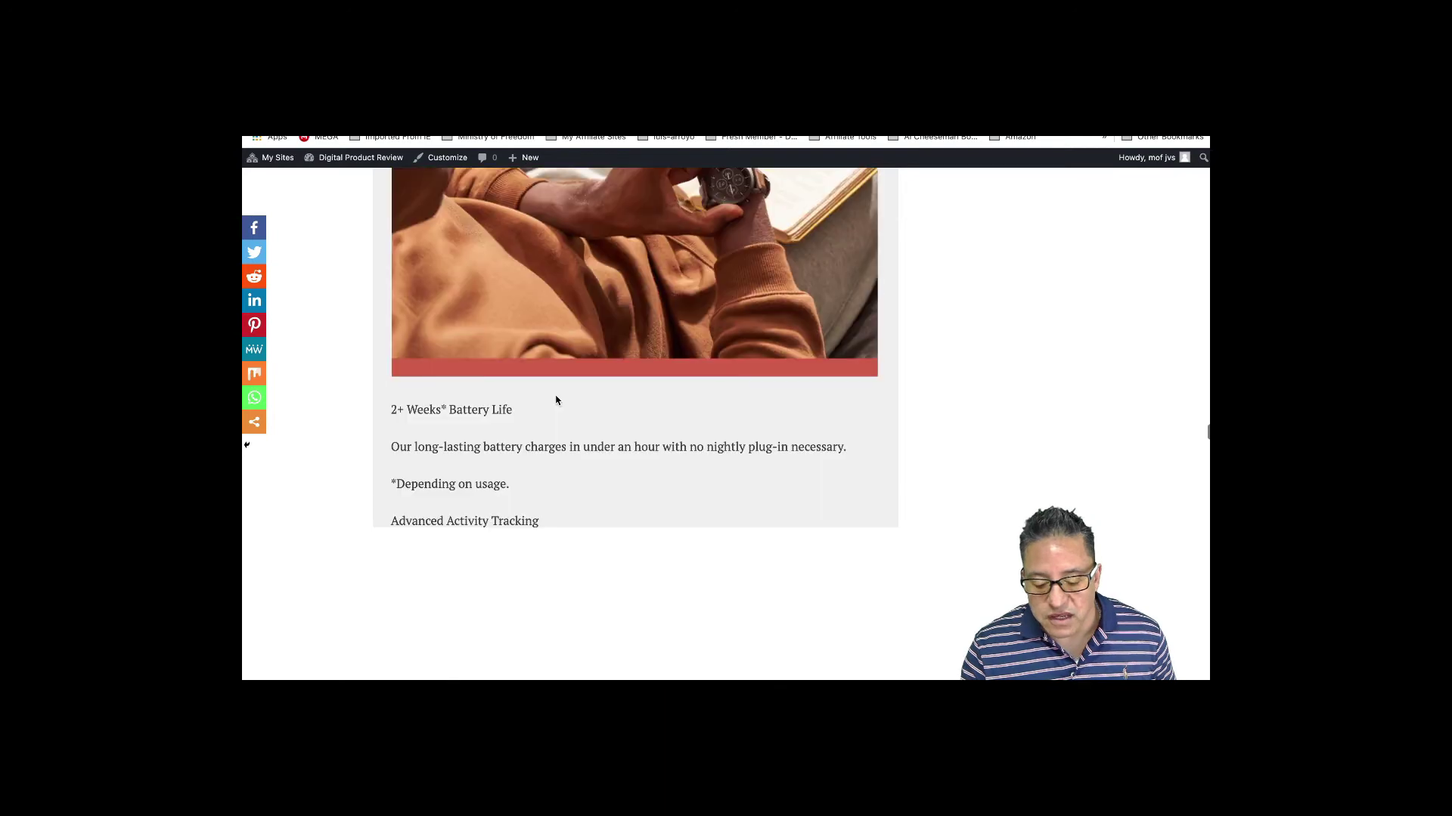
scroll(559, 408, "down", 10)
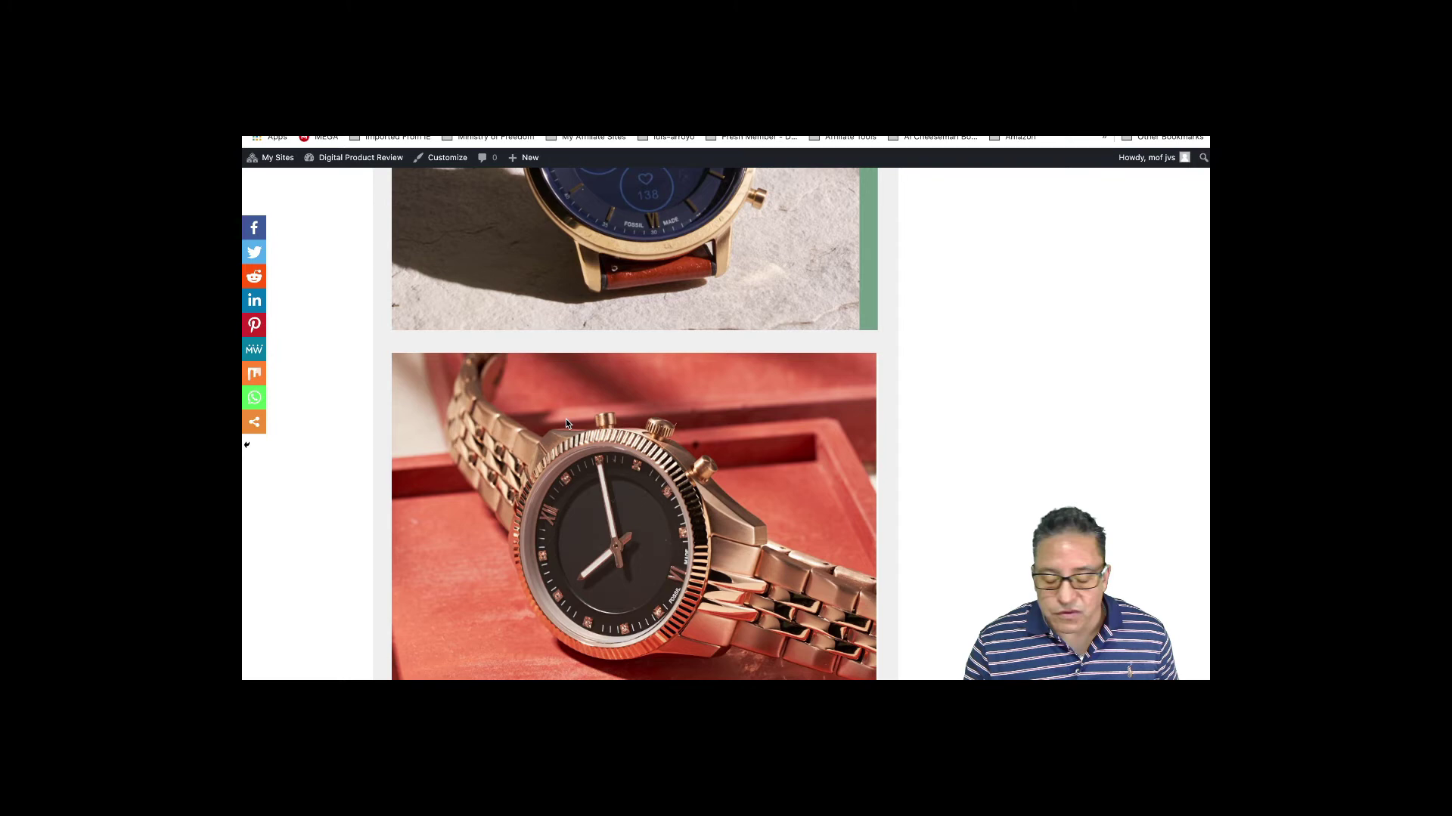
scroll(567, 422, "down", 10)
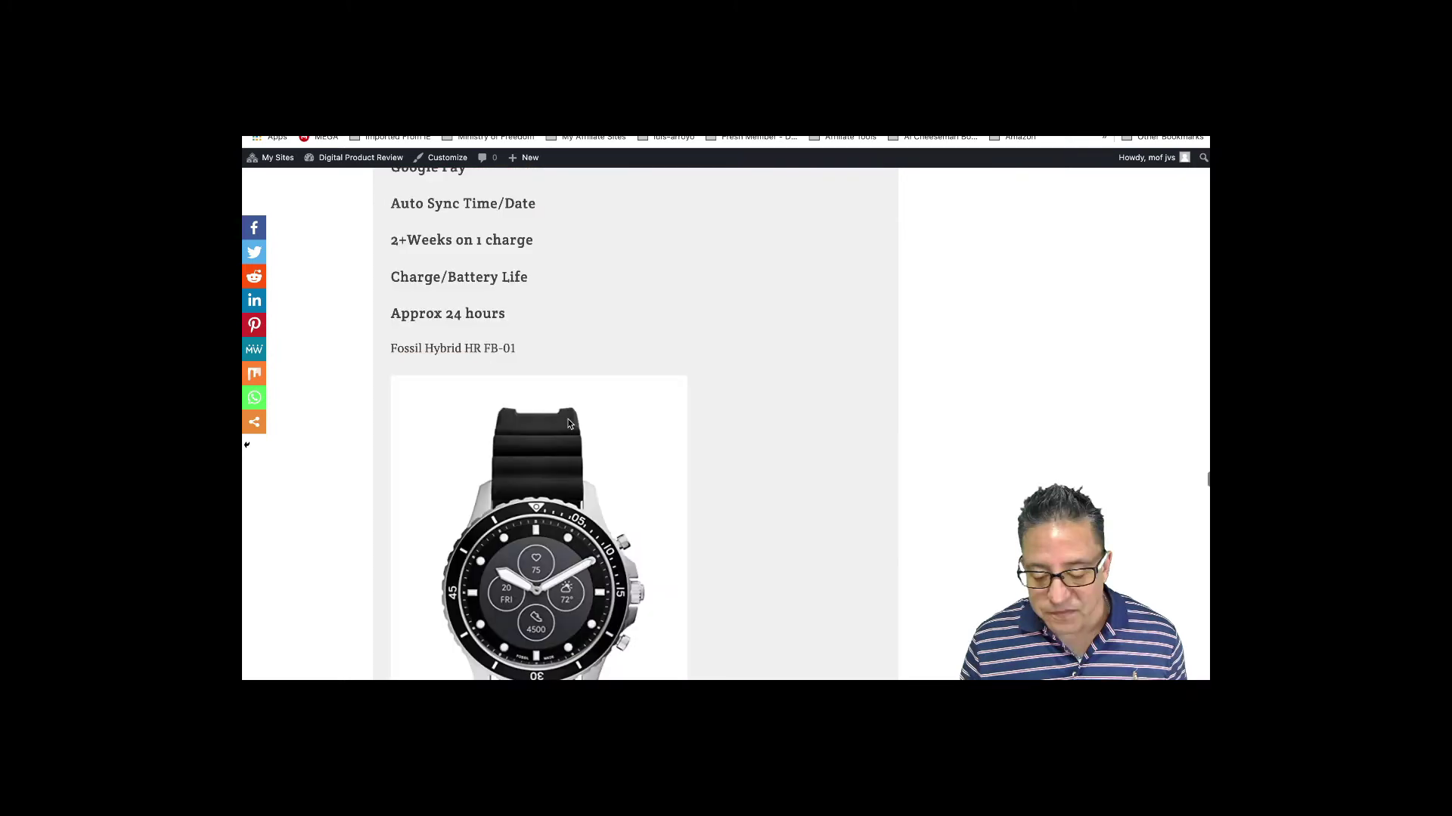
scroll(568, 423, "down", 10)
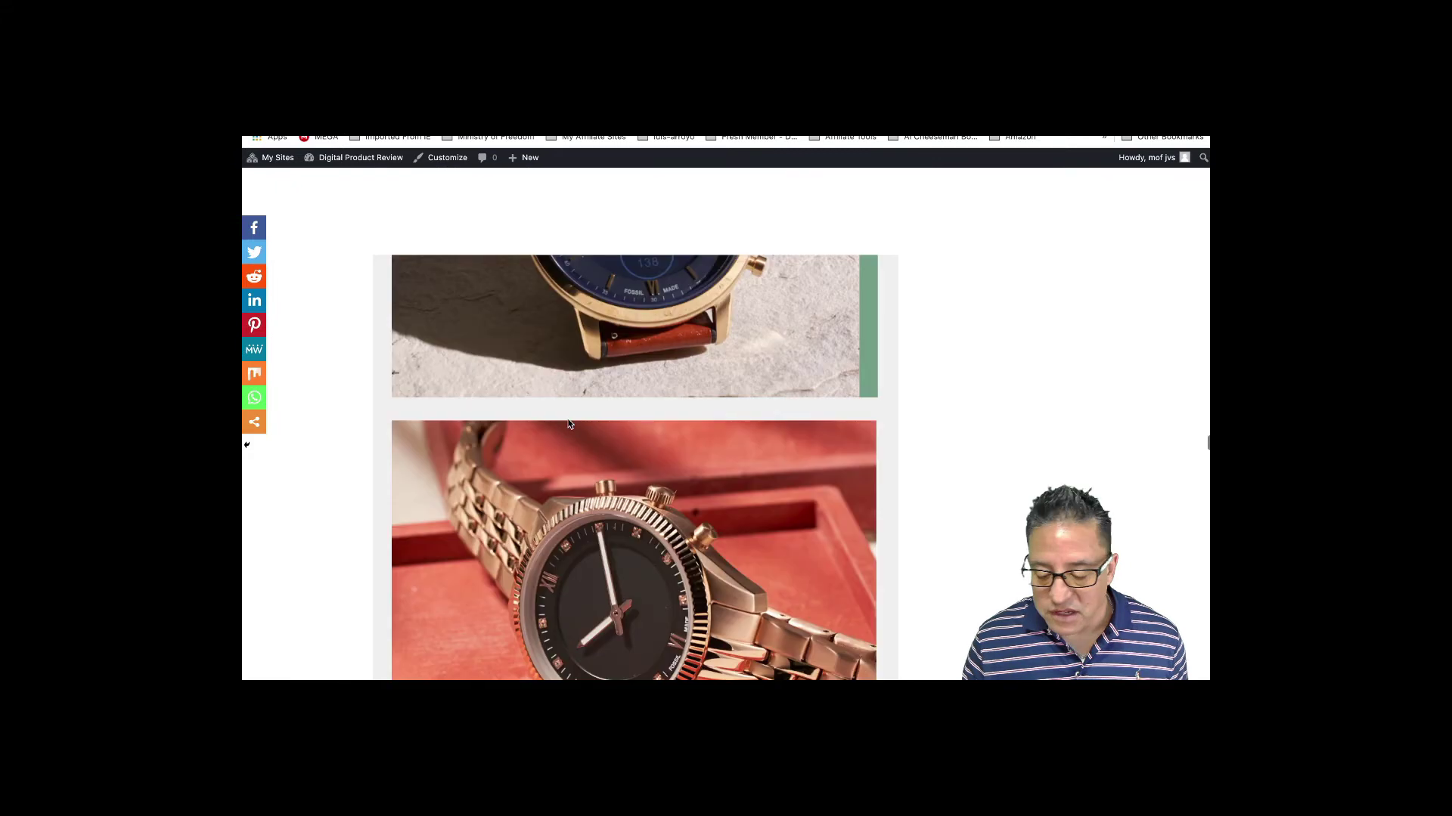
scroll(569, 424, "down", 10)
scroll(569, 424, "down", 10)
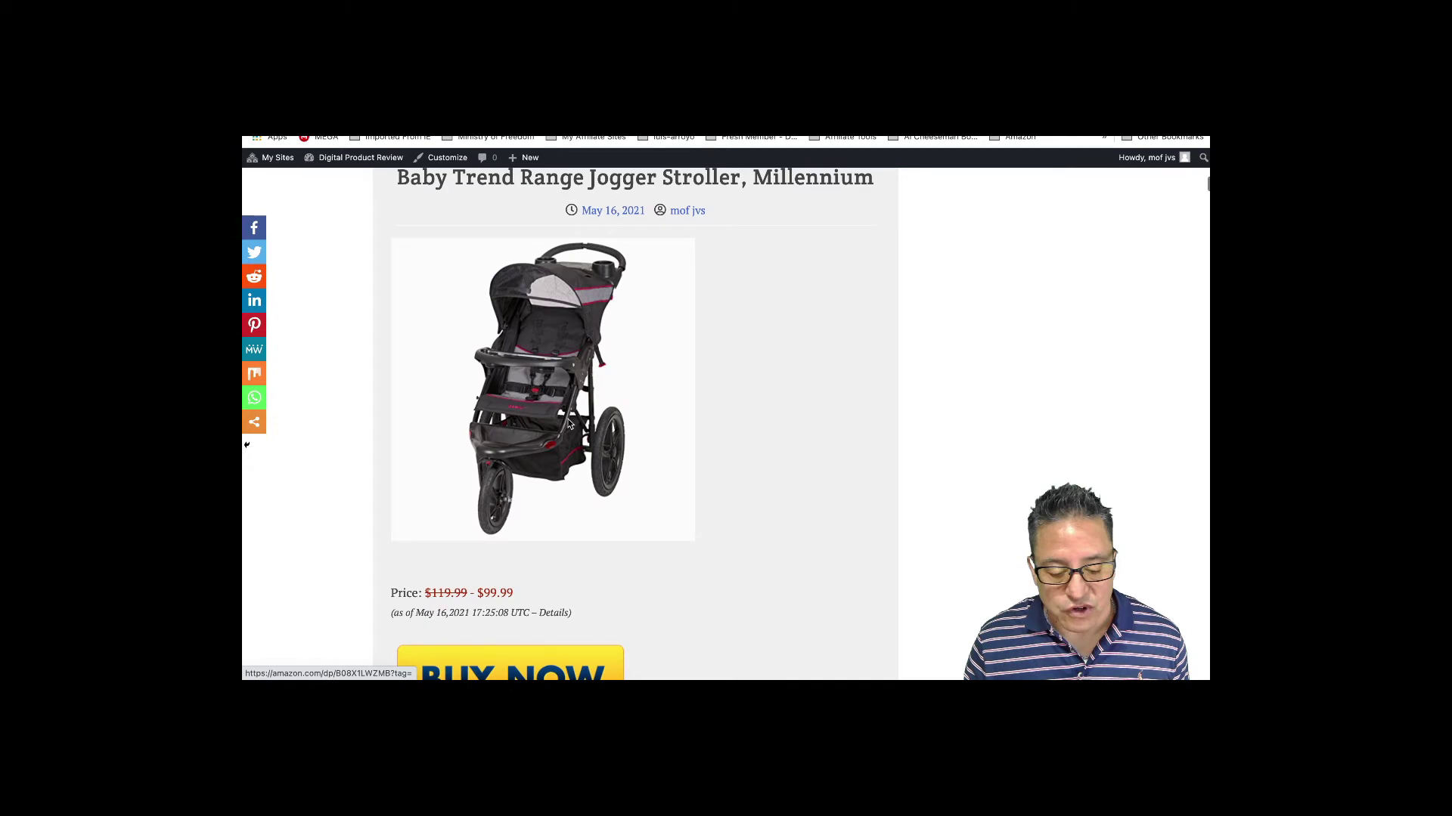
Reload the blog so the Kolcraft stroller post appears first, and scroll over it.
key("super+r")
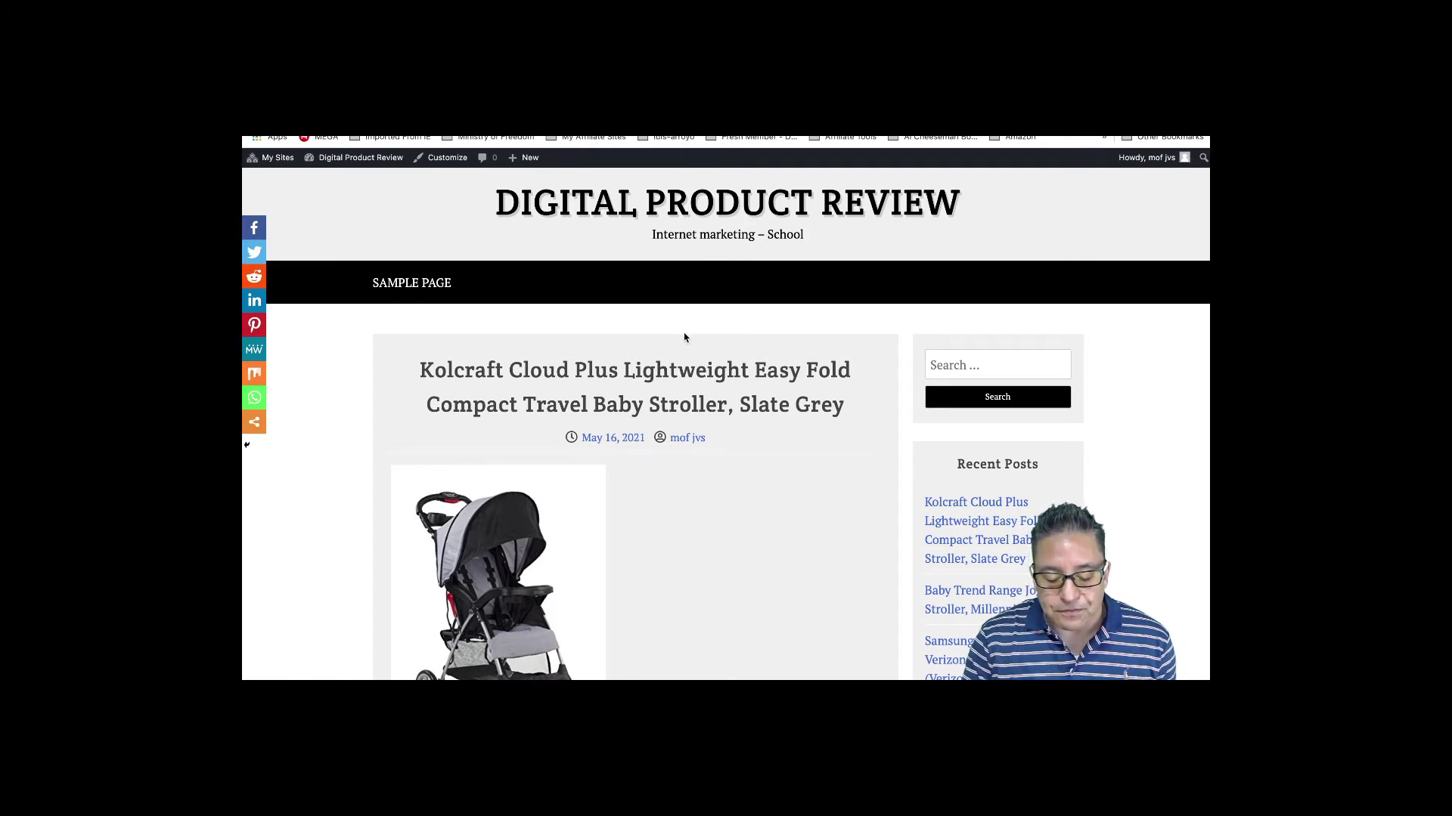
scroll(684, 337, "down", 5)
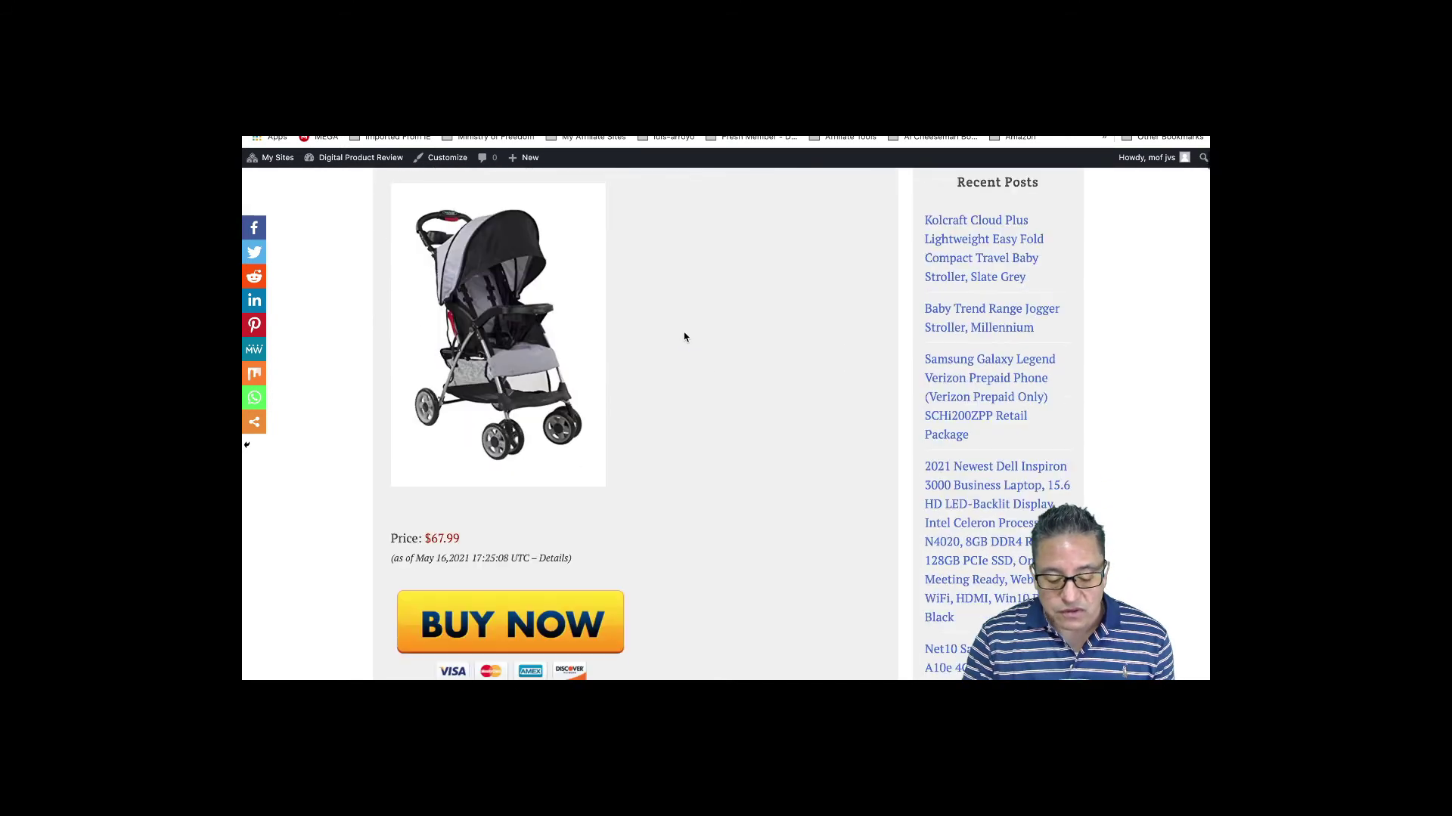
scroll(684, 337, "up", 5)
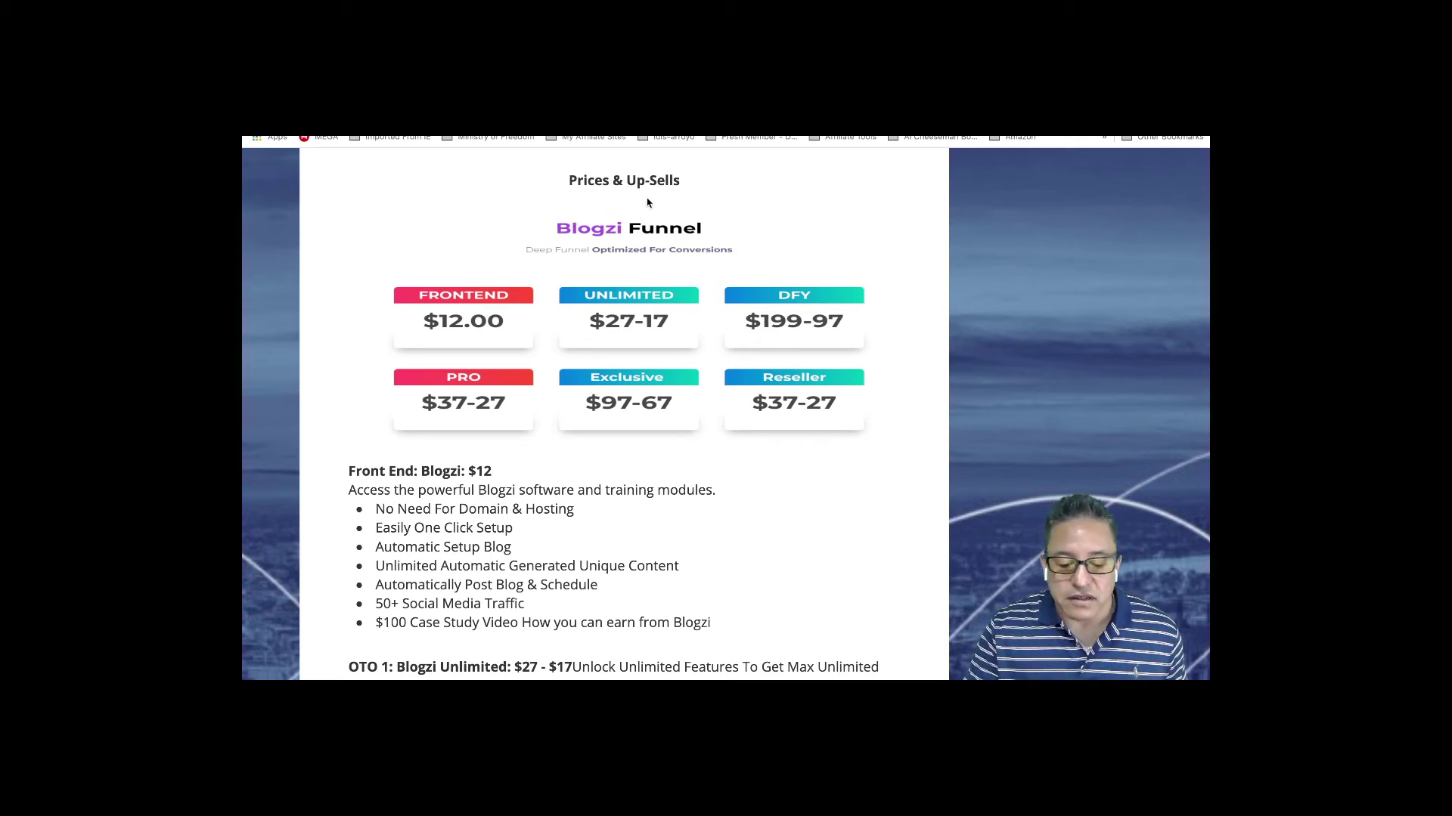
Scroll past the Blogzi Funnel price boxes to the Front End and OTO 1 Unlimited feature lists.
scroll(459, 272, "down", 1)
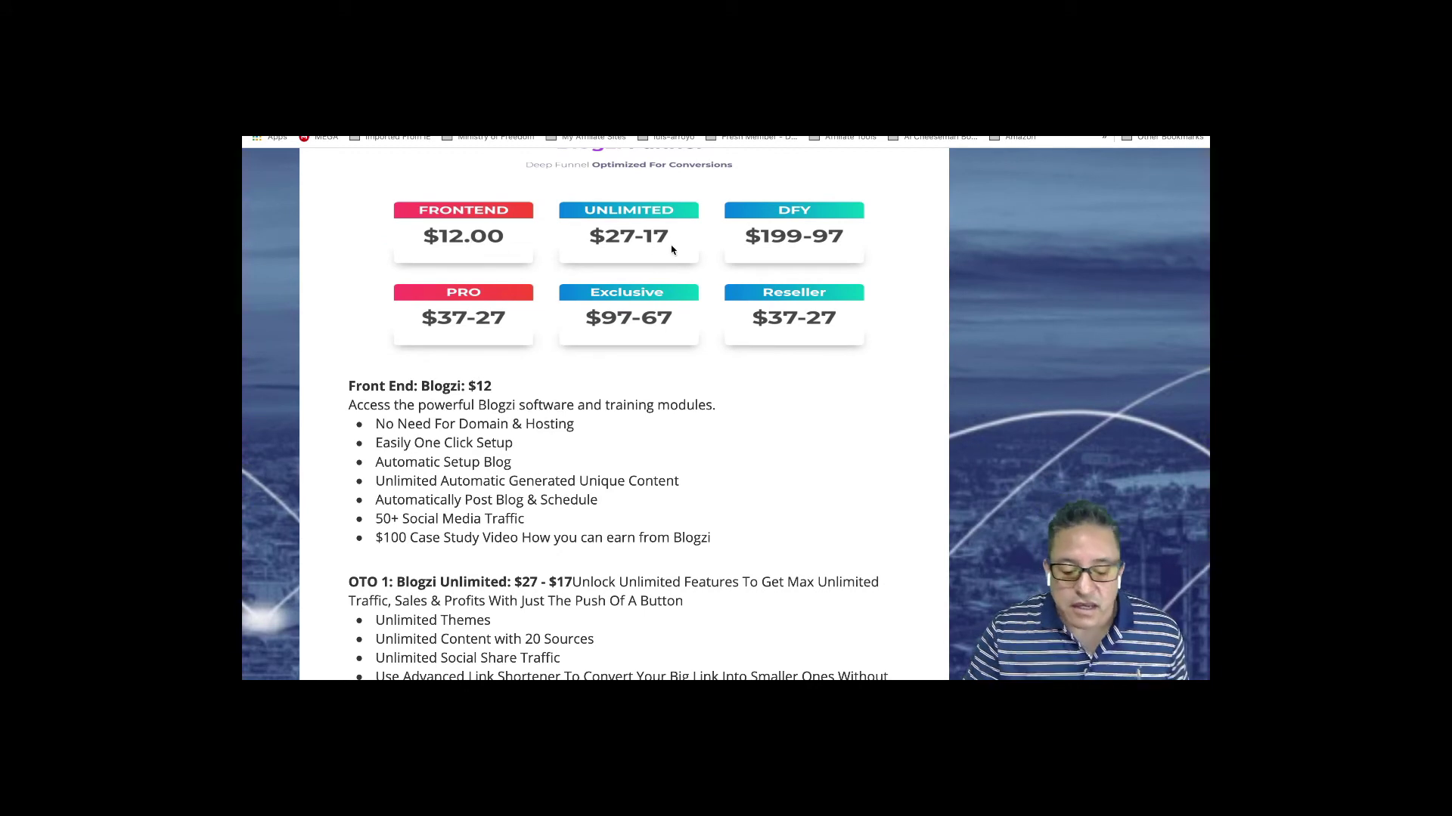
scroll(477, 320, "down", 2)
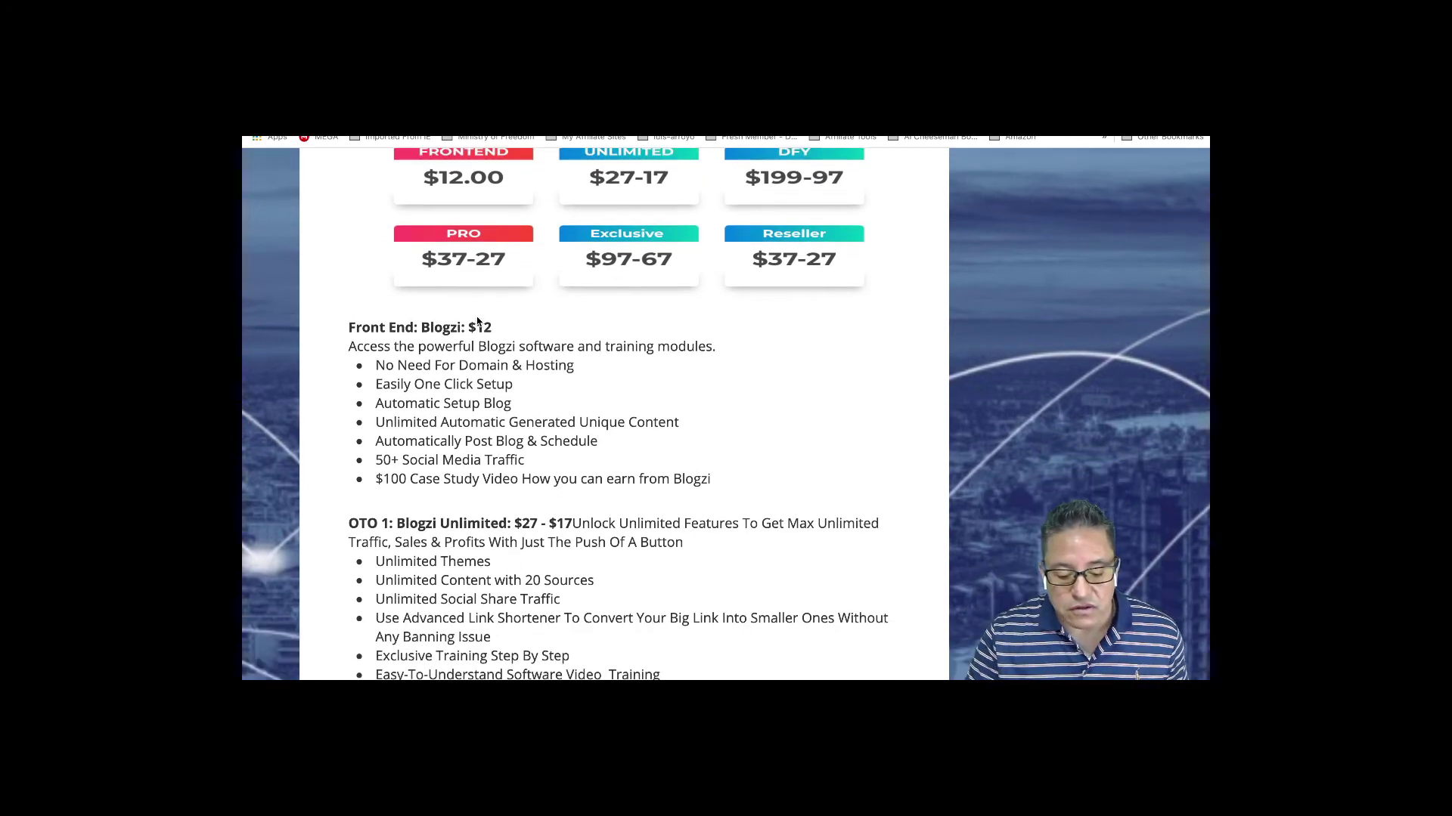
scroll(477, 320, "down", 1)
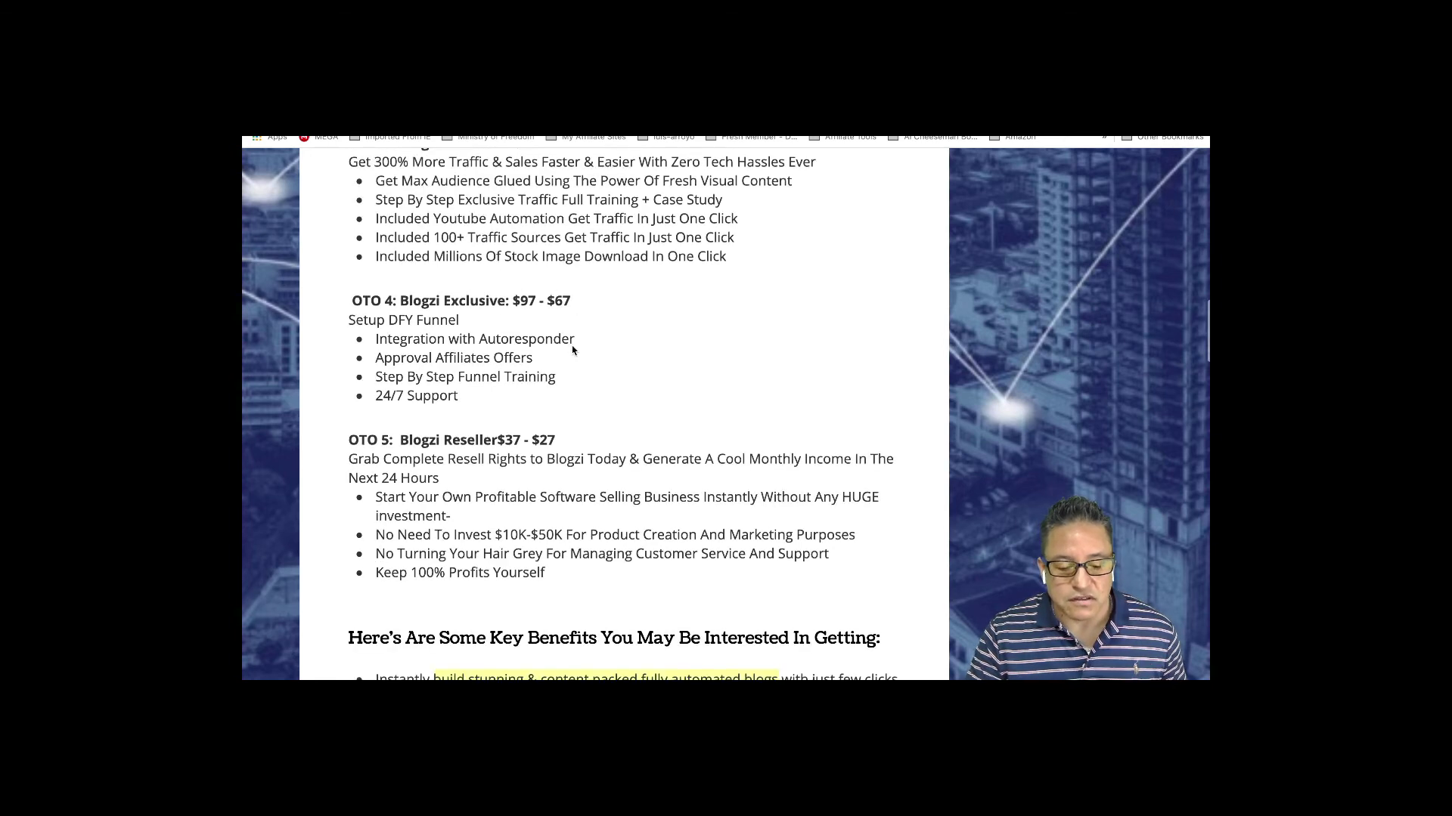
scroll(573, 350, "down", 1)
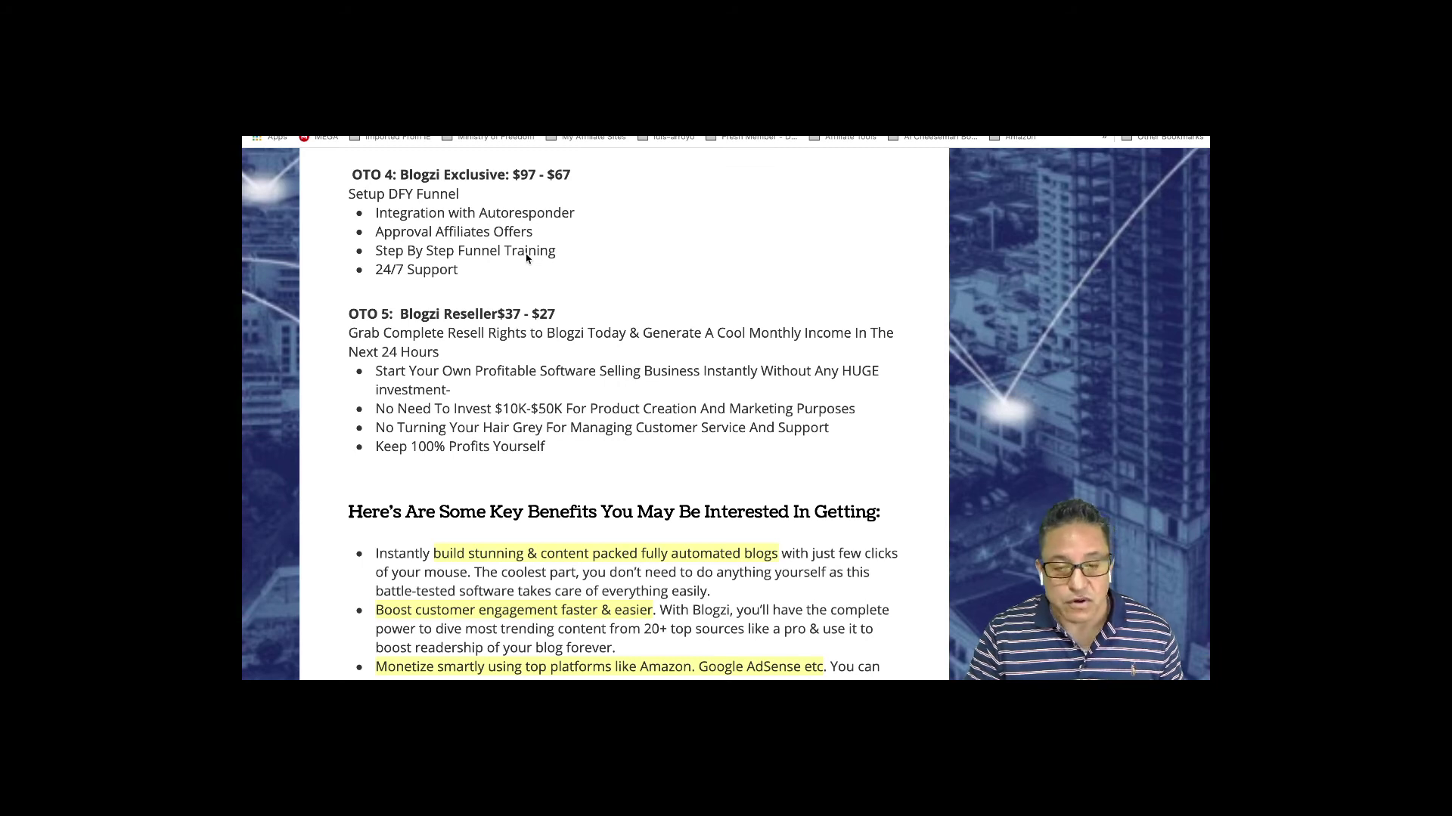
Scroll the bonus page back past the demo video to the Legend Bonus Bundle header and Blogzi logo.
scroll(522, 264, "down", 3)
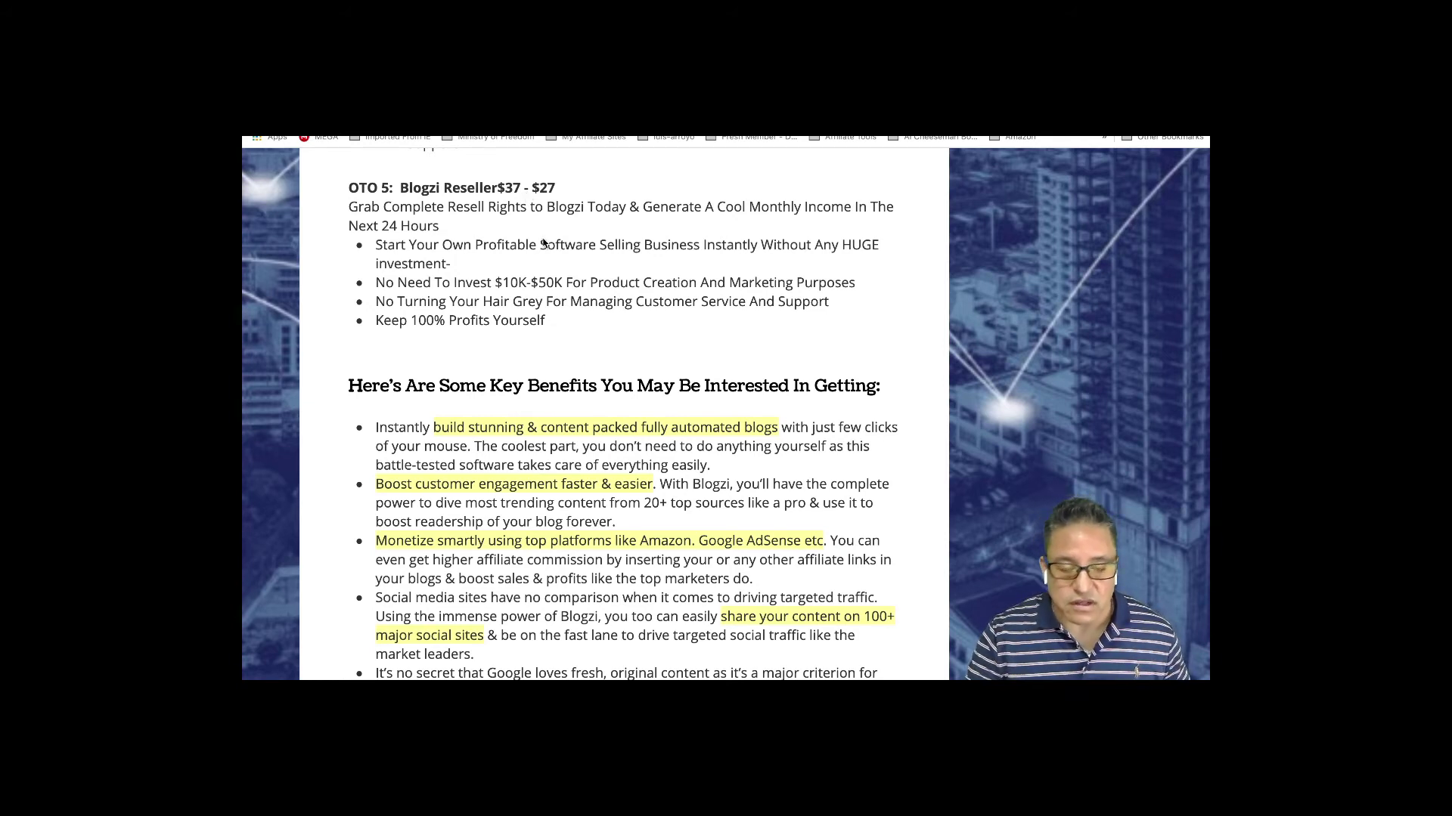
scroll(548, 303, "down", 2)
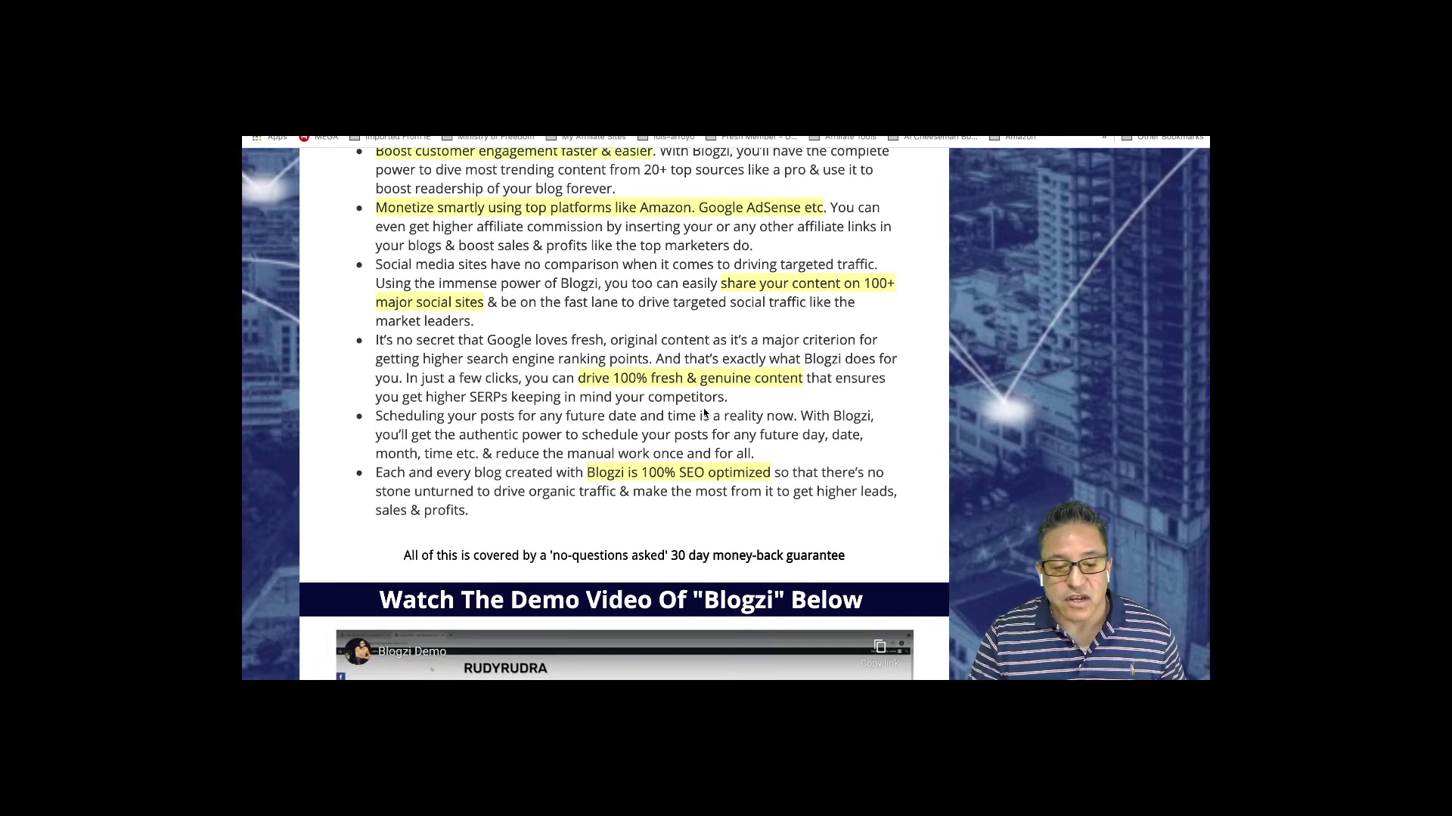
scroll(704, 412, "down", 1)
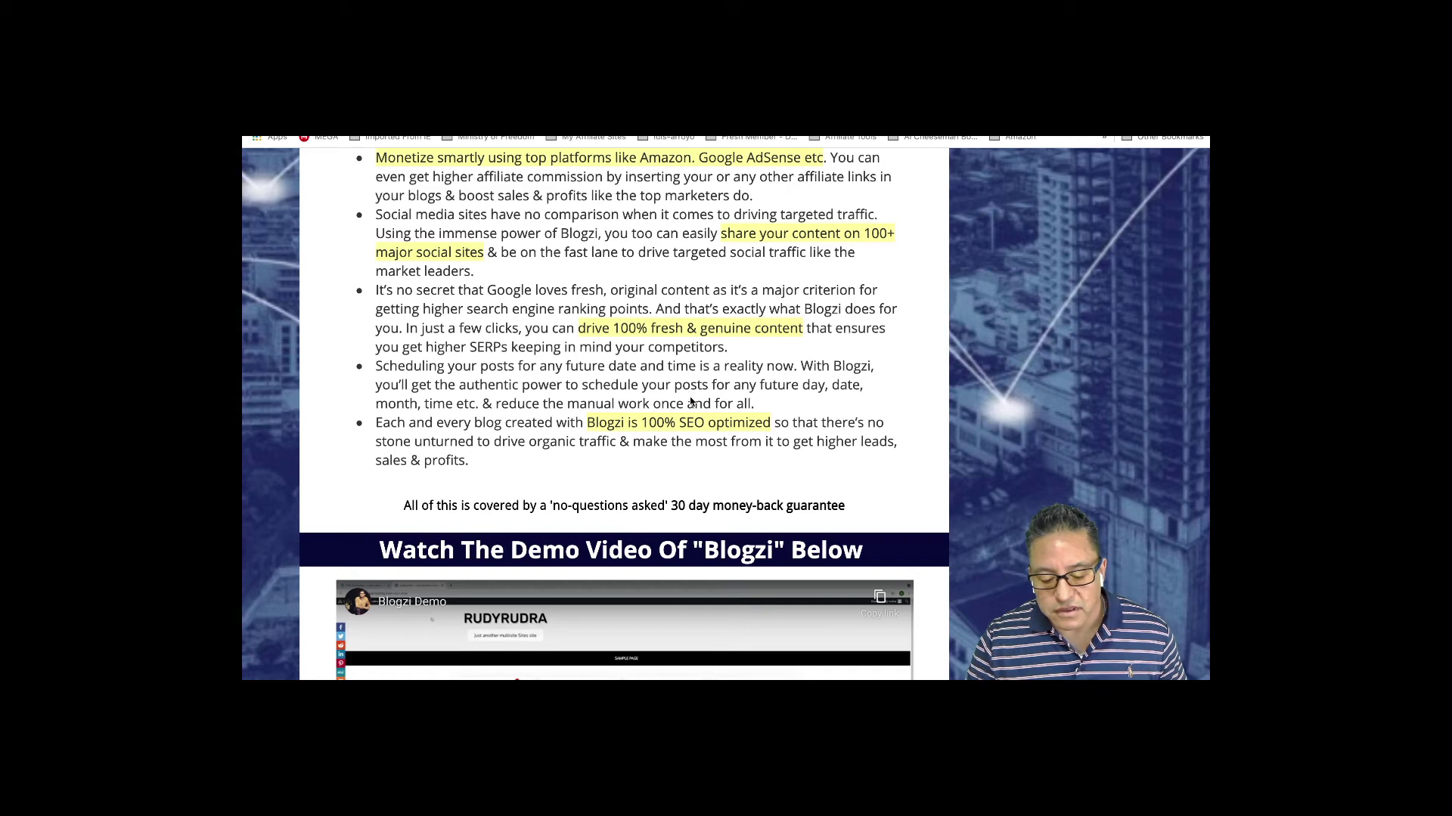
scroll(699, 439, "down", 2)
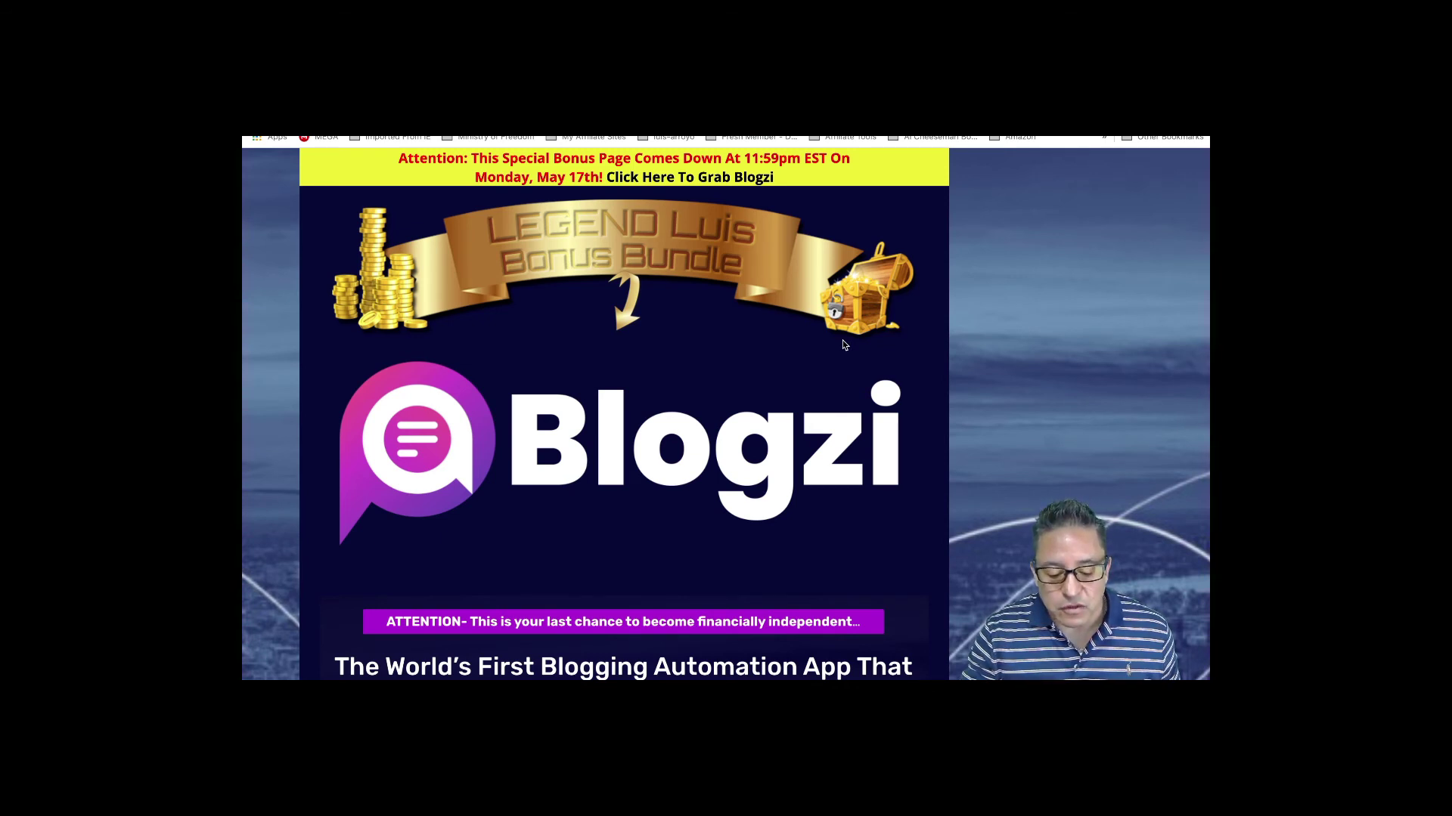
Scroll down past the pricing, OTO upsells and demo video to Bonus #1, the $97 Niche Blueprint tutorial.
scroll(845, 344, "down", 2)
scroll(844, 345, "down", 5)
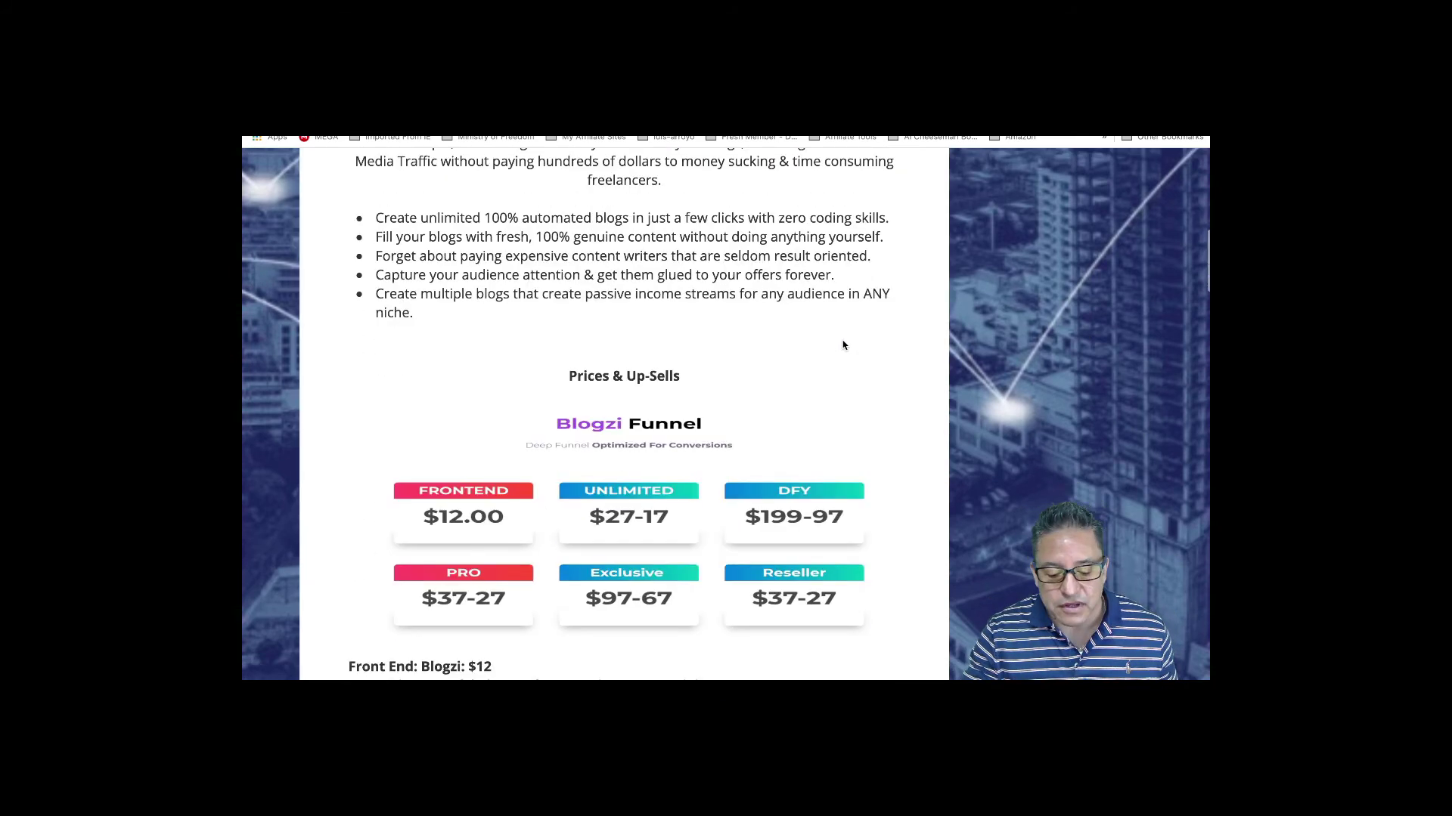
scroll(844, 345, "down", 2)
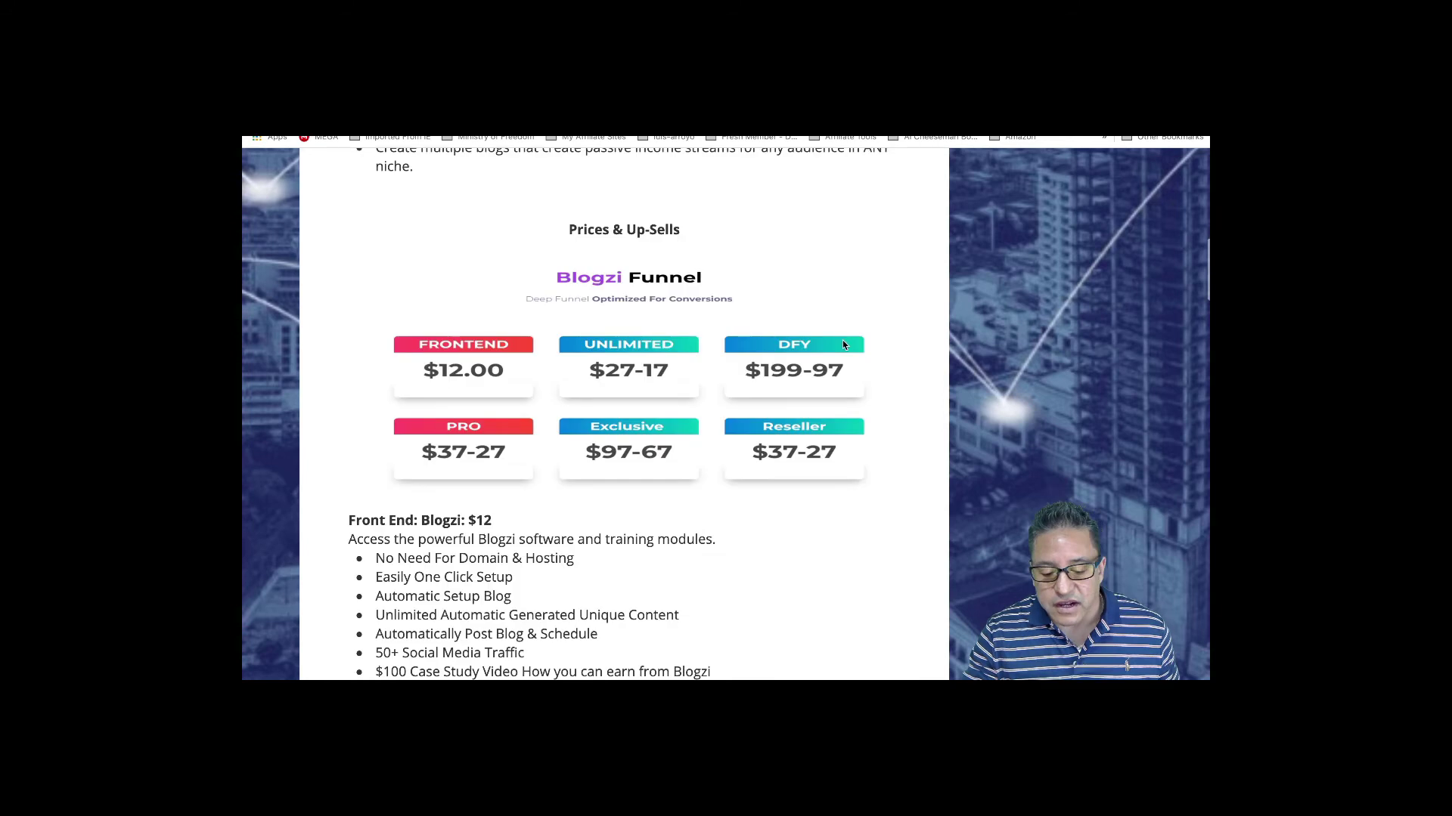
scroll(845, 345, "down", 4)
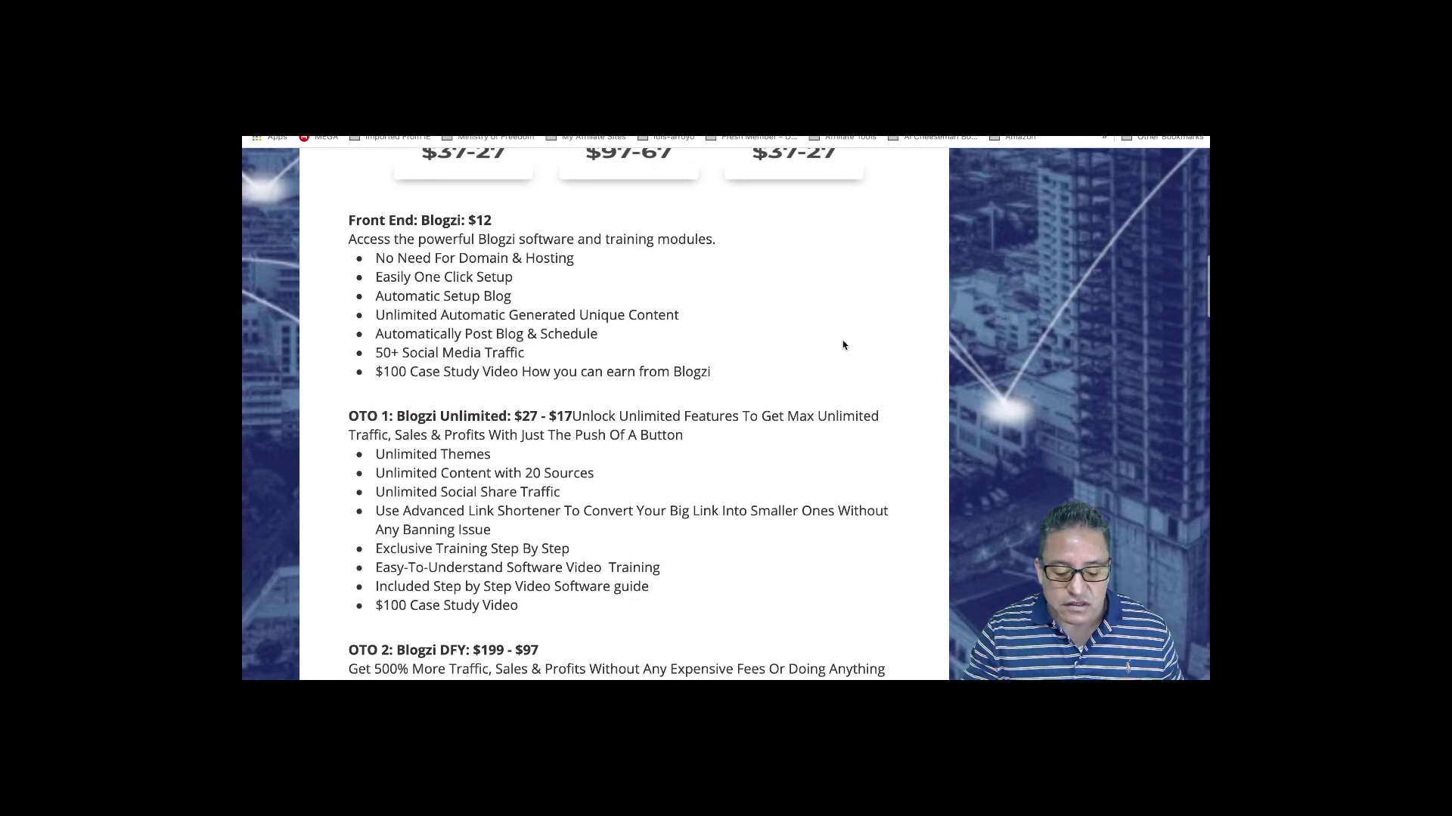
scroll(844, 344, "down", 3)
scroll(845, 345, "down", 3)
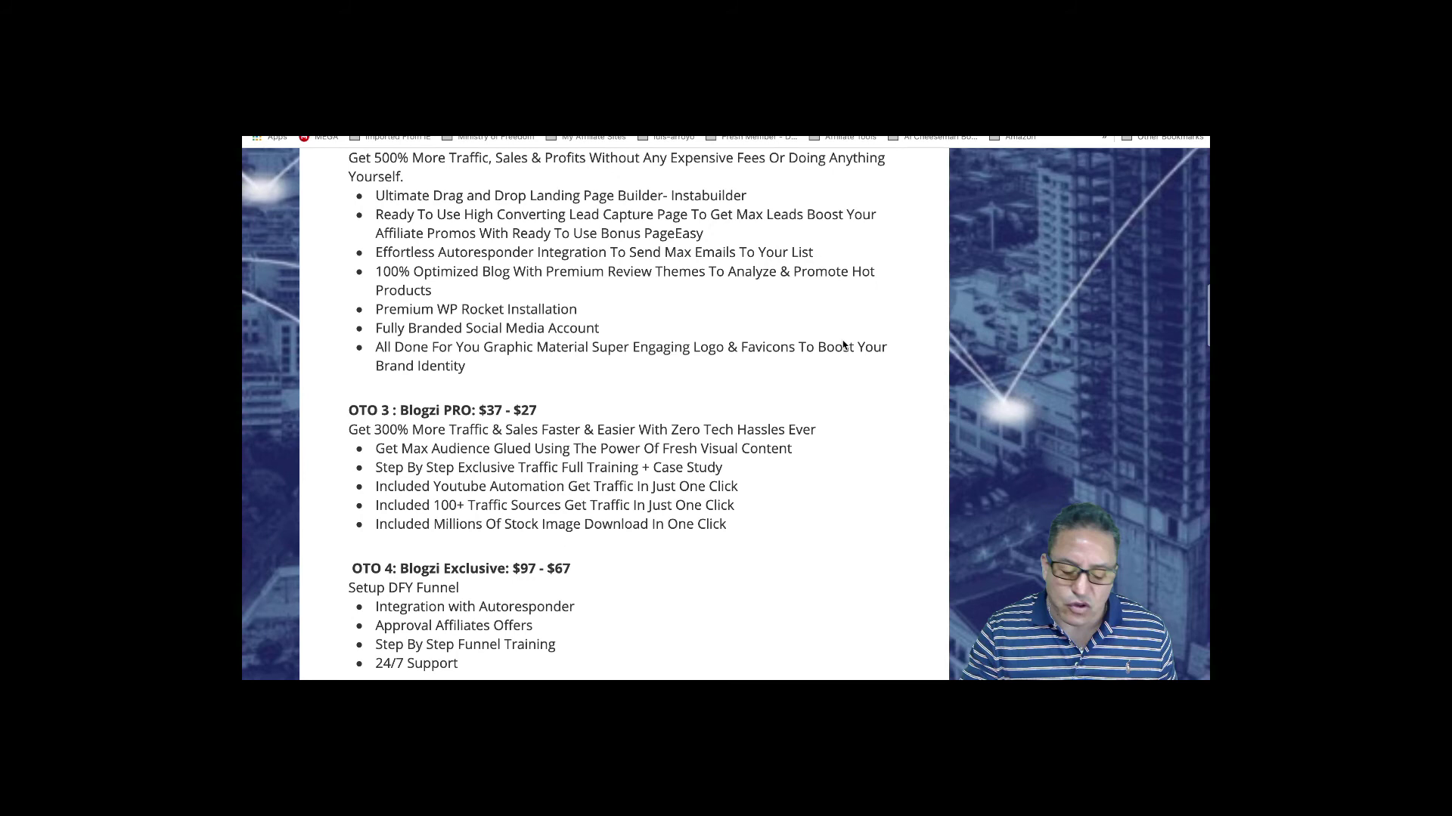
scroll(845, 345, "down", 6)
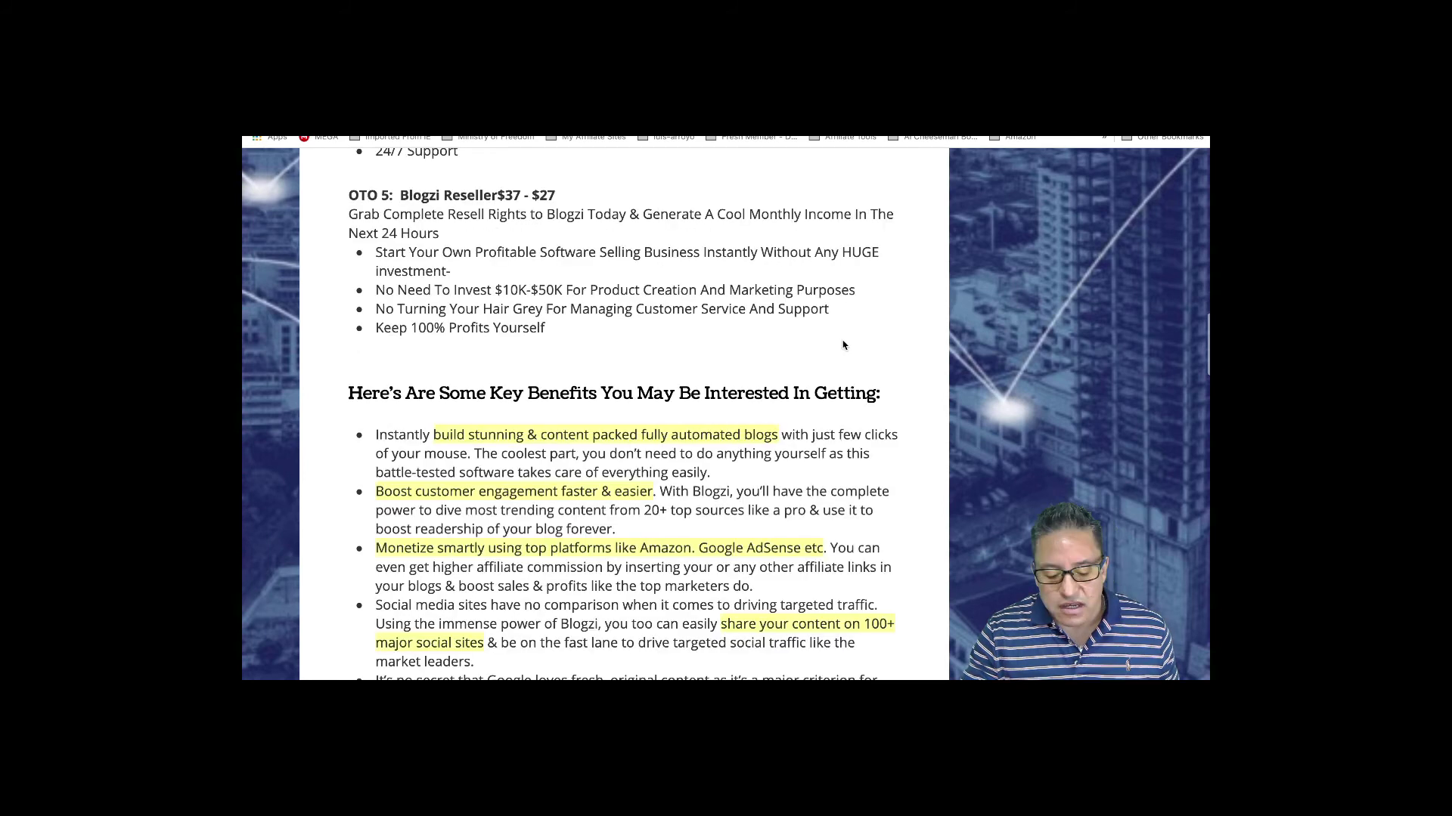
scroll(845, 345, "down", 3)
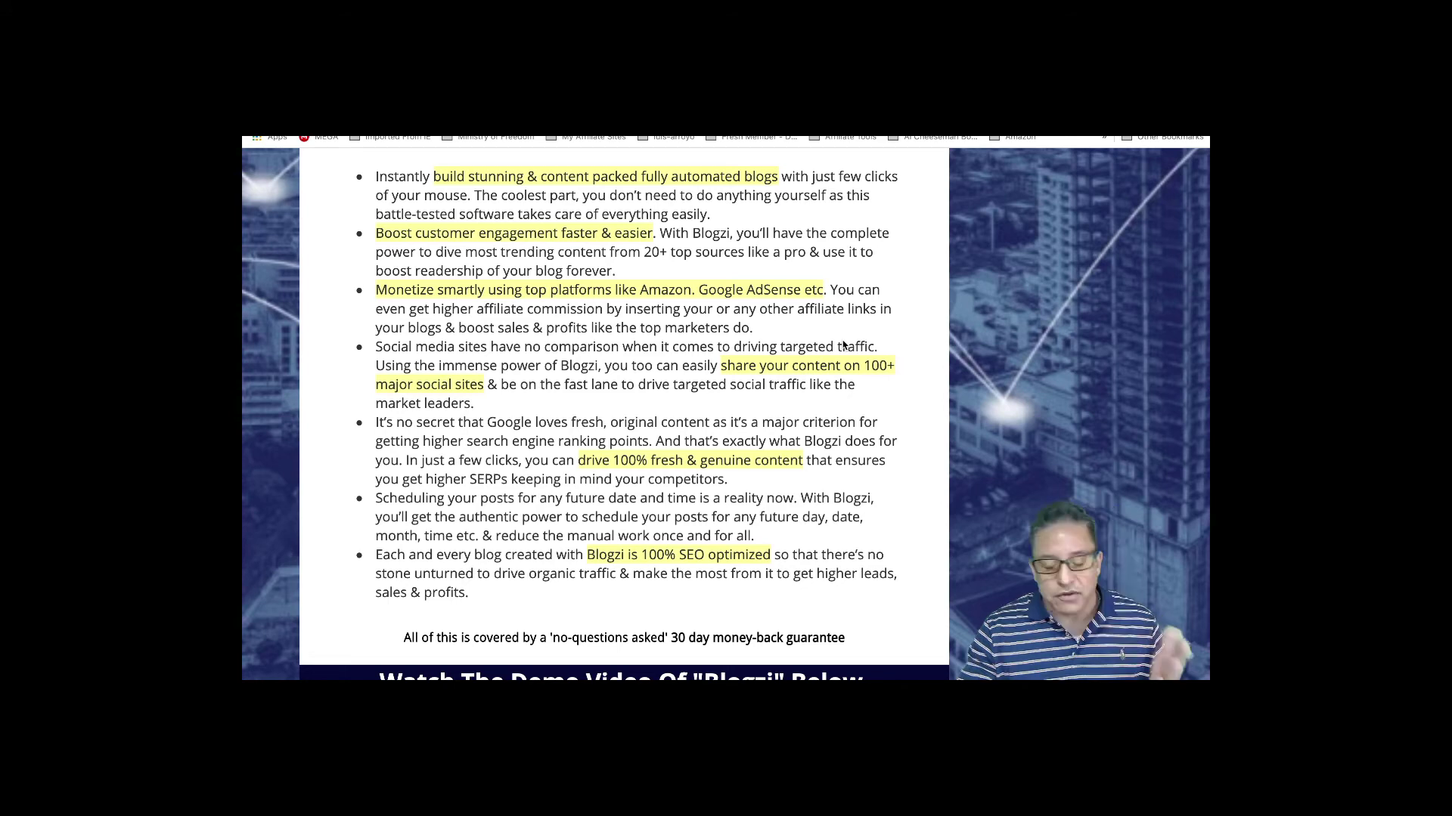
scroll(844, 345, "down", 4)
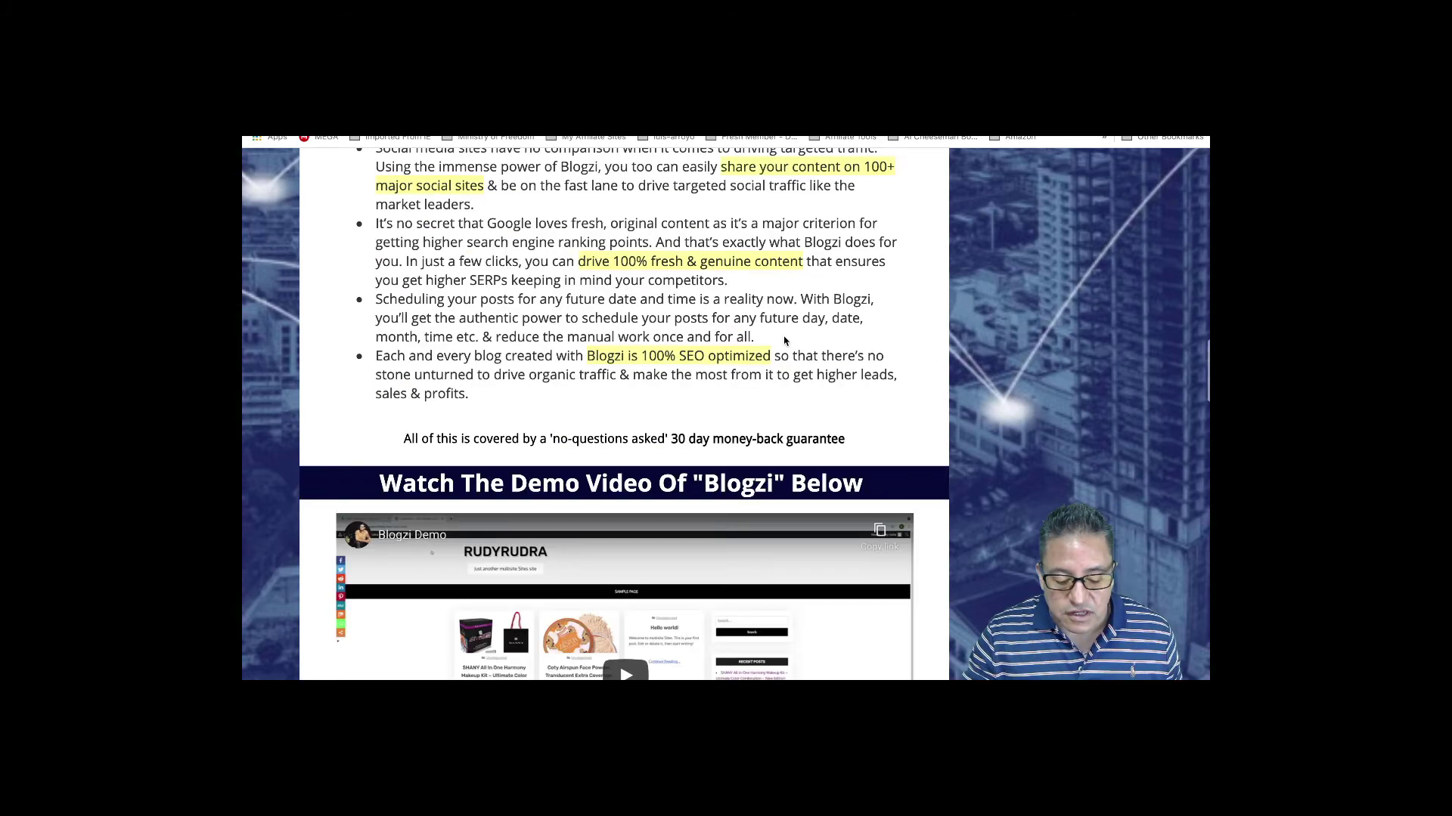
scroll(785, 342, "down", 1)
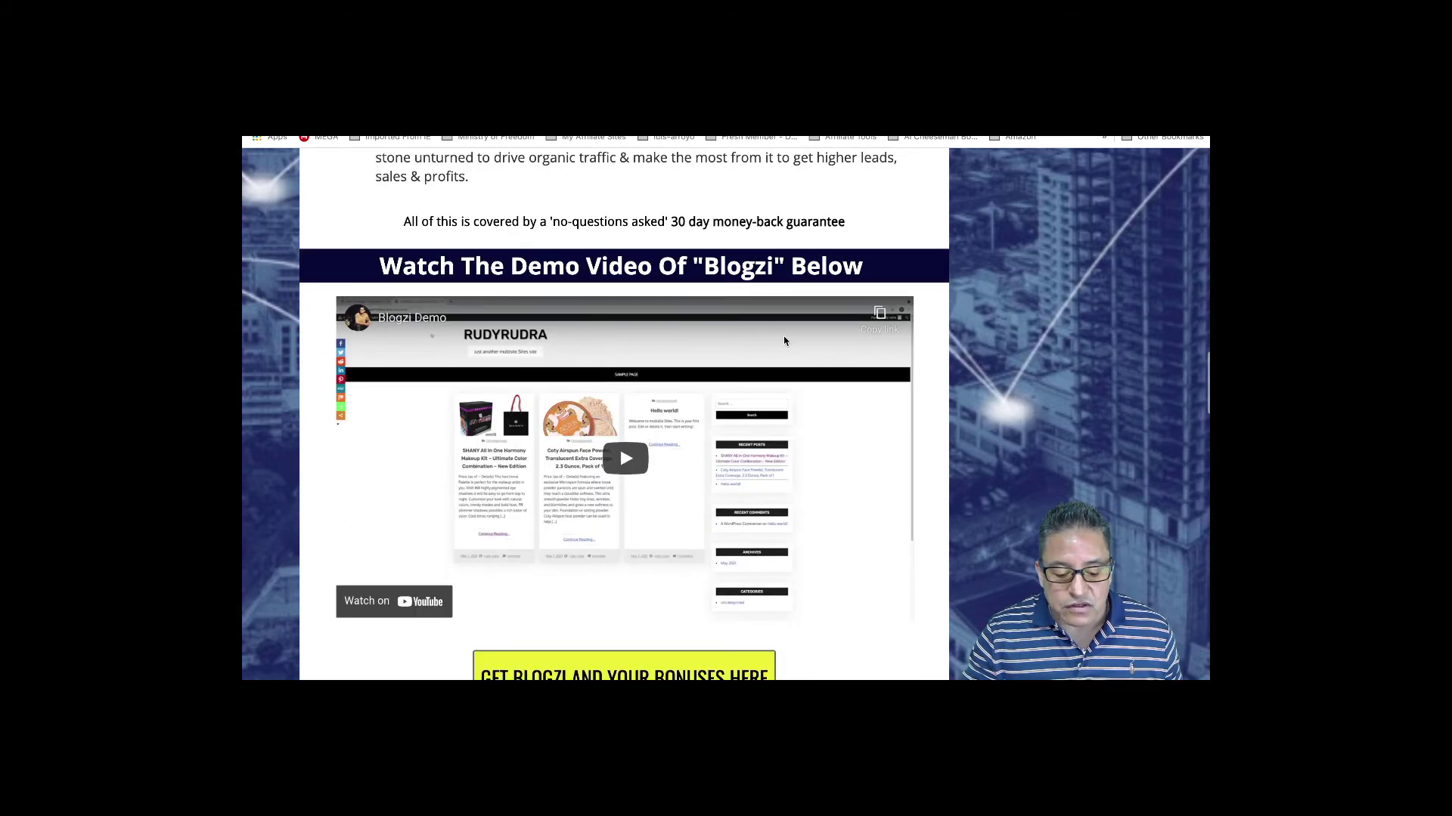
scroll(784, 341, "down", 1)
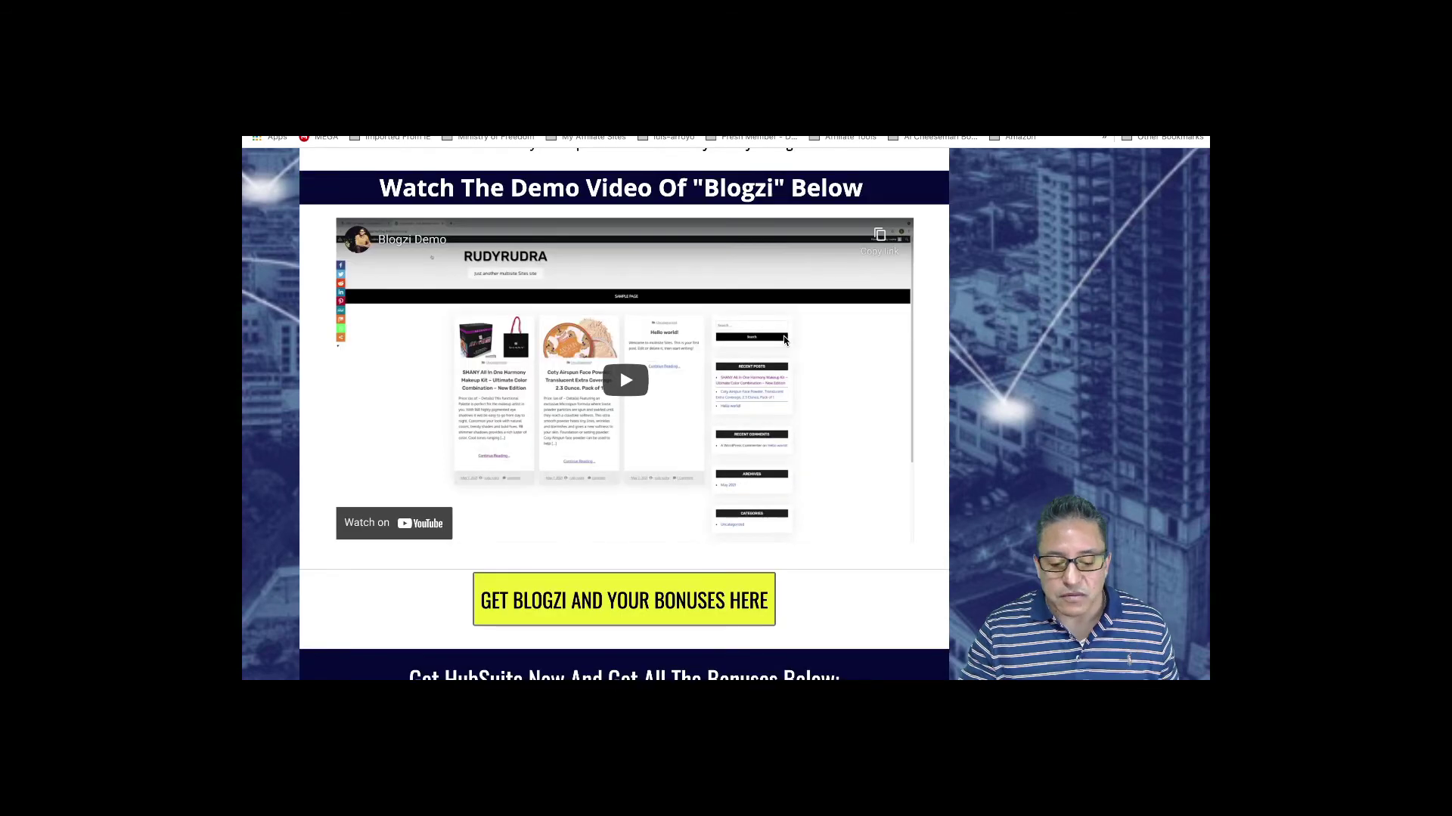
scroll(784, 340, "down", 4)
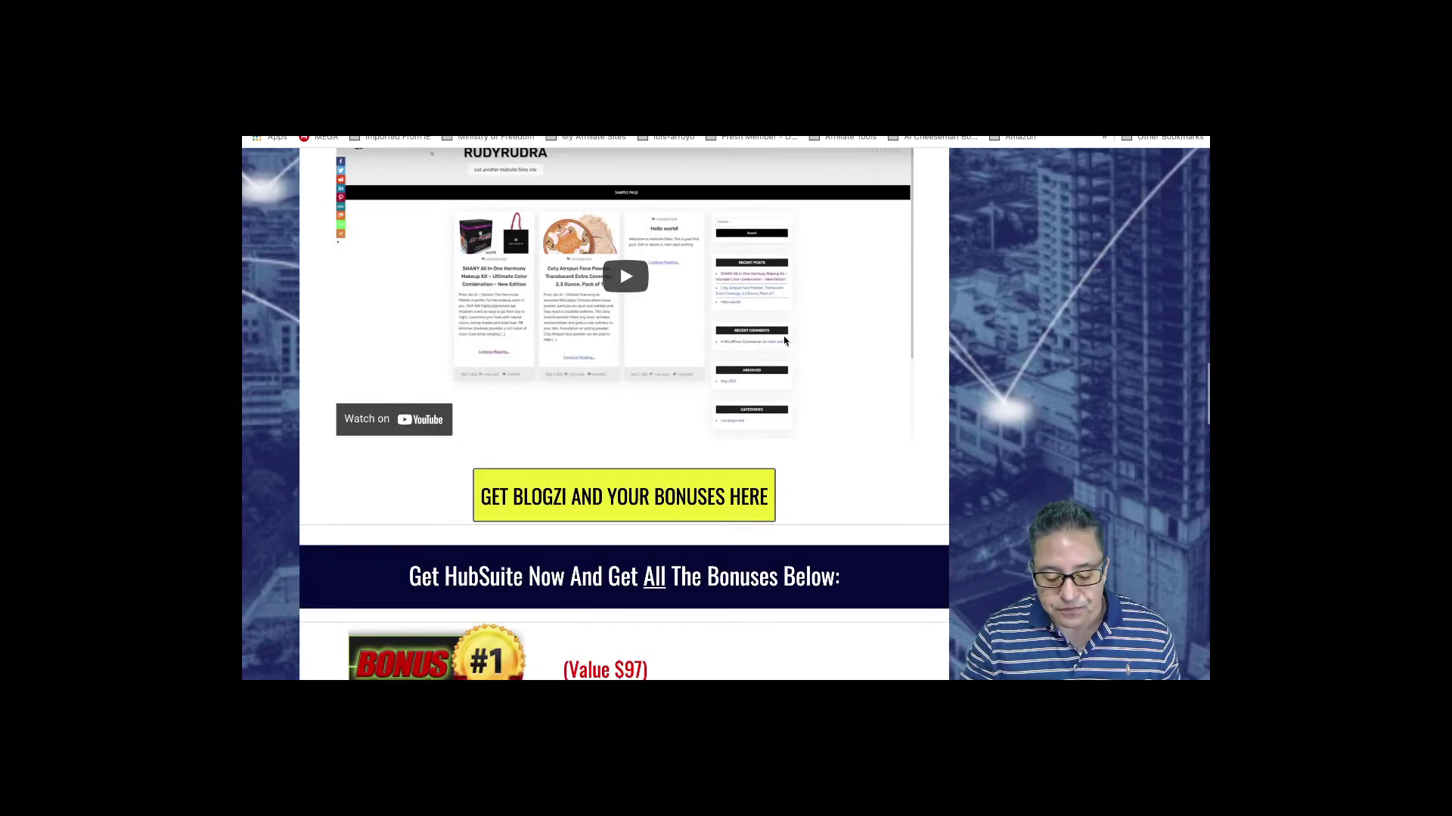
scroll(784, 342, "down", 3)
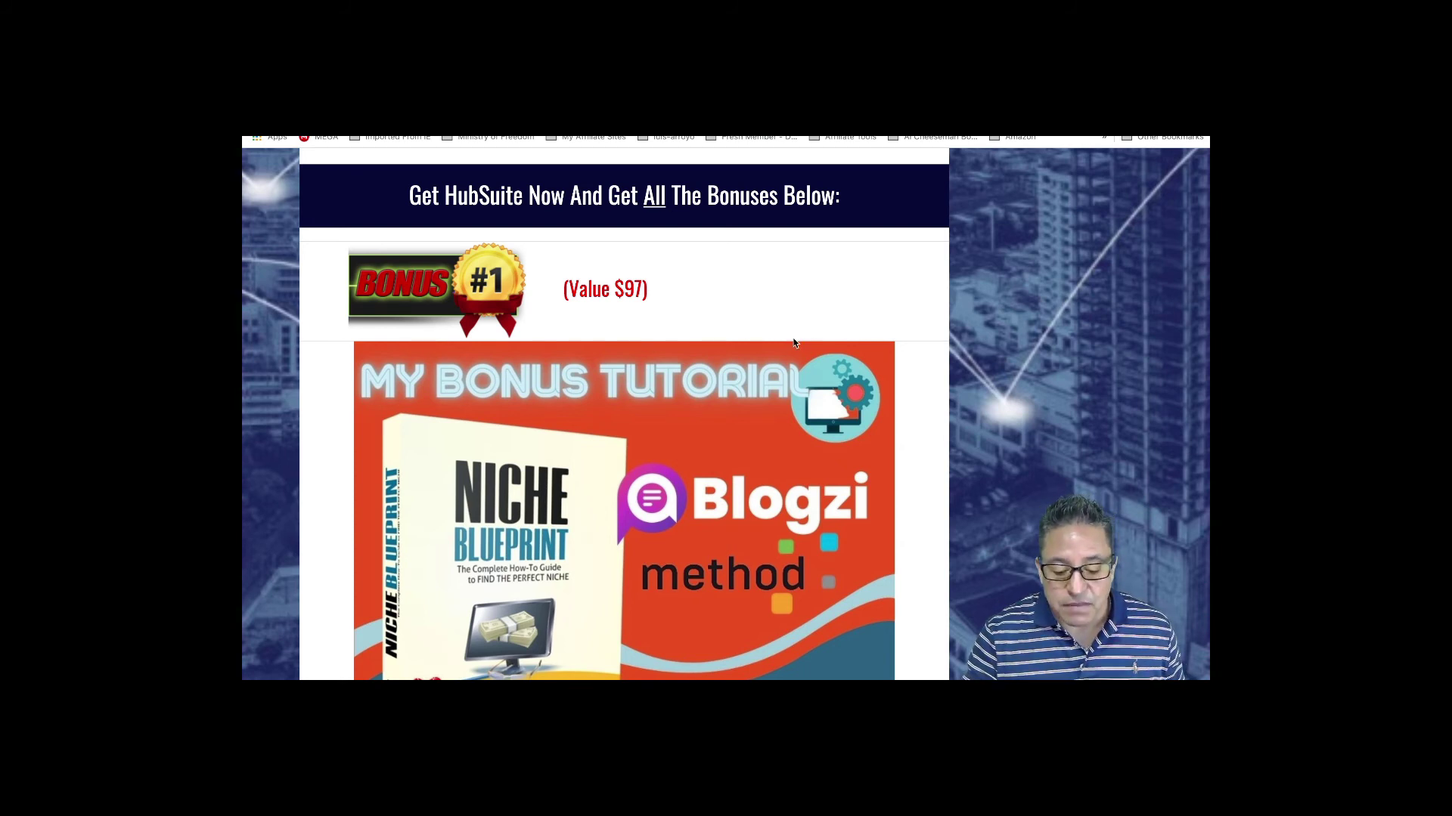
Scroll past the Niche Blueprint image and Get Blogzi button to the $467 Bonus #2 heading.
scroll(716, 391, "down", 1)
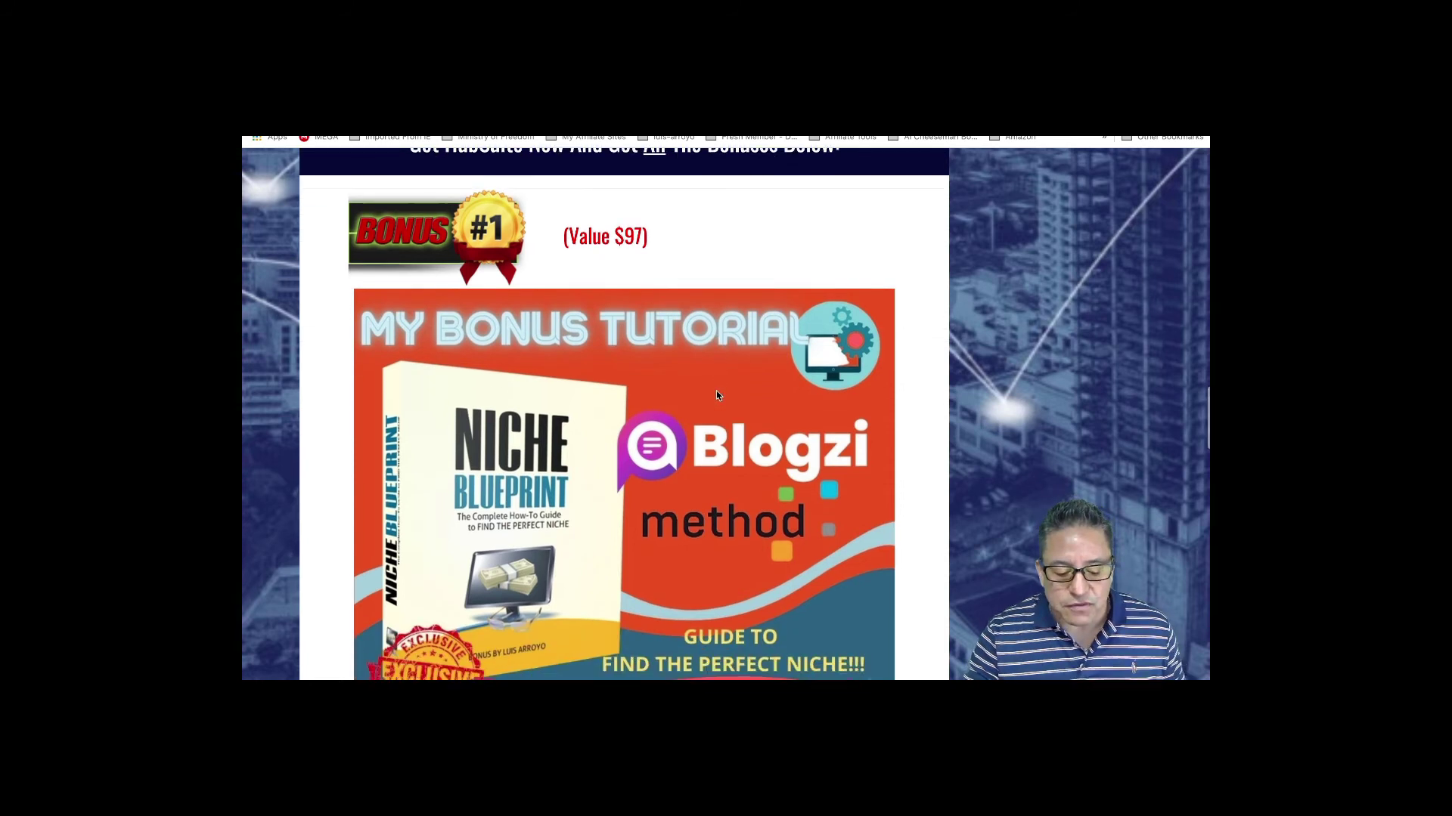
scroll(717, 395, "down", 1)
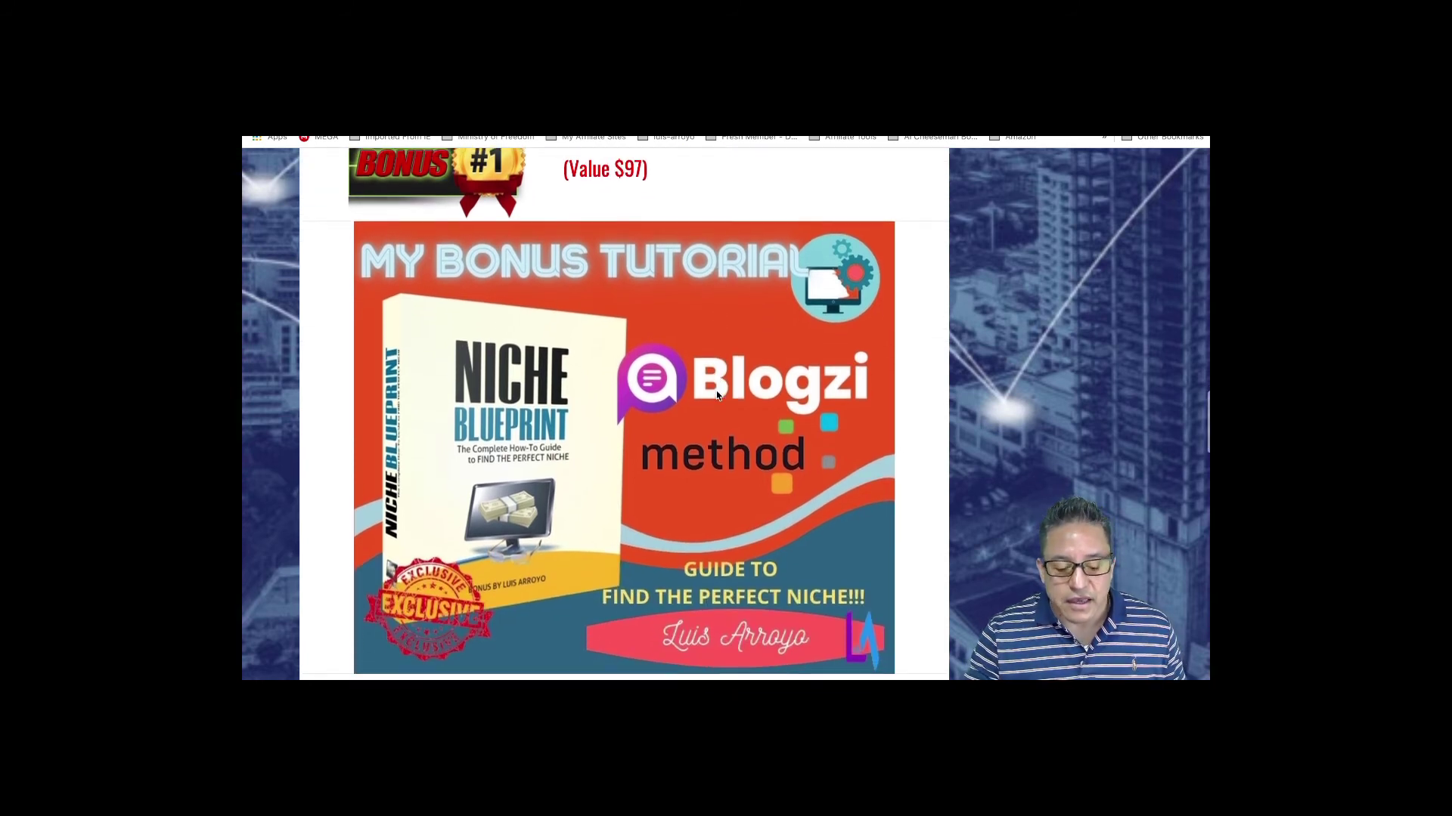
scroll(715, 391, "down", 1)
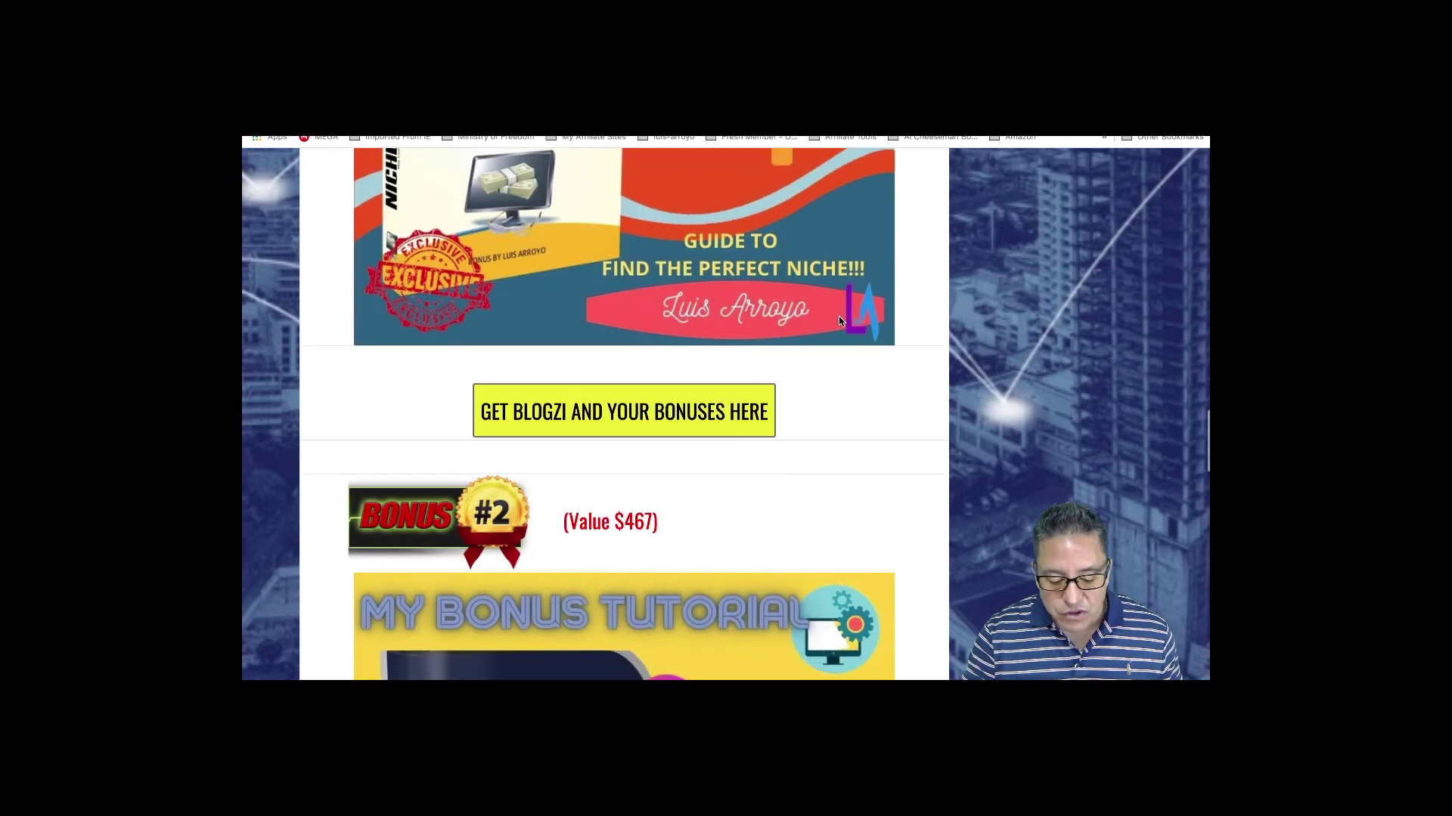
Scroll past Bonus #2 to the $1499 Bonus #3, the facebook ADS Revealed Secrets video.
scroll(839, 321, "down", 3)
scroll(839, 321, "down", 2)
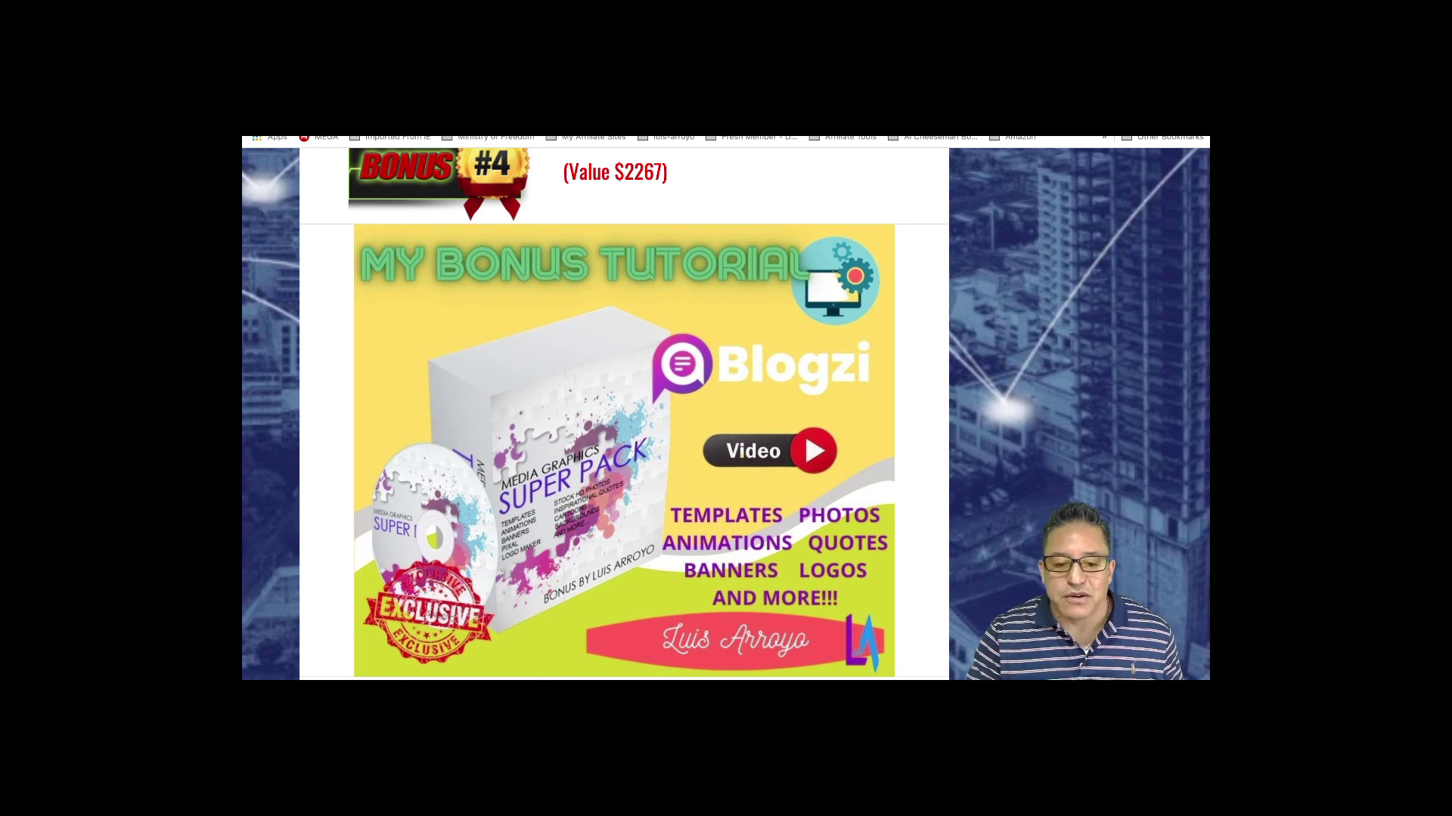
scroll(629, 411, "down", 1)
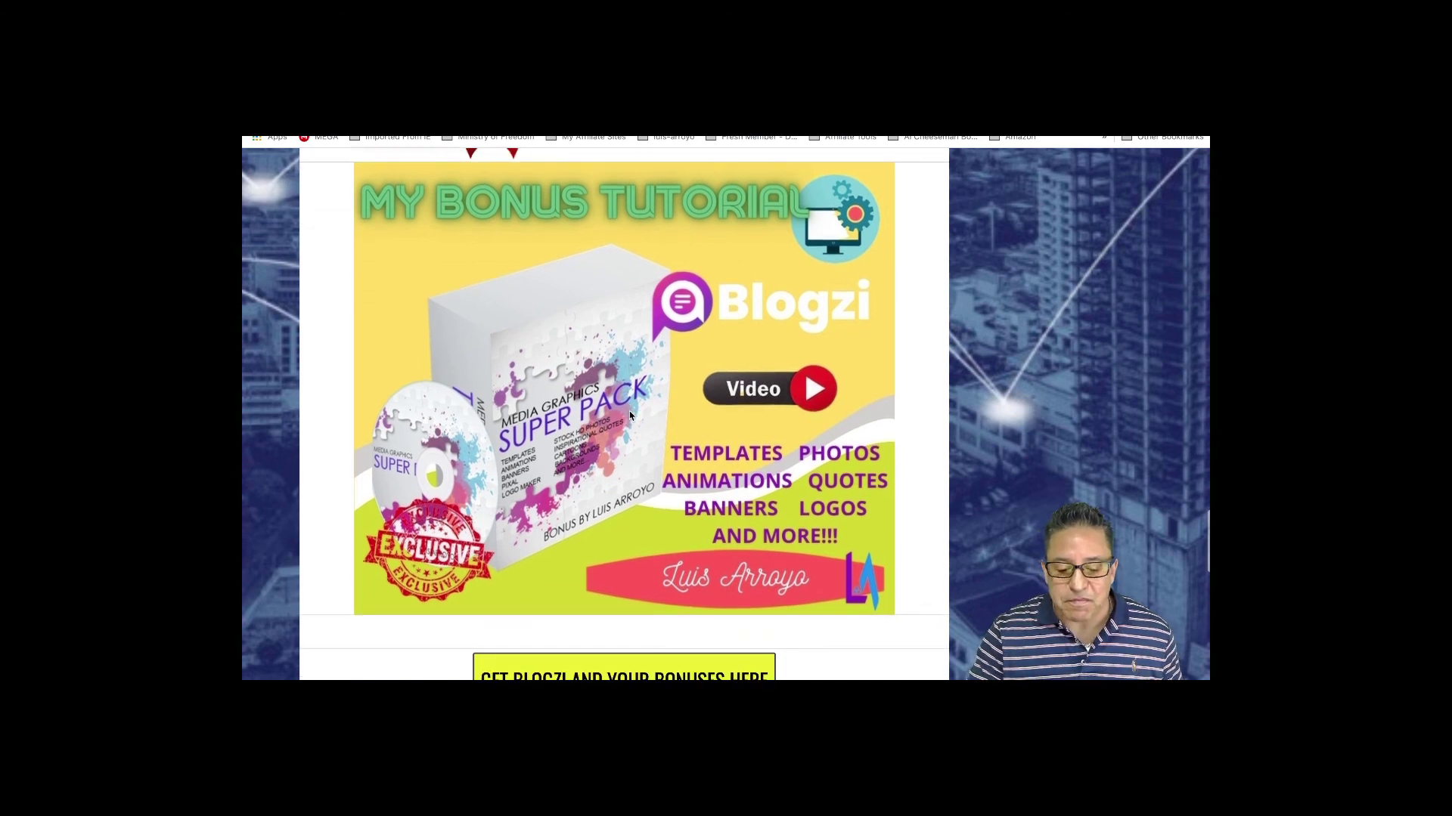
scroll(629, 415, "up", 1)
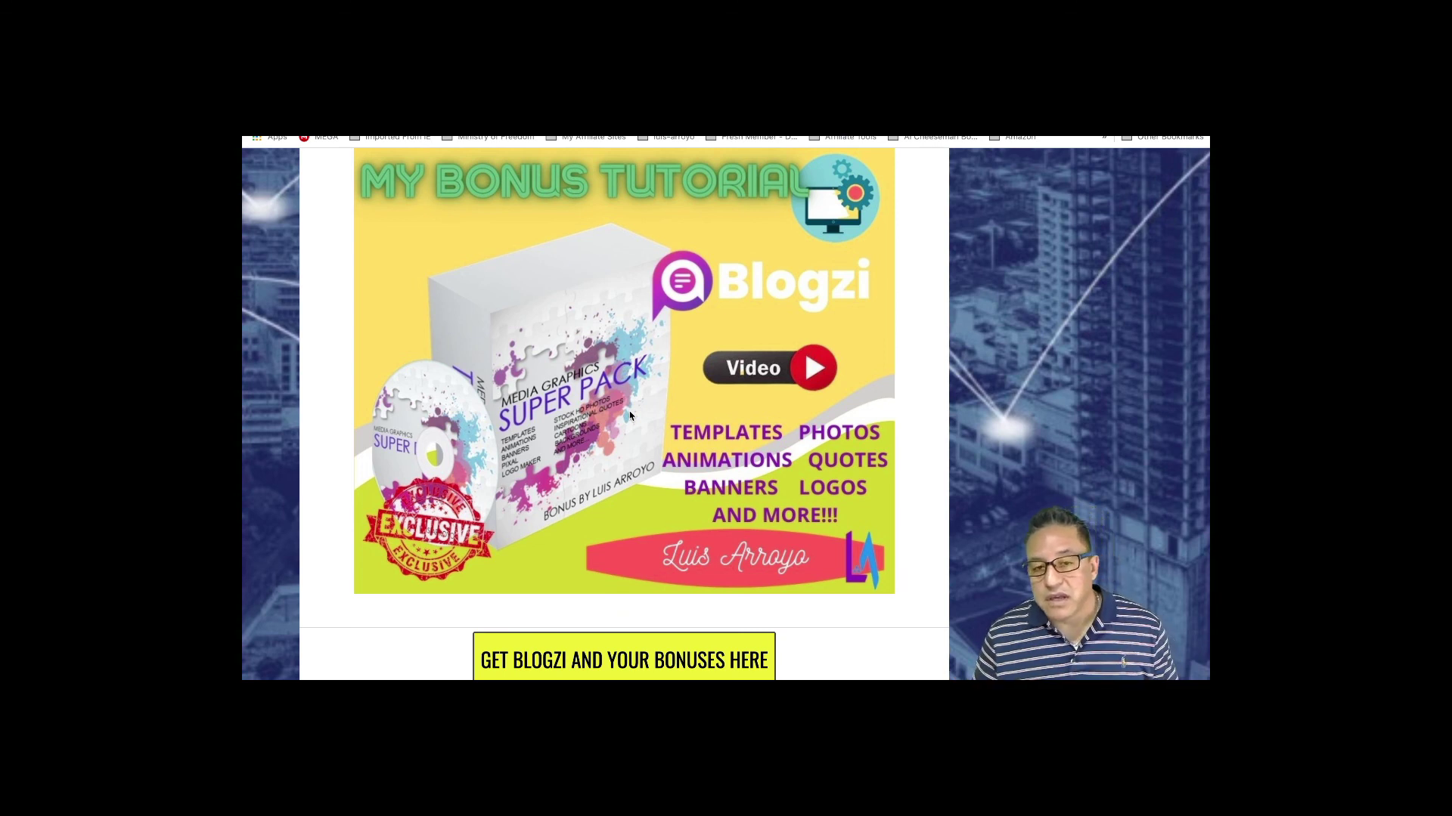
scroll(618, 490, "down", 4)
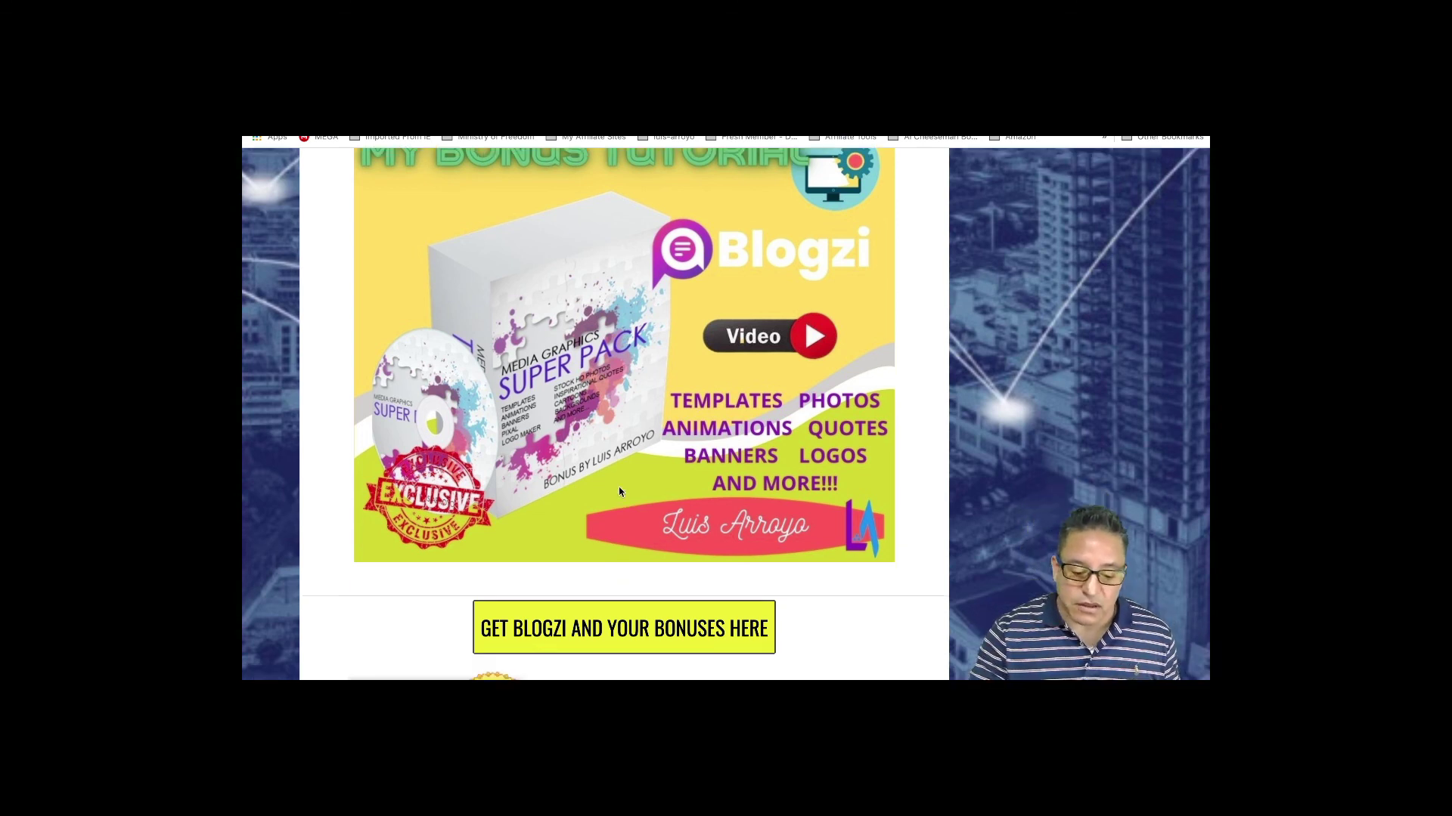
Scroll to Bonus #5, the $297 Blogzi Vendor Bonuses image with its Get Blogzi button.
scroll(618, 492, "down", 4)
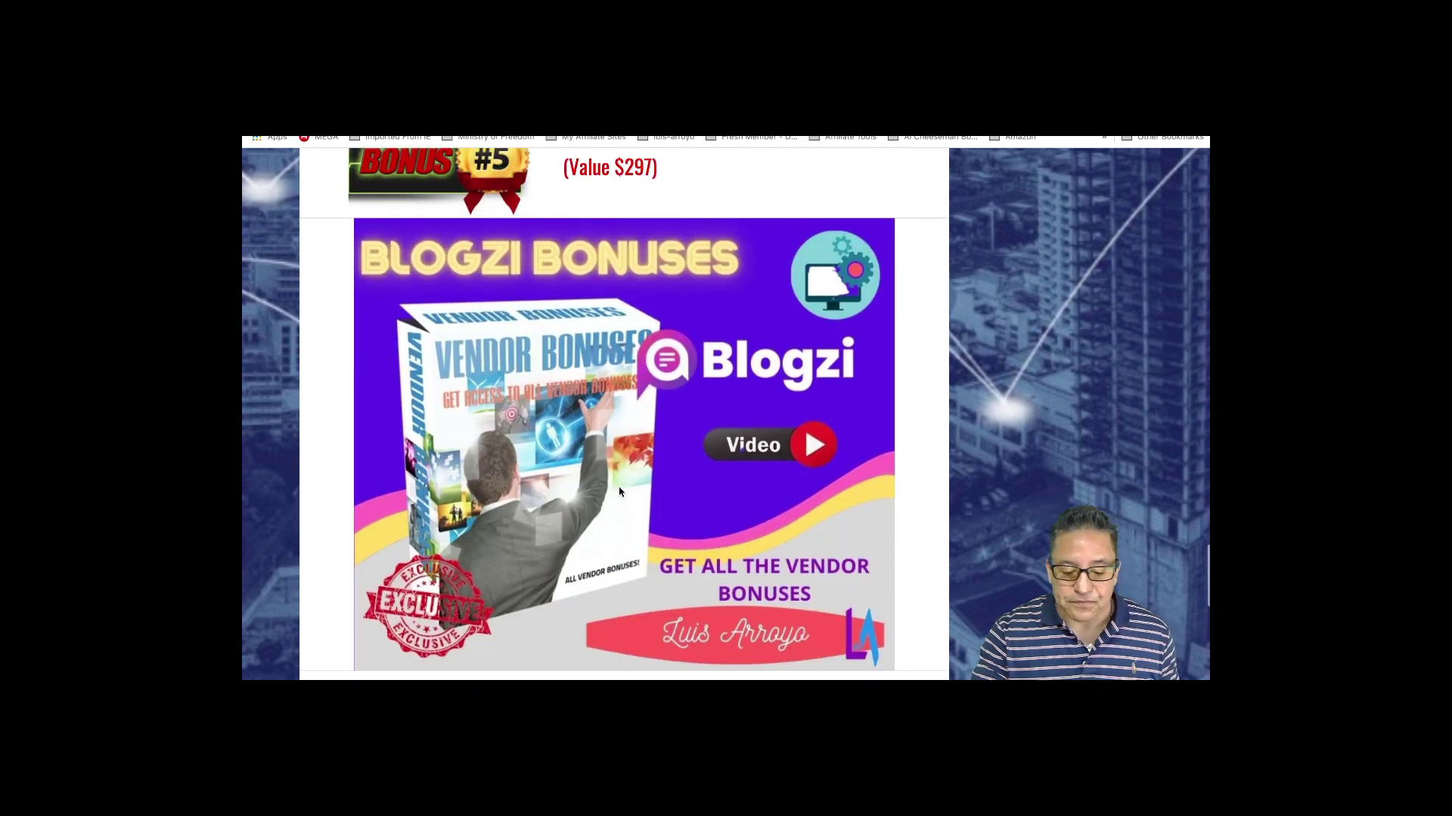